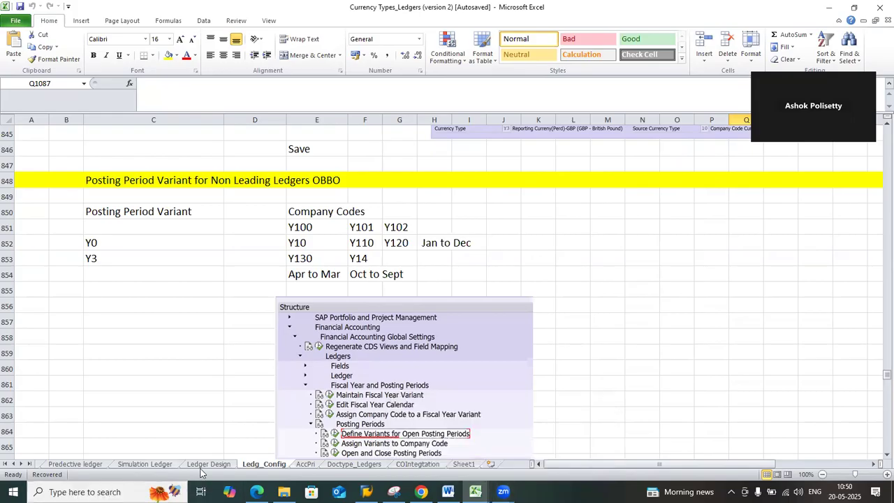
Review the standard ledgers and the extension ledgers on the Ledger Design sheet
click(225, 466)
scroll(437, 293, up, 11)
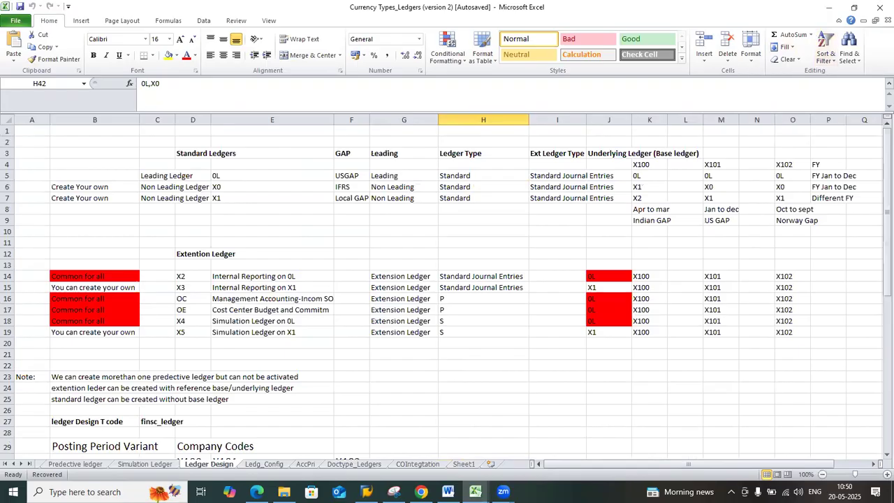
click(253, 199)
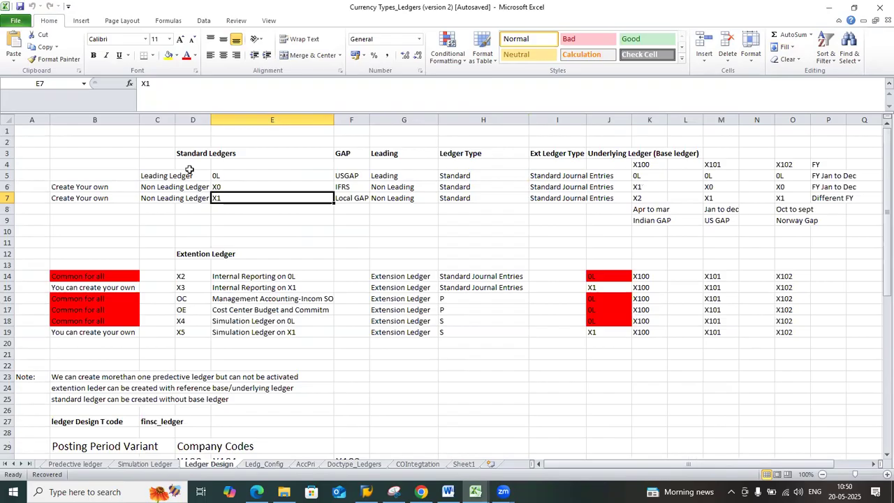
click(160, 179)
click(161, 198)
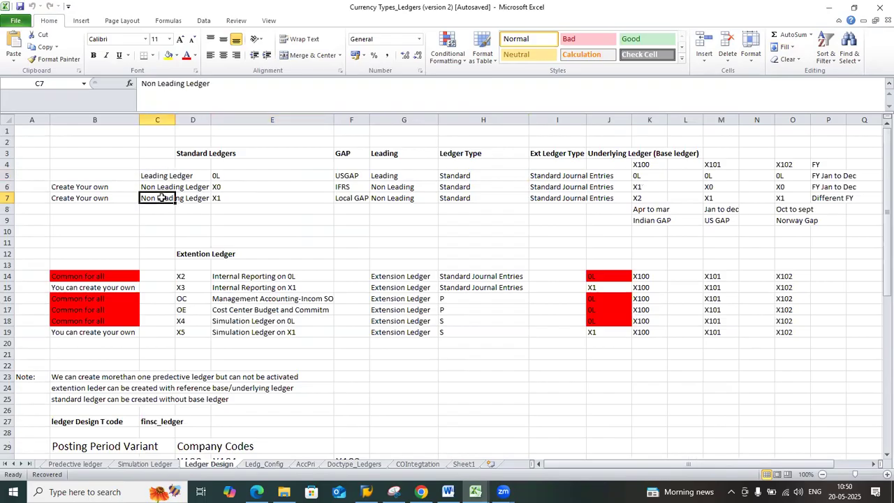
click(175, 277)
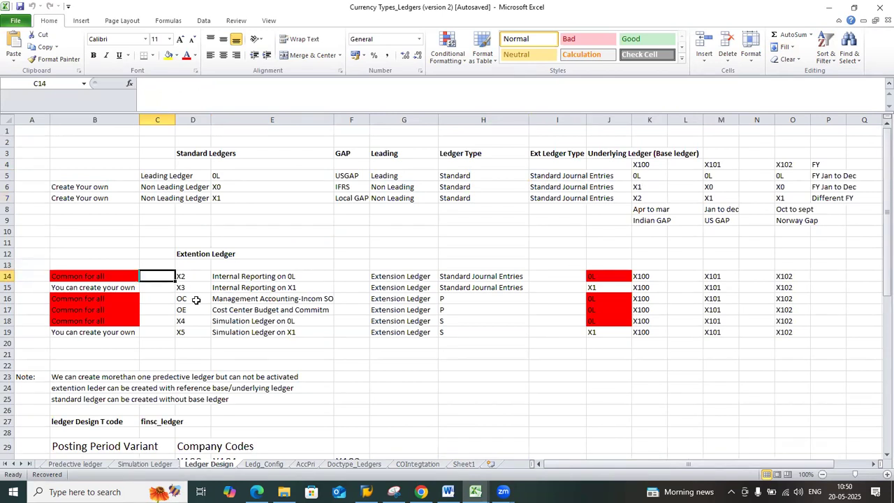
click(240, 318)
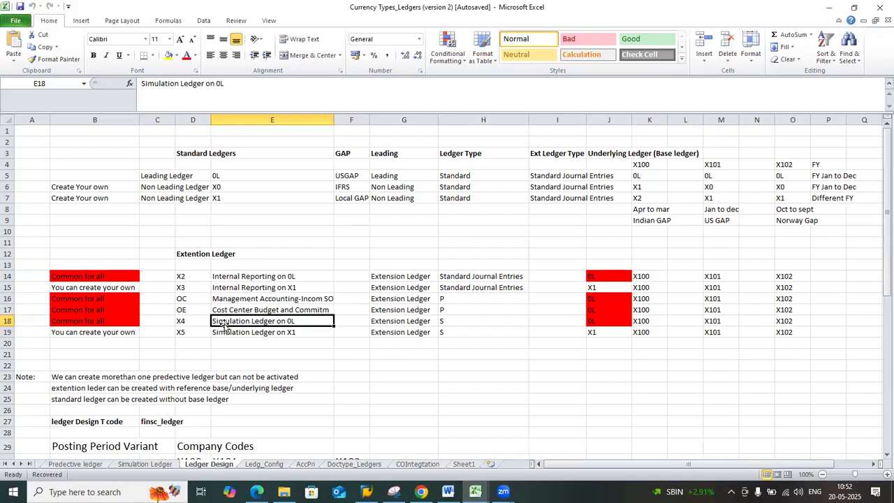
scroll(224, 326, down, 1)
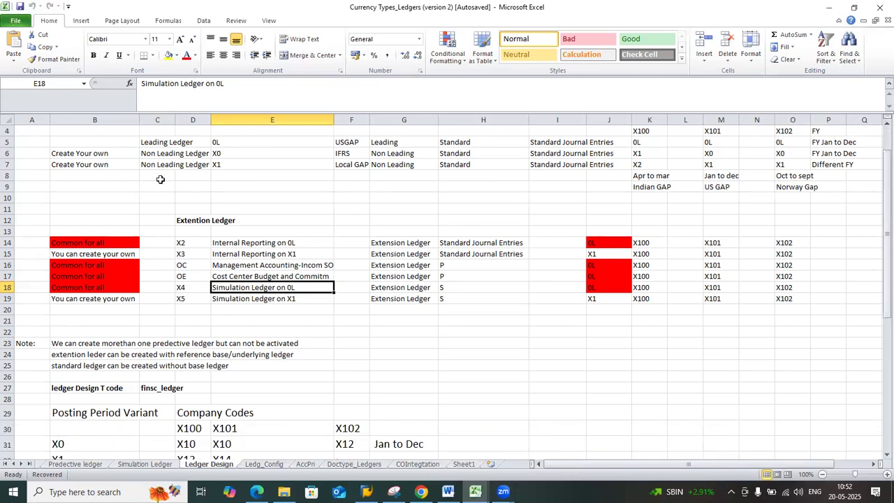
click(165, 144)
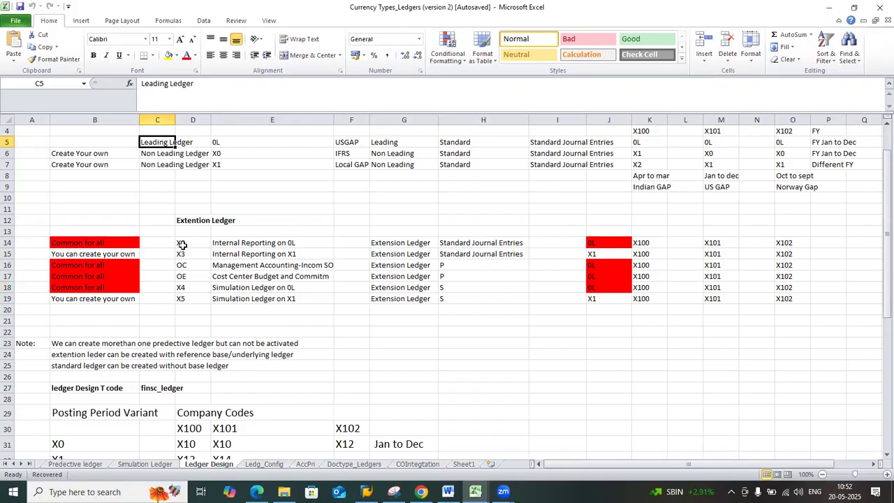
click(182, 244)
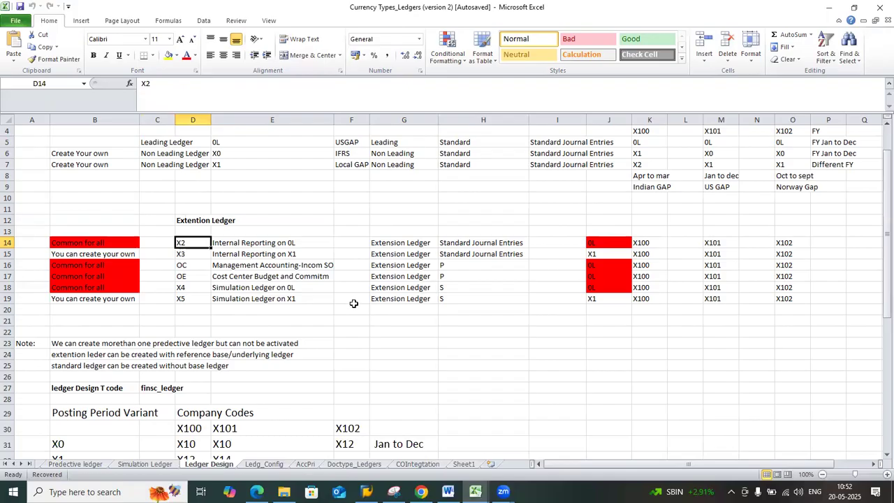
Examine the posting period variant table on the Ledger Design sheet, covering its company codes, variants X0 and X1, and their assignments
scroll(354, 304, down, 4)
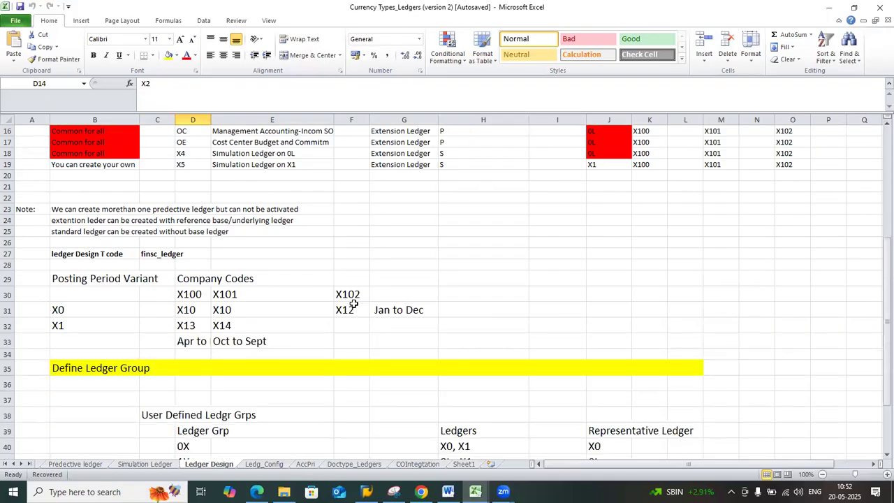
scroll(354, 303, down, 1)
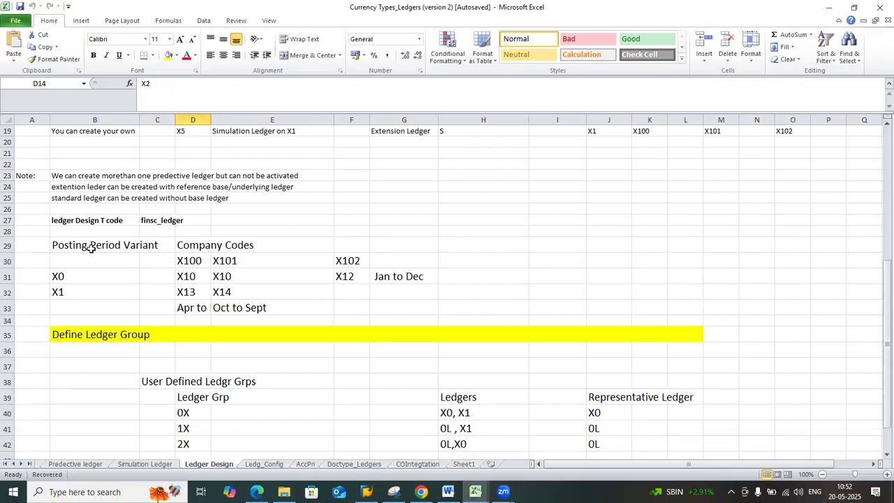
drag(91, 250, 383, 305)
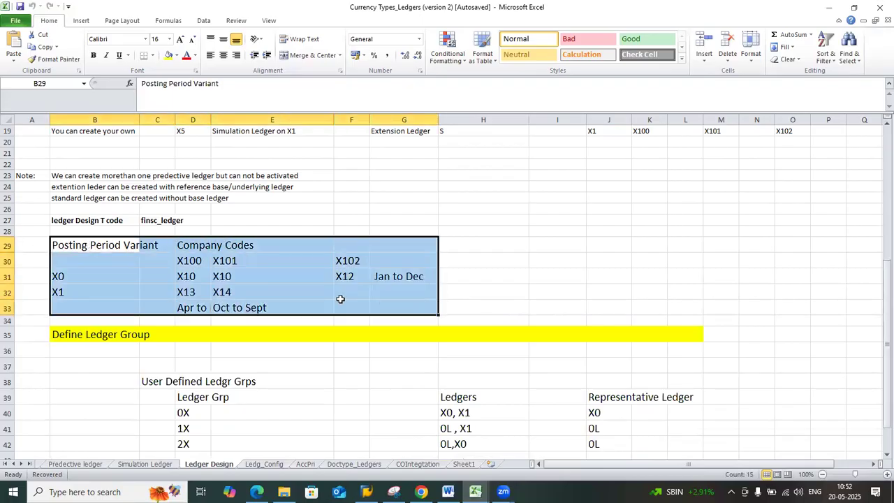
click(198, 262)
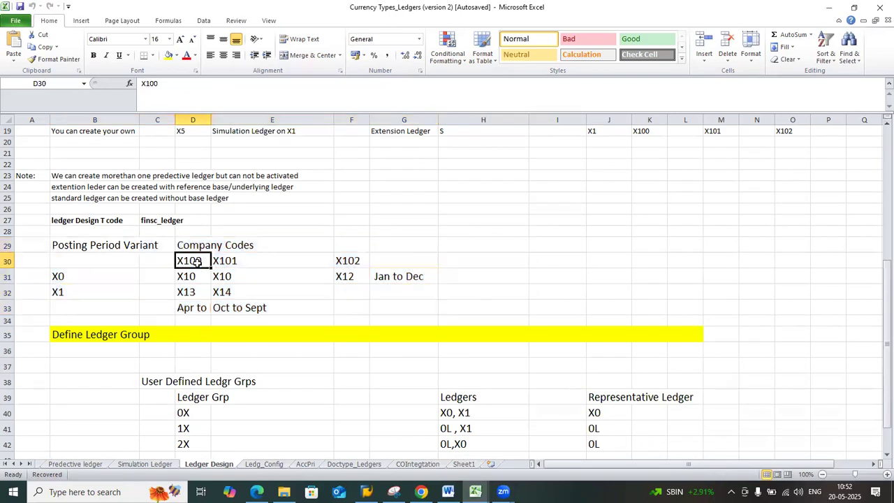
drag(195, 262, 343, 263)
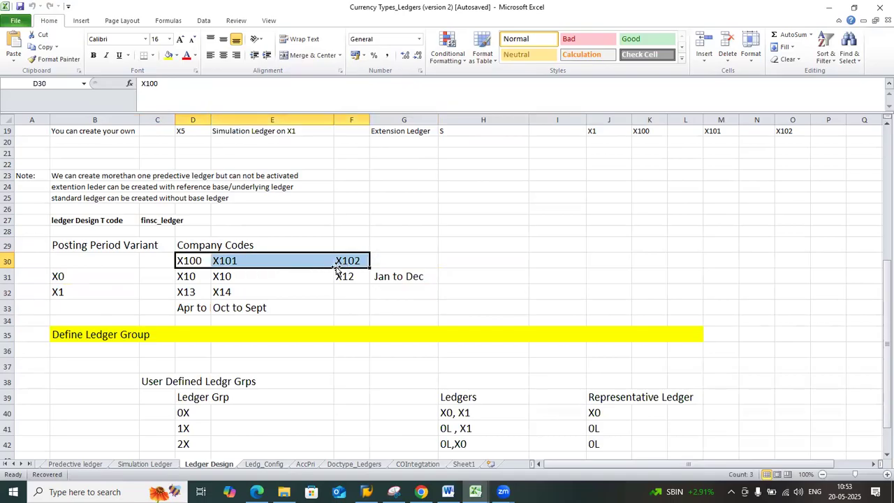
drag(193, 278, 345, 283)
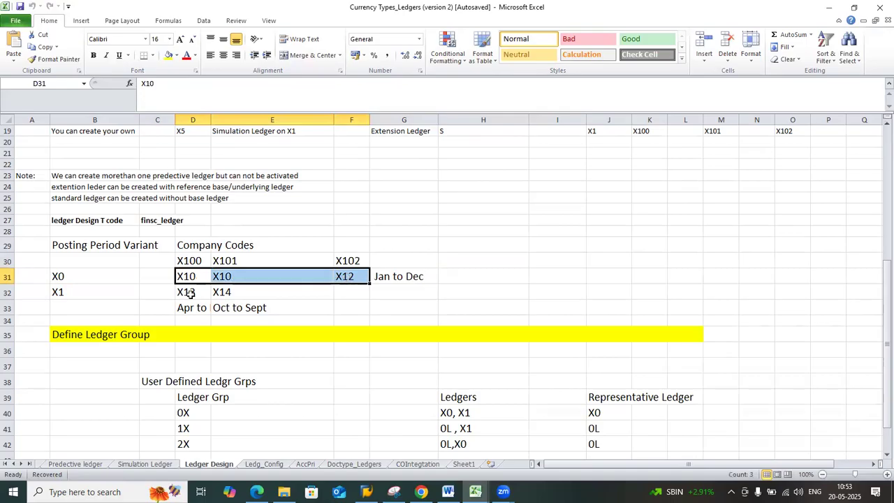
drag(193, 293, 238, 294)
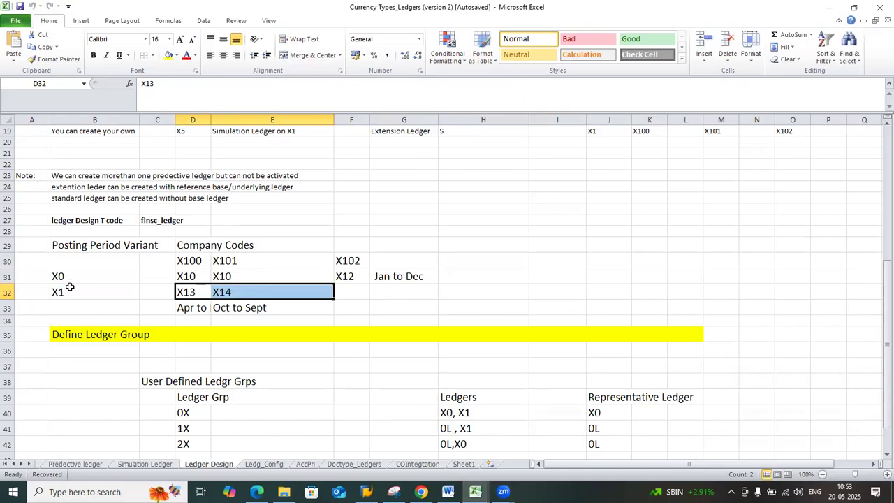
drag(69, 280, 74, 288)
Compare the posting period variants with non-leading ledgers X0 and X1 and with the extension ledger codes
scroll(82, 295, up, 5)
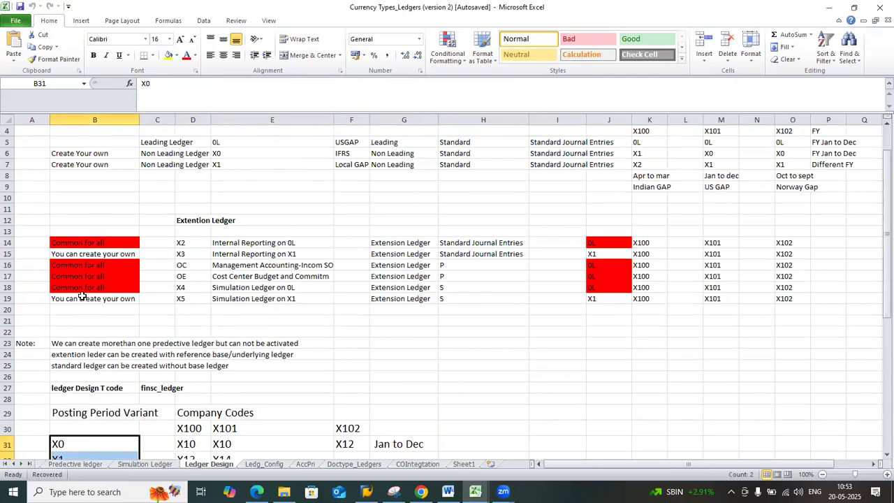
drag(231, 154, 229, 167)
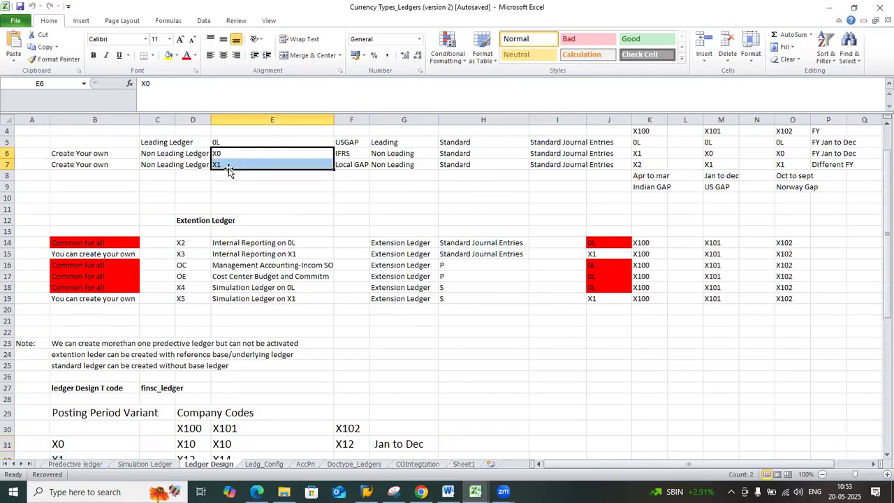
scroll(187, 289, down, 4)
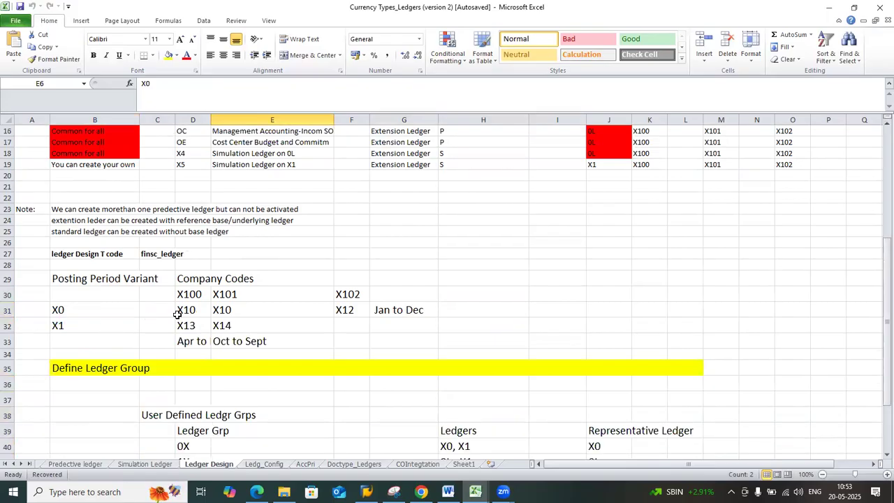
scroll(177, 314, up, 4)
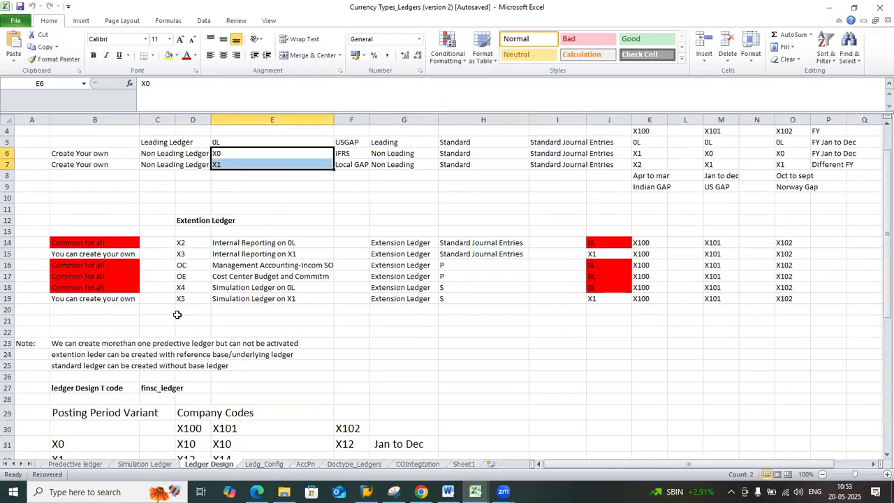
drag(179, 242, 198, 300)
scroll(197, 299, down, 3)
scroll(198, 295, up, 1)
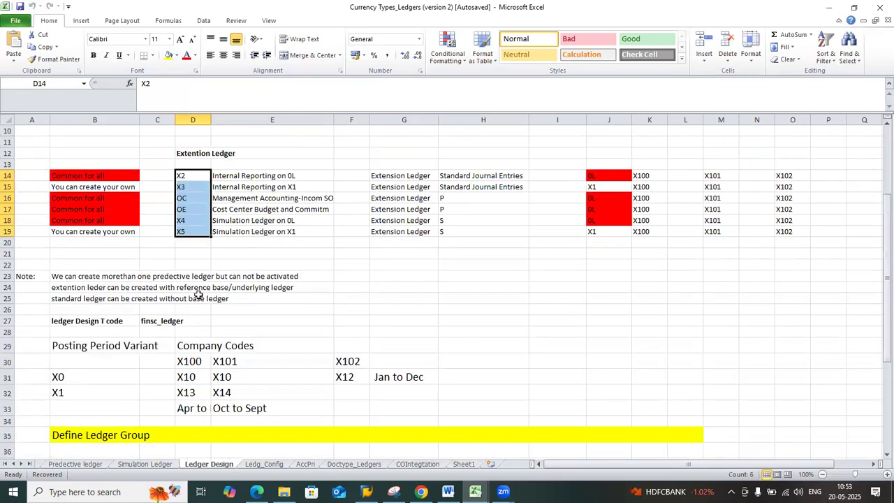
scroll(198, 296, down, 3)
scroll(198, 294, up, 5)
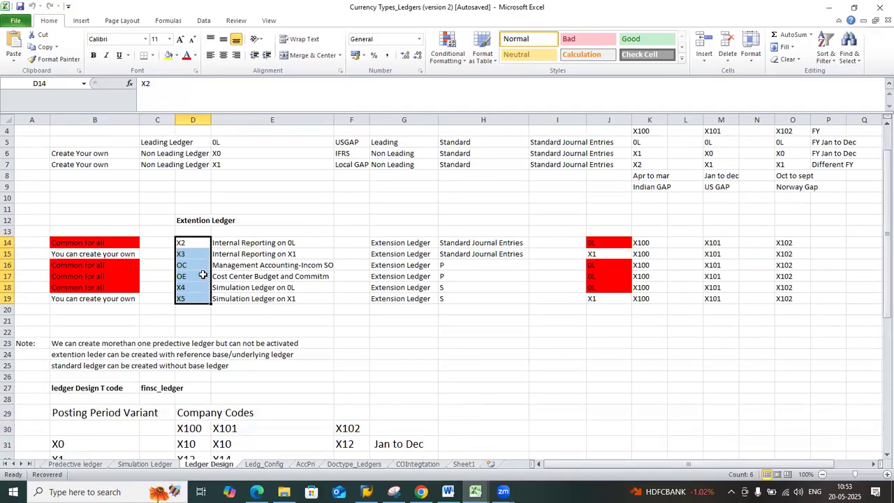
scroll(228, 188, down, 4)
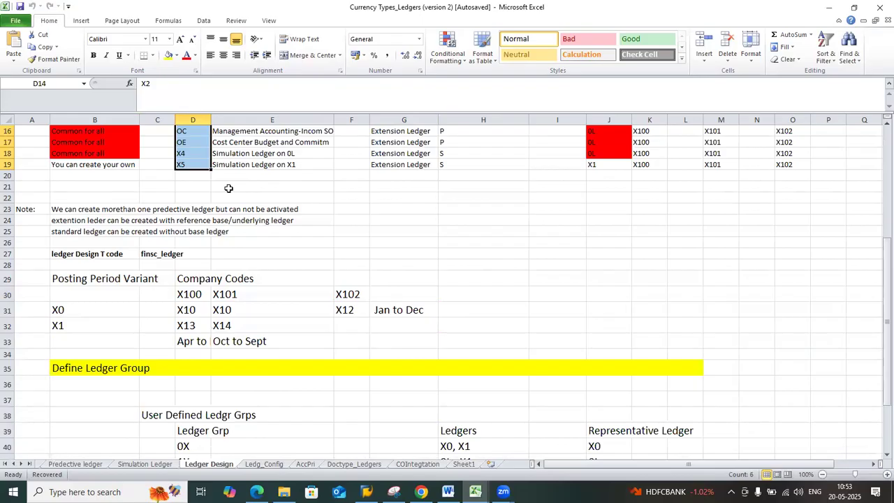
Go over the company code assignments in the posting period variant table and the user-defined ledger groups below it
scroll(229, 188, down, 2)
drag(73, 229, 379, 273)
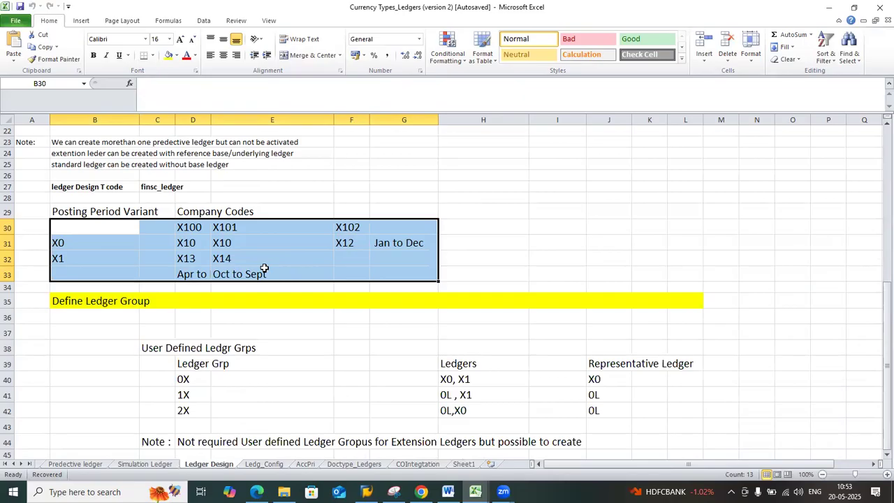
scroll(265, 268, up, 6)
scroll(297, 310, down, 4)
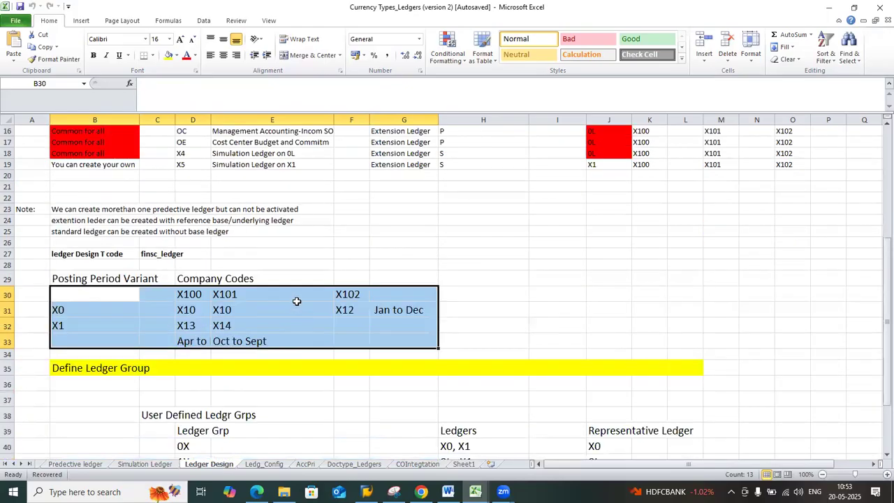
scroll(297, 301, down, 1)
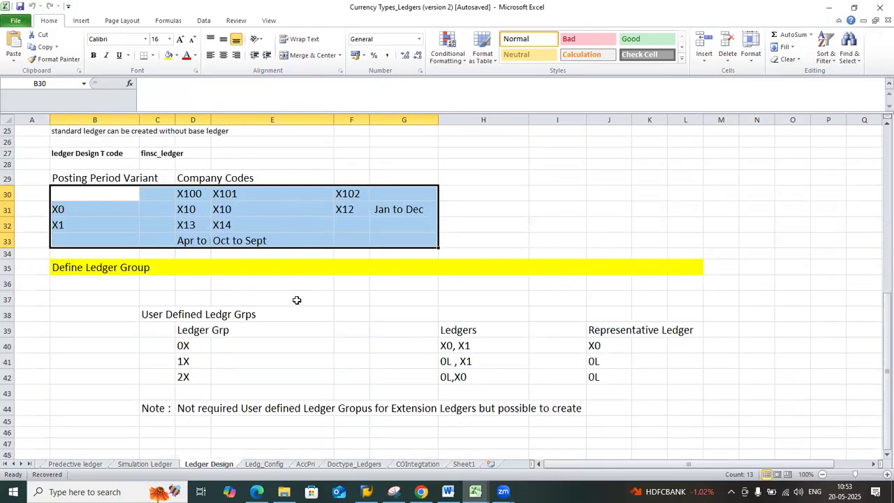
scroll(297, 300, up, 2)
scroll(297, 300, down, 3)
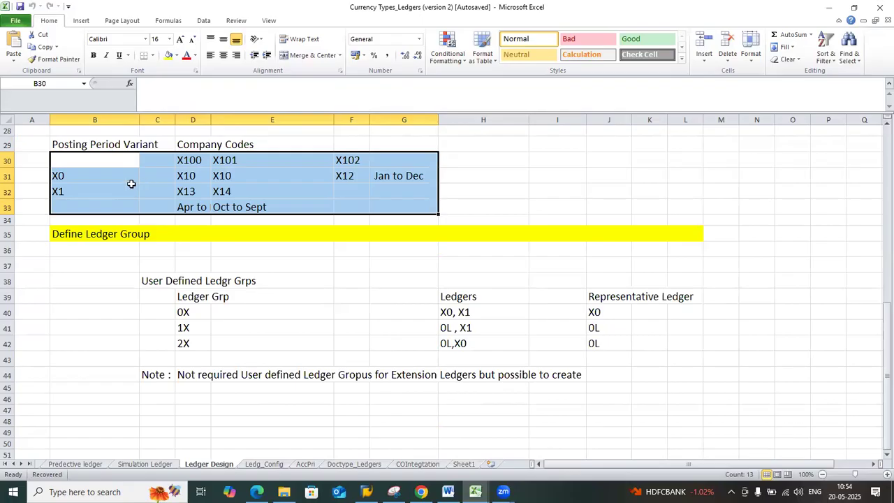
Switch to SAP Logon, open the HANA 2022 connection and try to log on with the user ID and account password
click(366, 492)
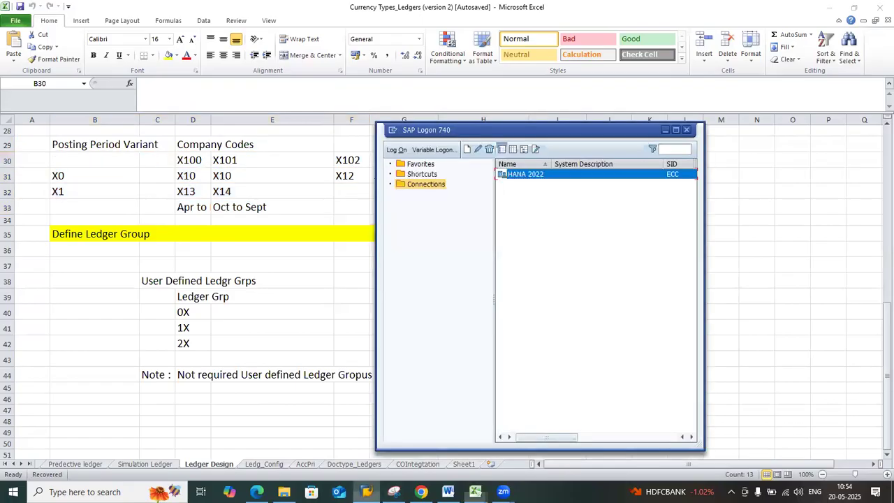
double_click(520, 173)
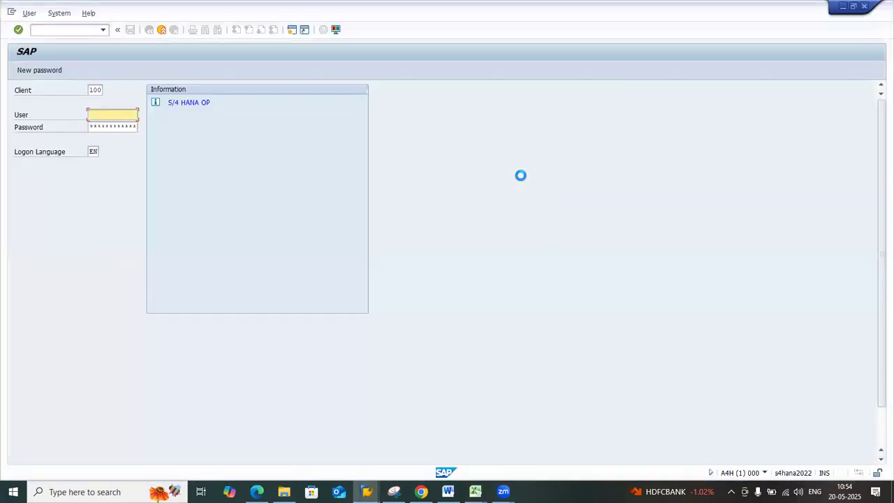
text(EMP06)
key(Tab)
text(********)
key(Return)
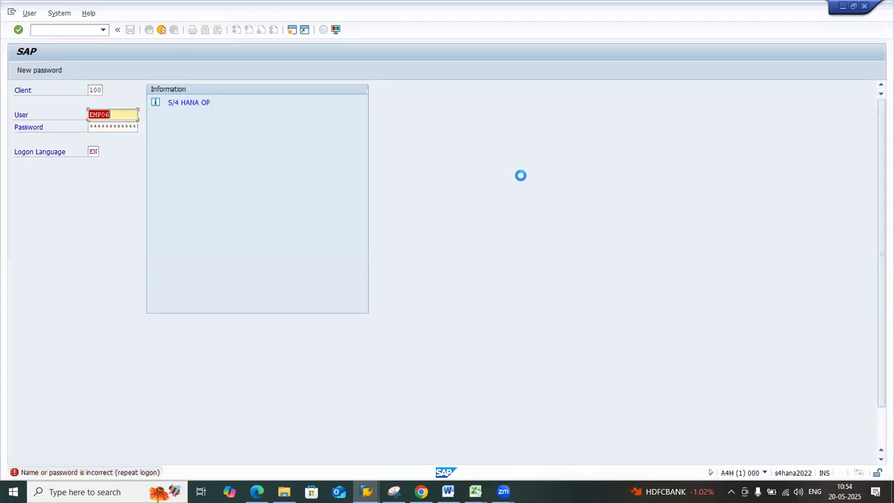
Re-enter the account password to log on to SAP and dismiss the logon information message
key(Tab)
text(*********)
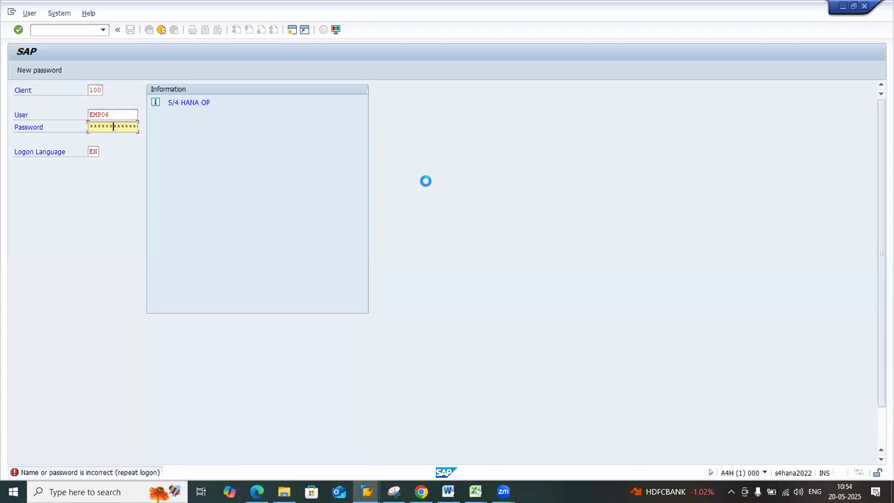
key(Return)
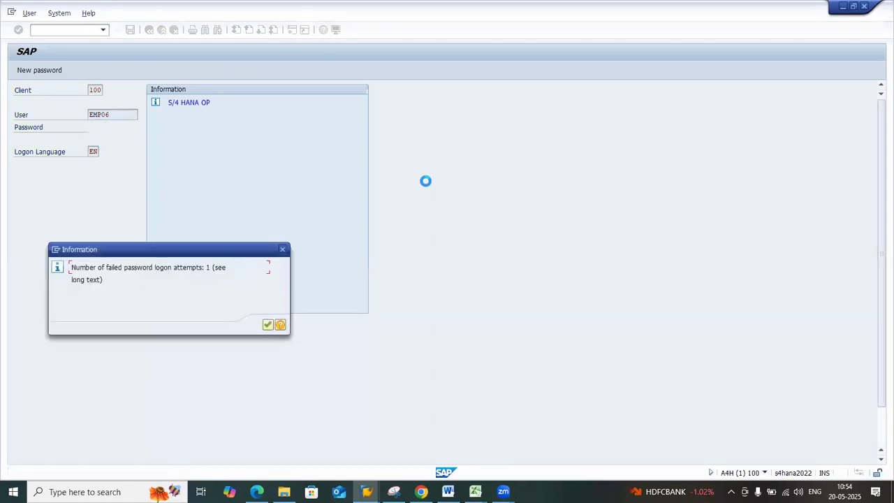
click(268, 325)
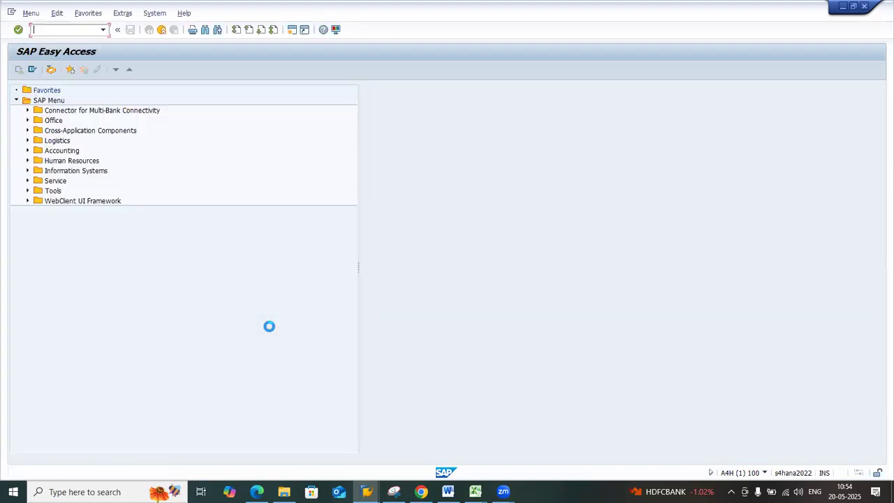
Run transaction obbo from the command history to open the posting period variant definitions
click(103, 30)
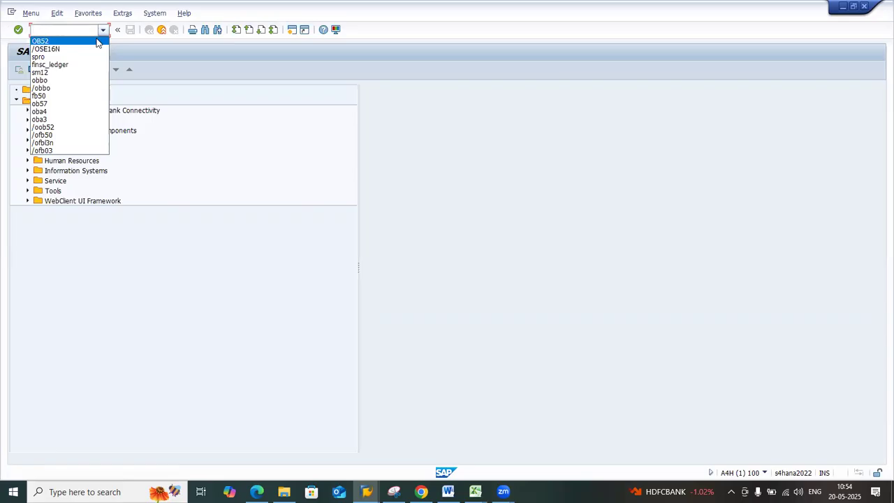
click(78, 79)
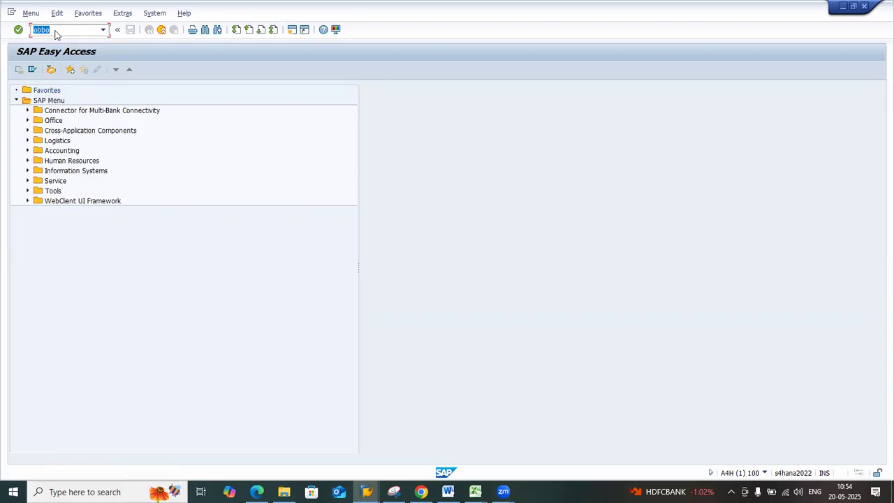
key(Return)
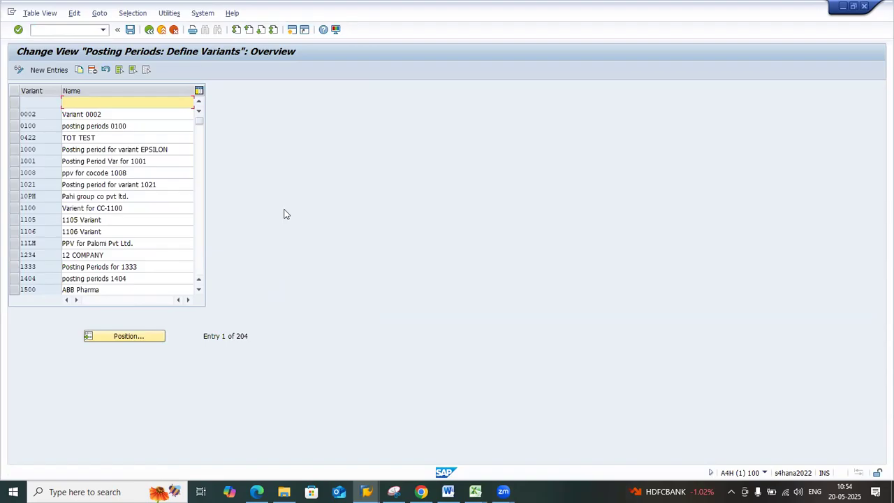
Position the posting period variant list at variant X10
click(134, 336)
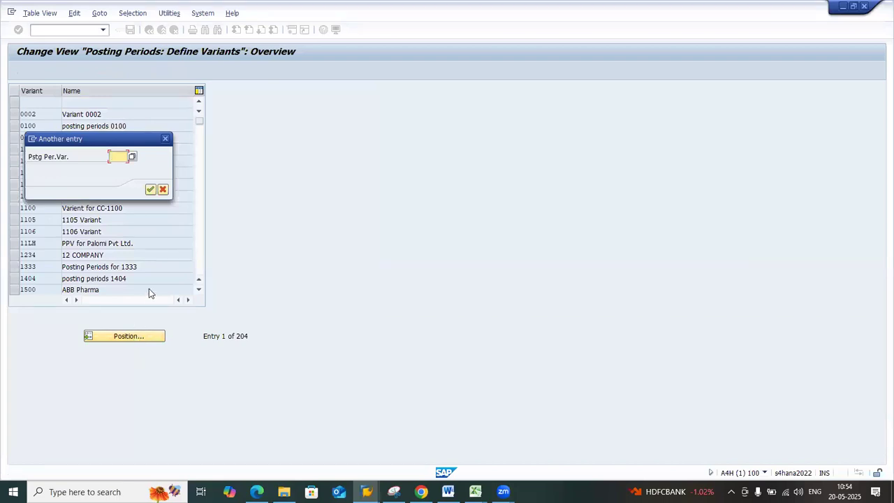
text(a10)
key(Return)
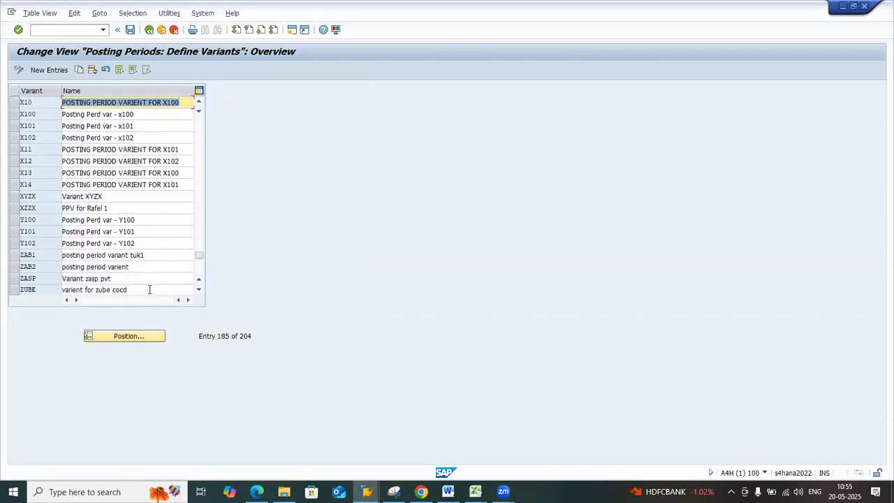
Check the posting period variant table in the Currency Types_Ledgers workbook in Excel and switch back to the SAP variant list
mouse_move(475, 492)
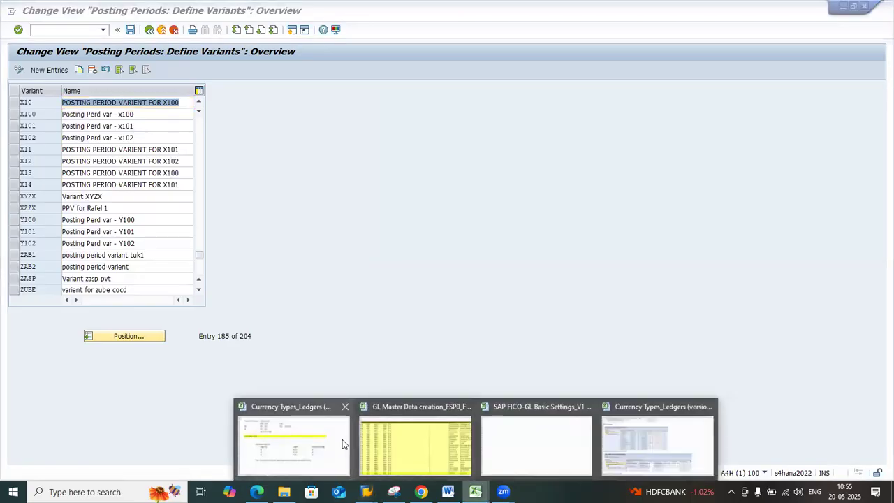
click(342, 439)
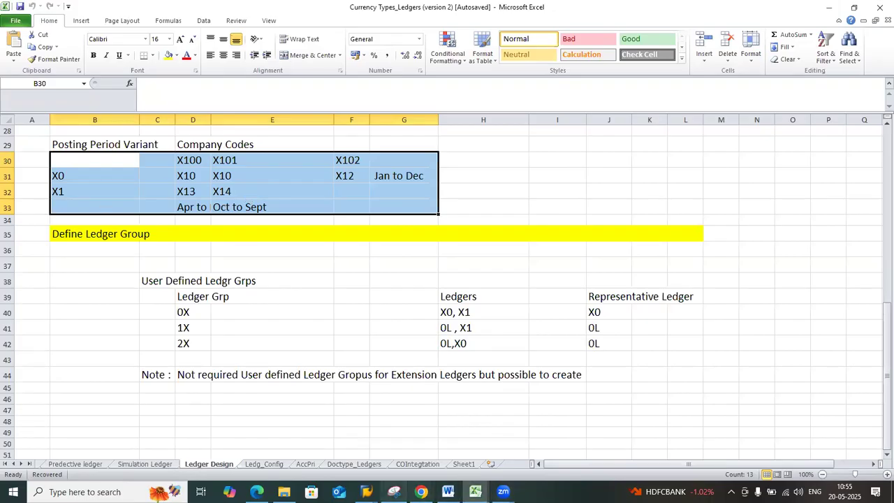
click(367, 492)
click(400, 467)
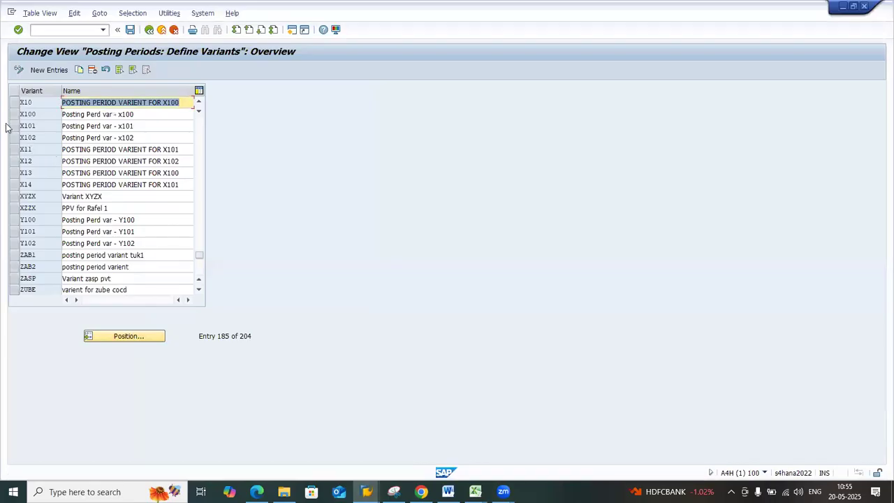
Select the rows of posting period variants X10, X11, X12, X13 and X14
click(13, 103)
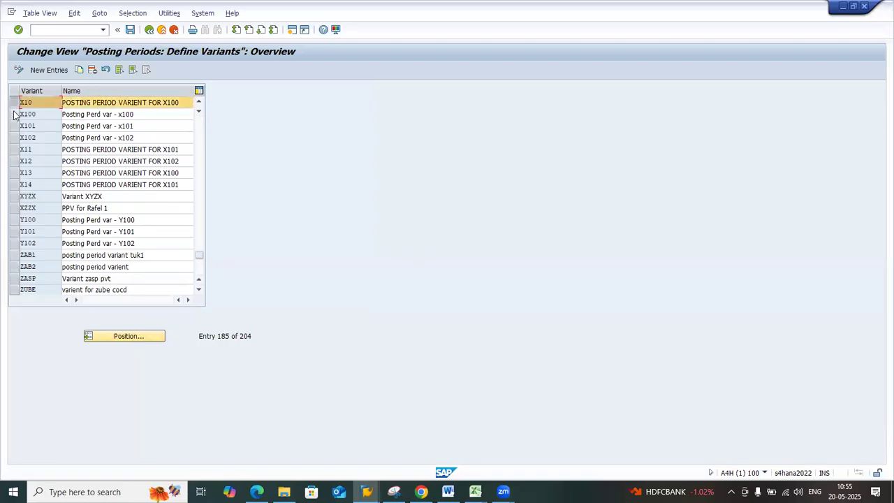
click(14, 150)
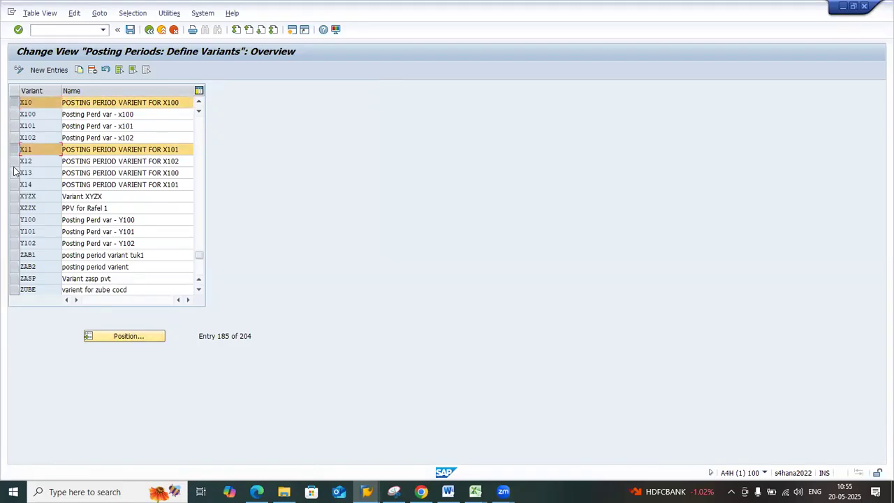
click(14, 161)
click(14, 172)
click(14, 185)
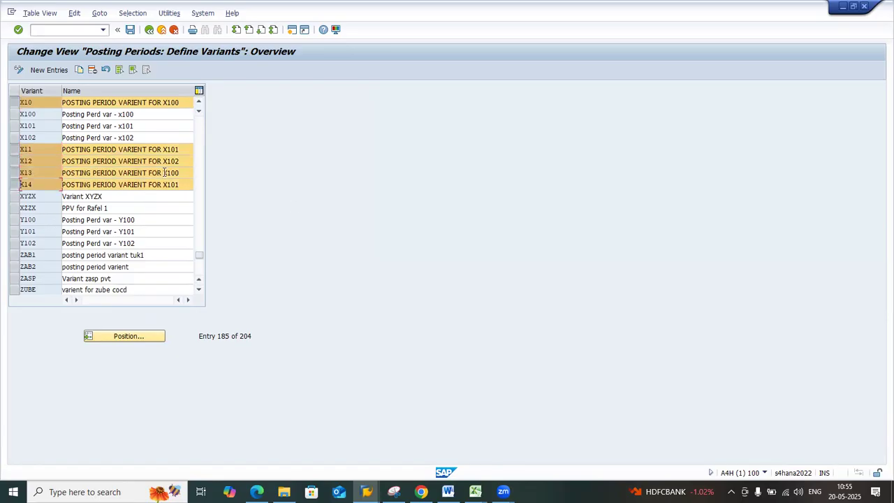
Go over the names of variants X10 and X14 and compare them with the X100 variant entry
drag(180, 103, 64, 104)
click(64, 104)
drag(181, 188, 62, 185)
click(61, 185)
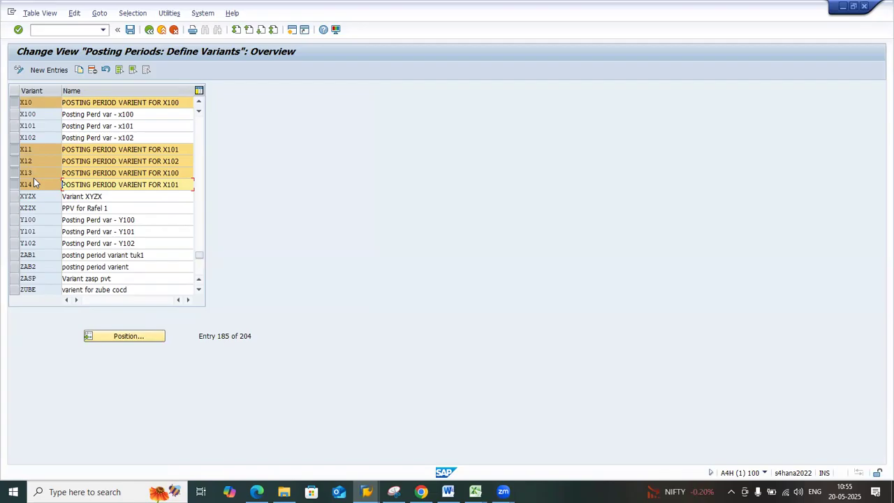
click(30, 114)
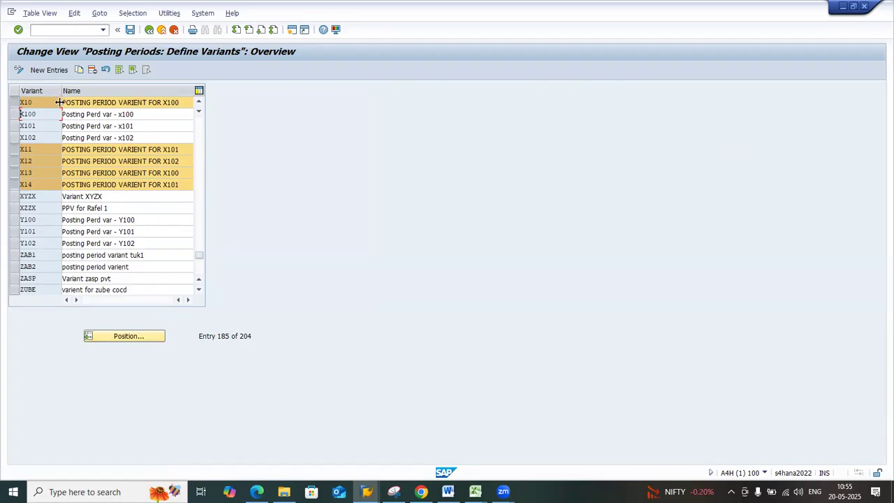
Run transaction /nOB52 and open the posting period intervals for variant X10
click(103, 30)
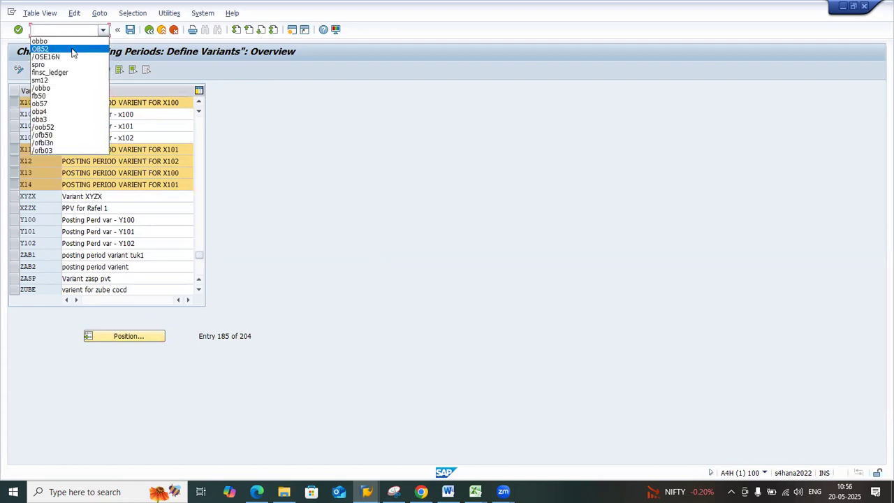
click(72, 50)
key(Left)
text(/n)
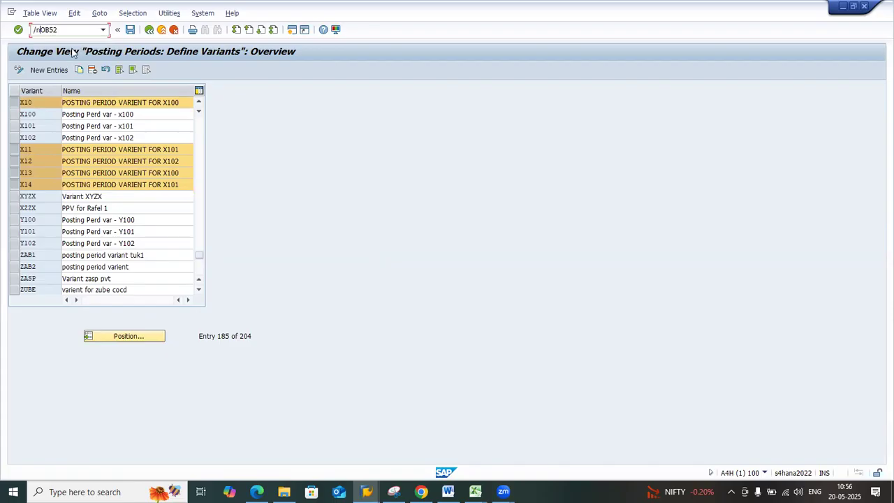
key(Return)
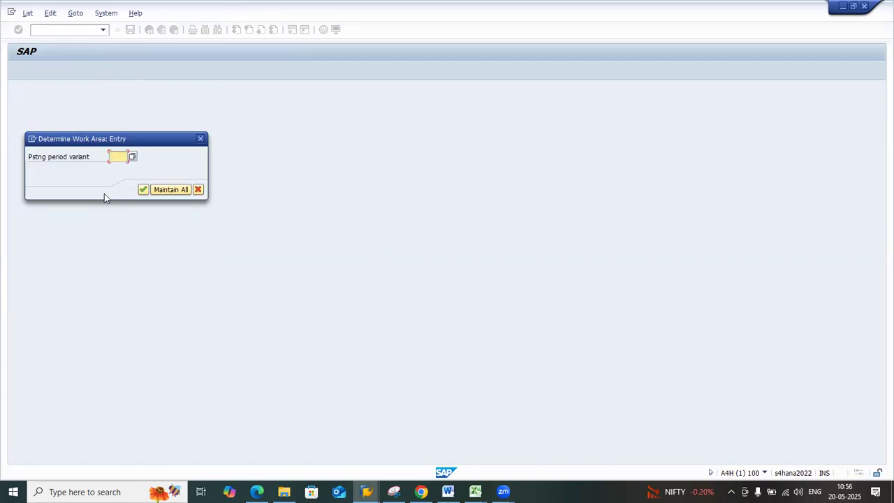
text(a10)
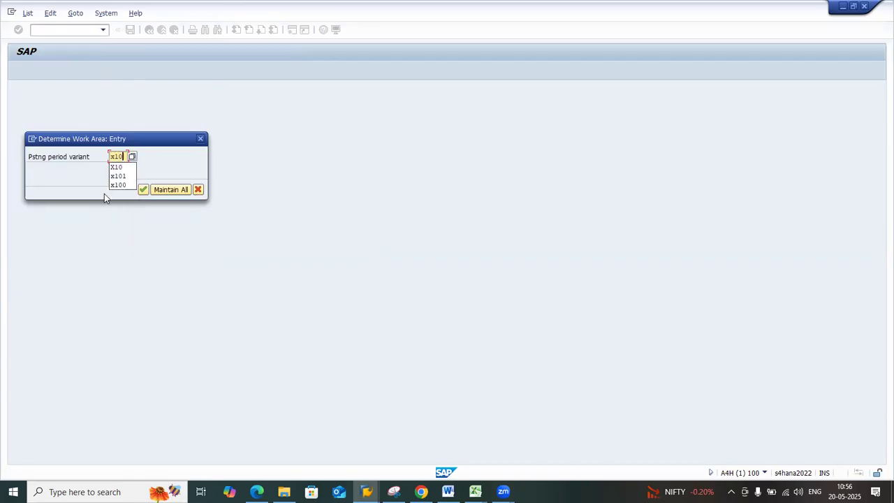
key(Return)
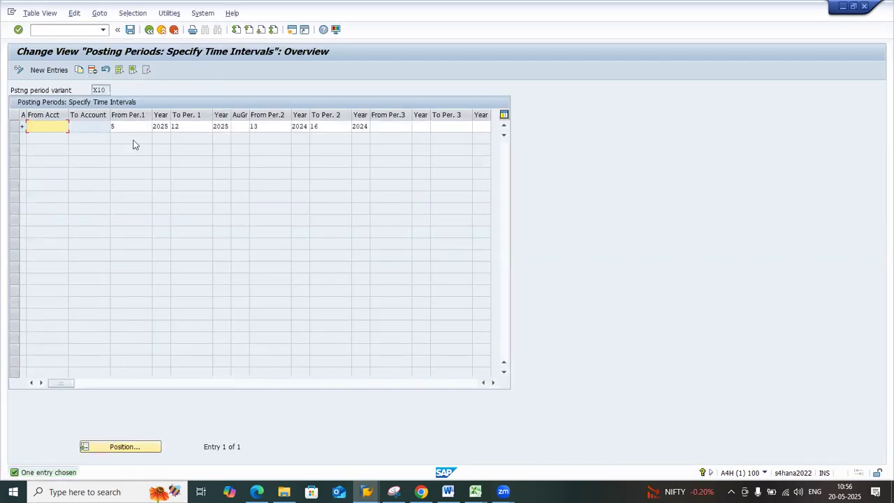
Examine the from and to periods of the first and second intervals for variant X10 and return to SAP Easy Access
click(135, 127)
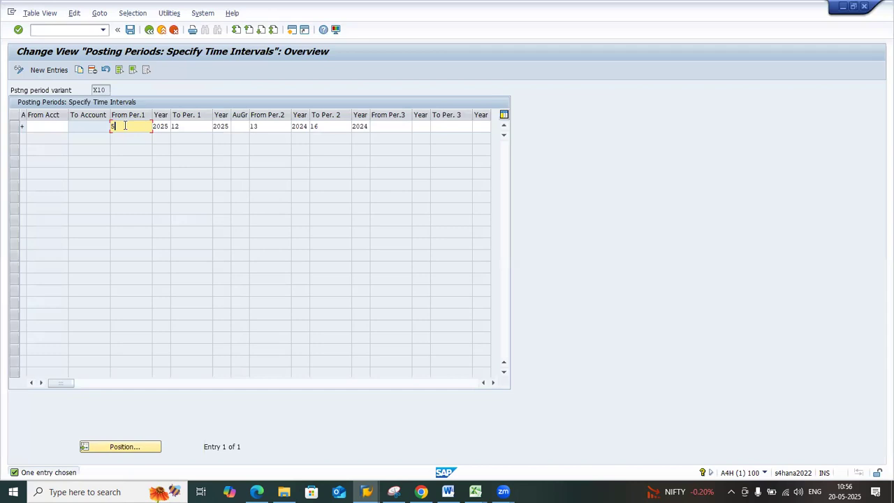
click(181, 128)
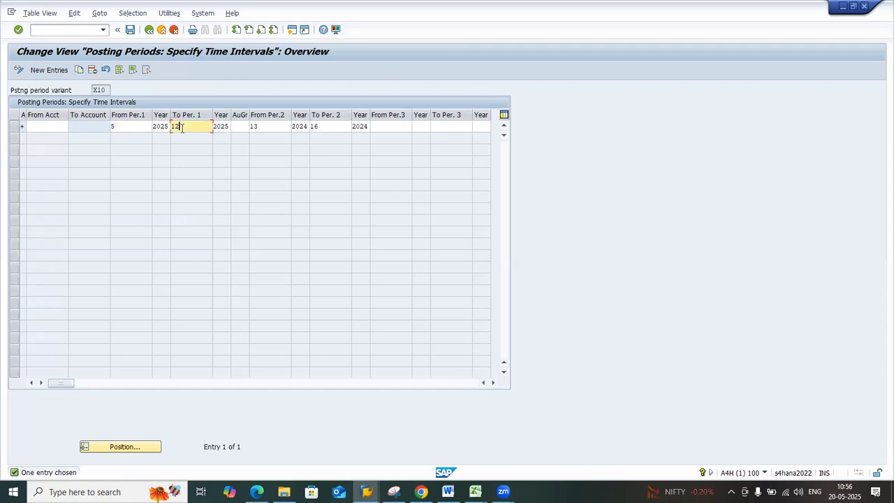
click(138, 127)
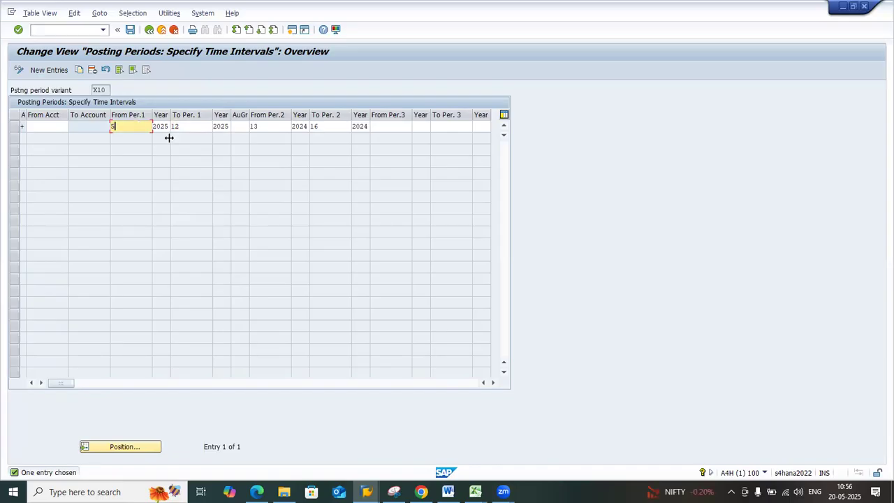
click(188, 128)
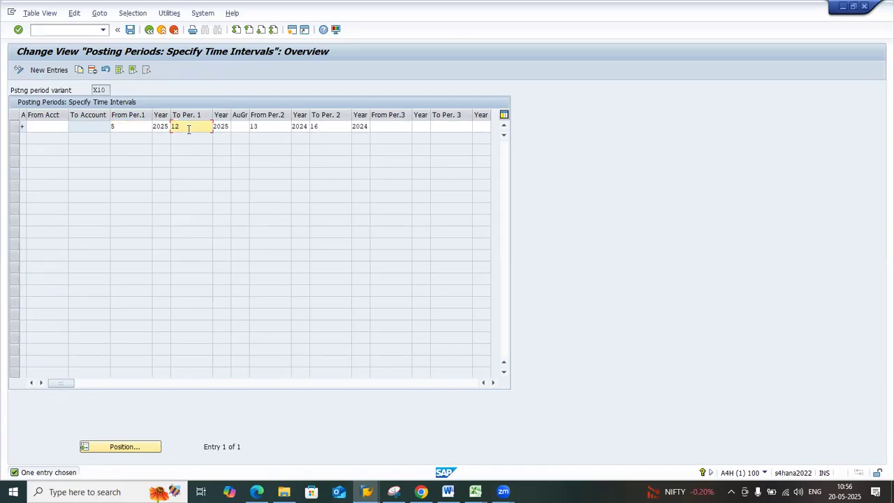
click(141, 127)
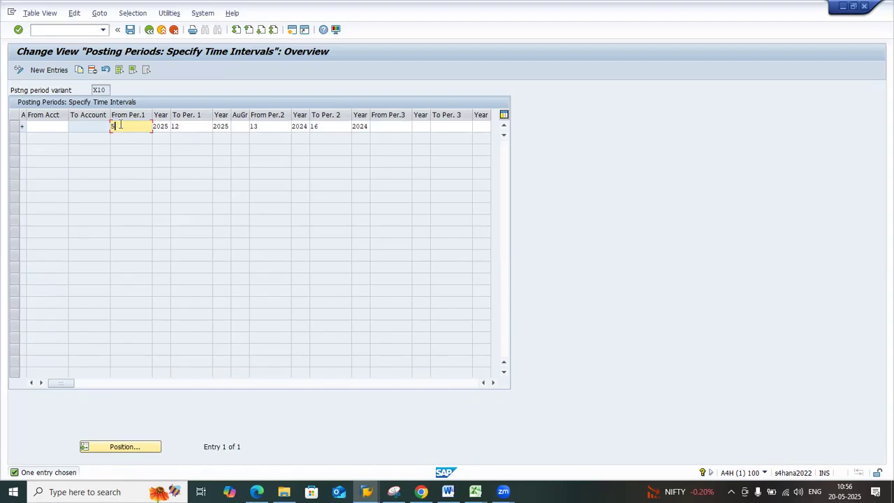
click(184, 125)
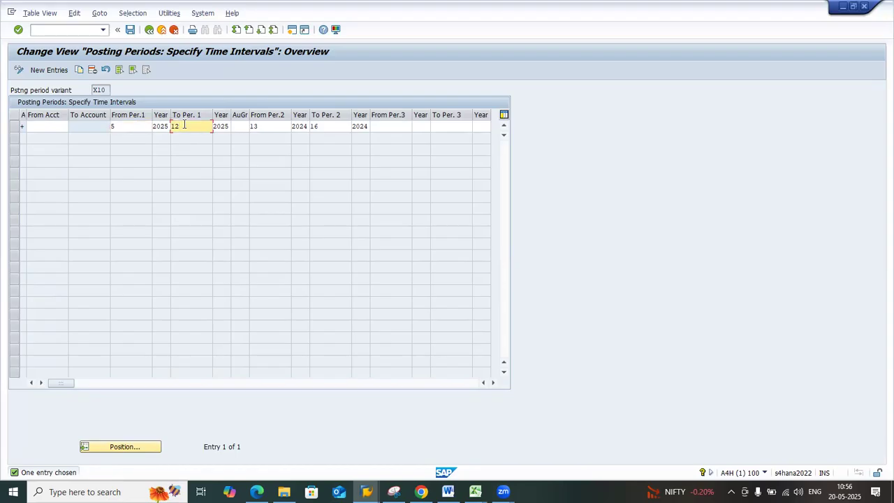
click(266, 125)
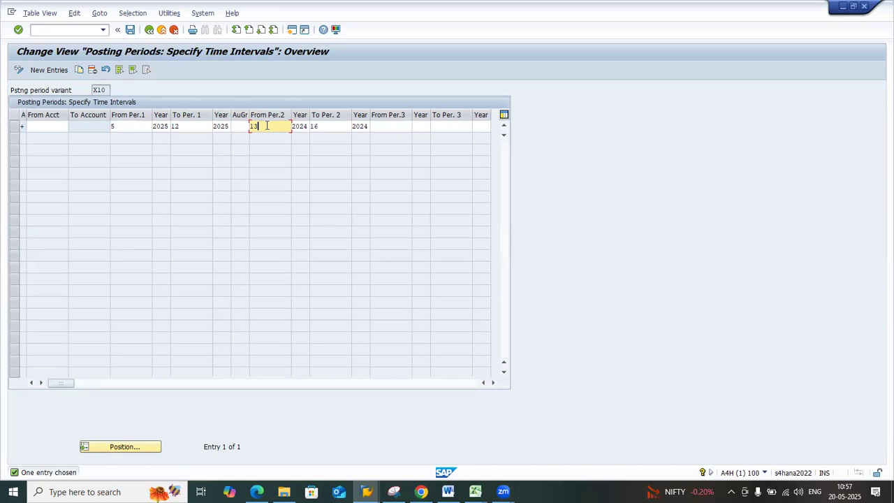
click(325, 127)
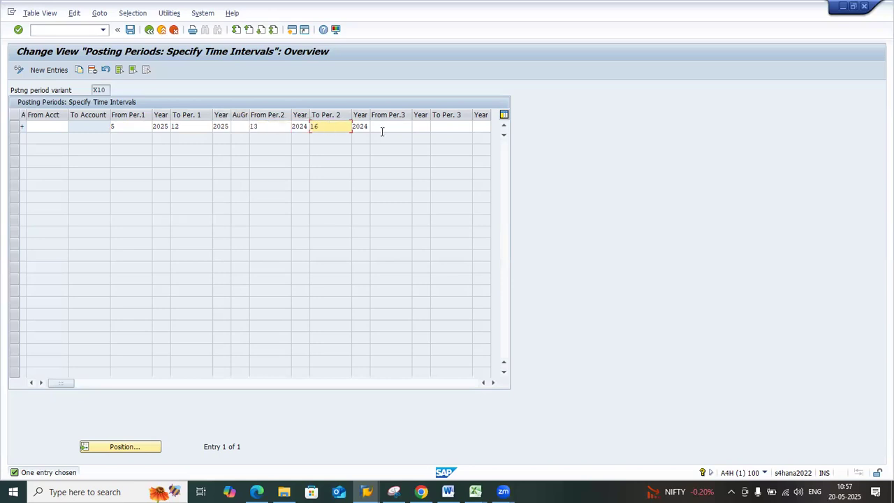
click(149, 30)
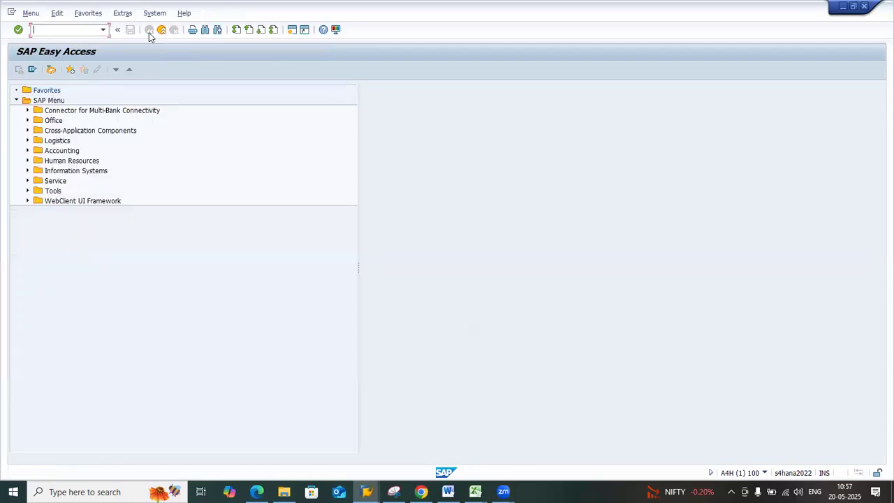
Open variant X12 through /nOB52, check the start of its first period interval and return to SAP Easy Access
click(102, 29)
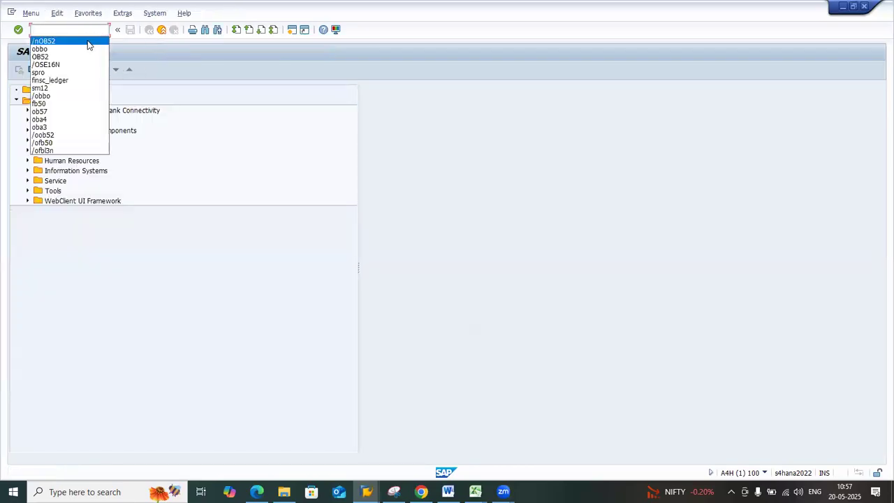
click(88, 45)
key(Return)
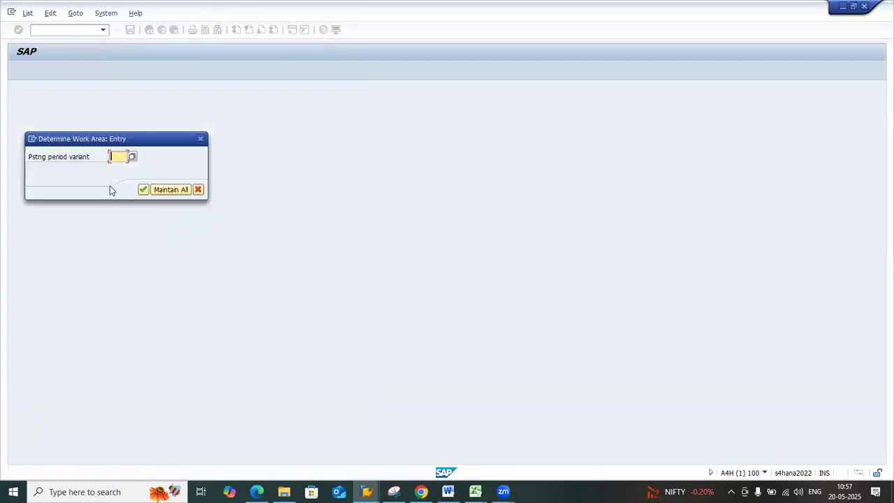
text(x1)
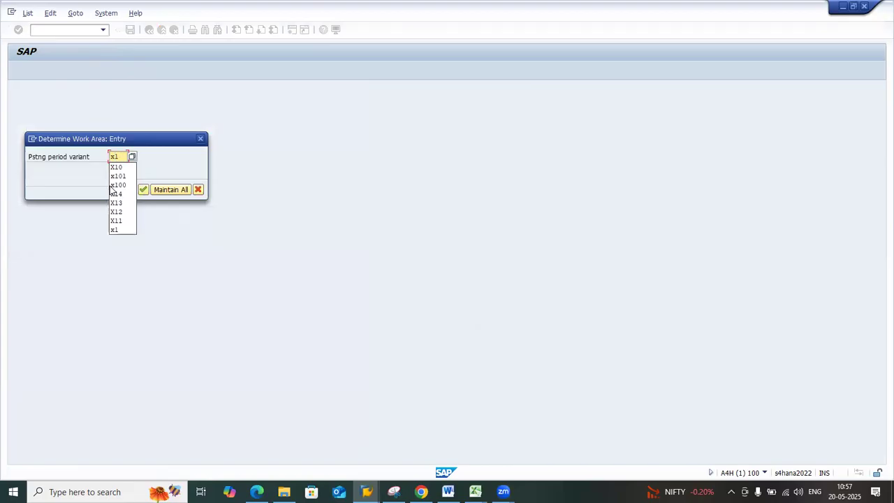
text(2)
key(Return)
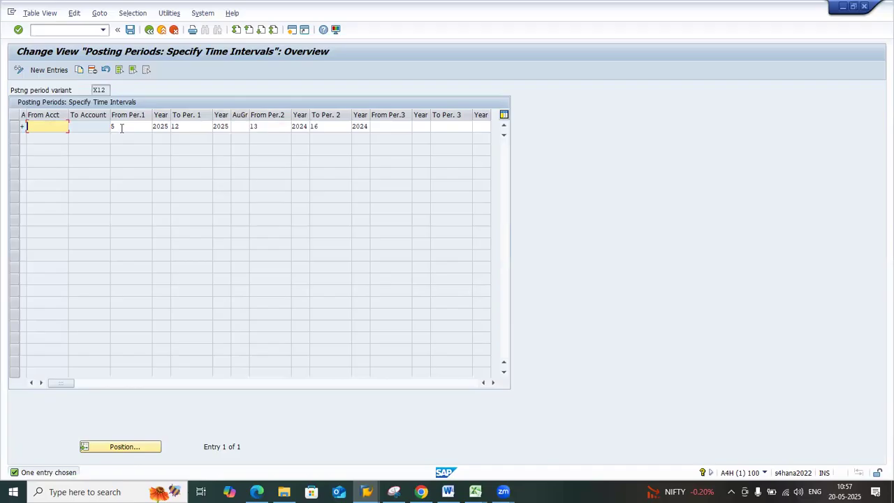
click(121, 127)
click(149, 30)
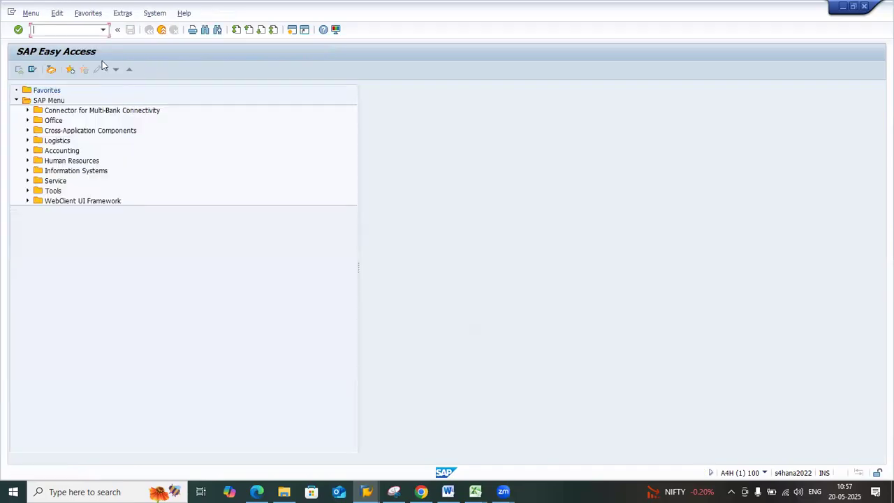
Run /nOB52 again for variant X13 and check the starting period of its first interval
click(103, 30)
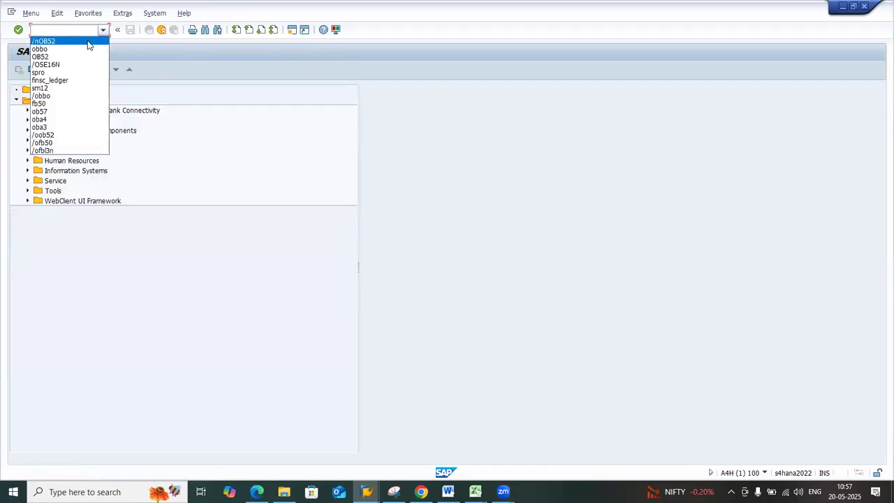
click(89, 41)
key(Return)
text(X13)
key(Return)
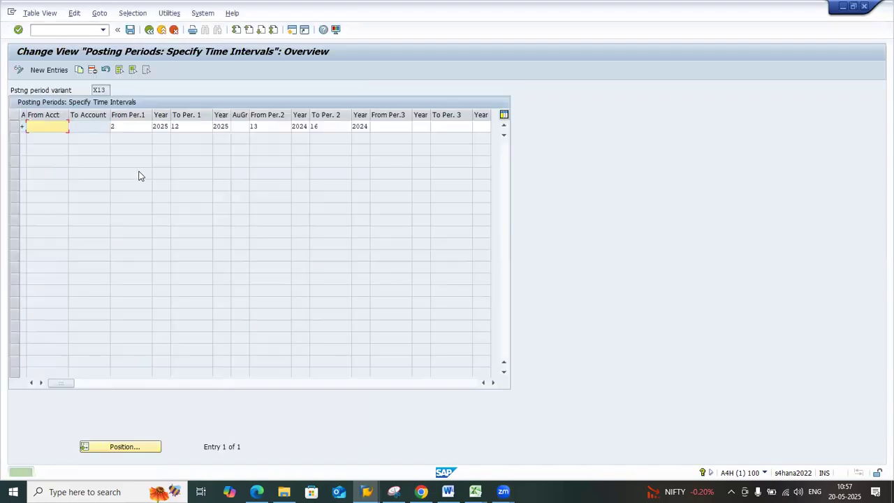
click(129, 127)
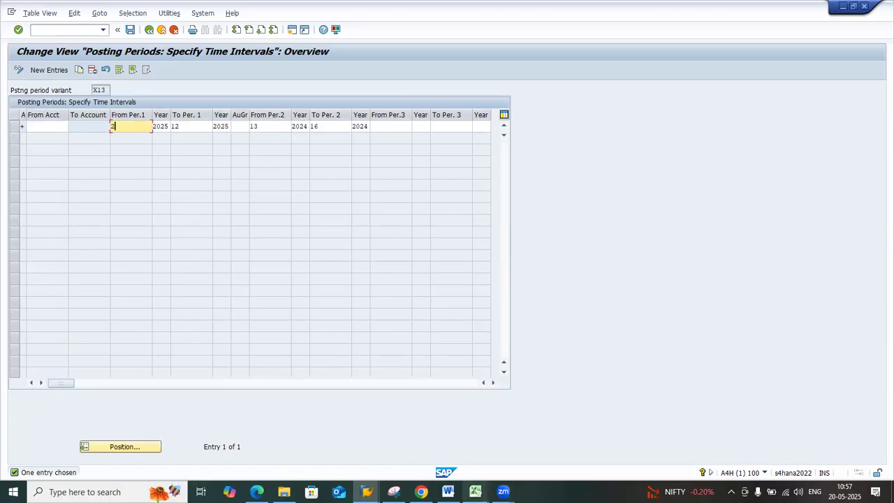
Switch to the Ledger Design sheet in Excel and check variant X13 and its fiscal year range
click(475, 492)
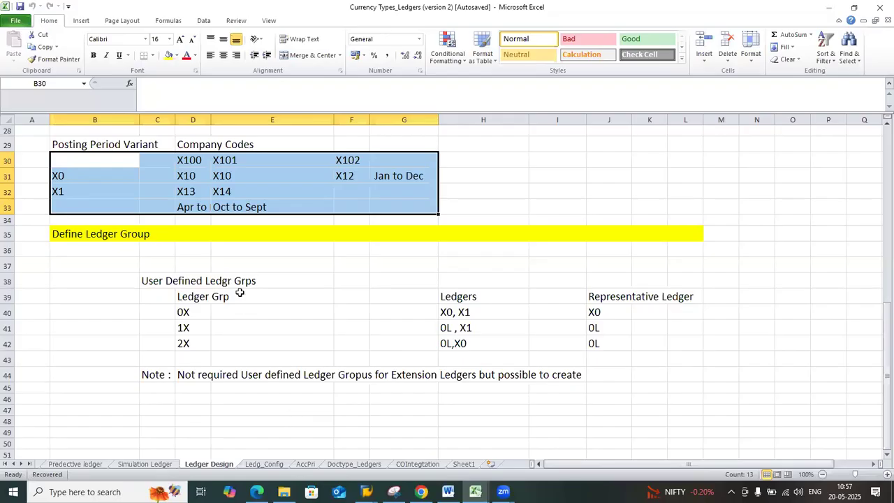
click(302, 429)
click(195, 191)
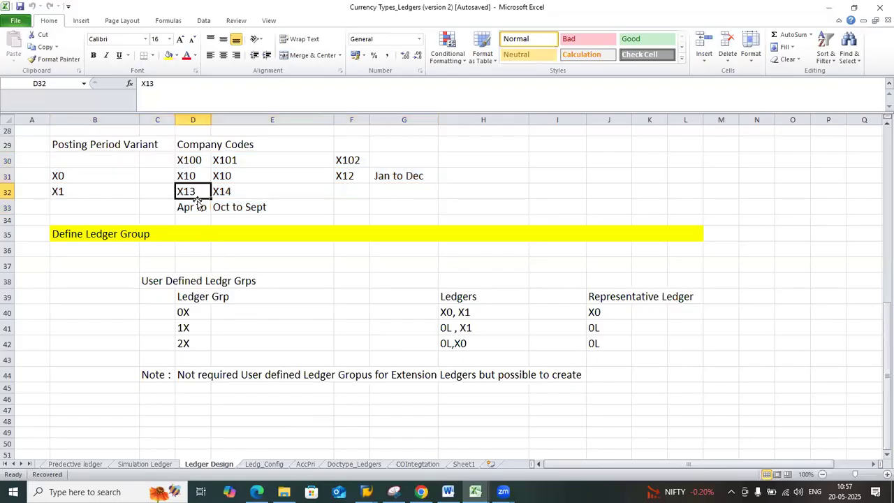
click(198, 208)
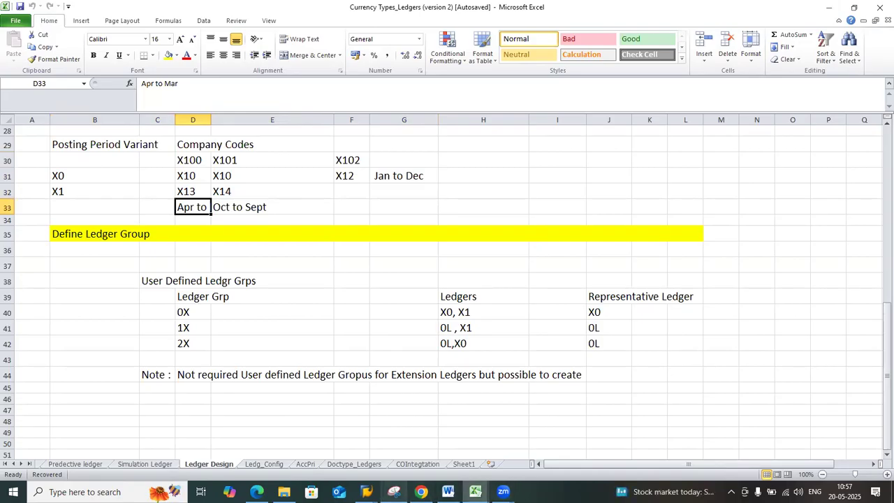
Switch back to SAP, review the from and to periods of both intervals for variant X13, and leave the view
click(366, 492)
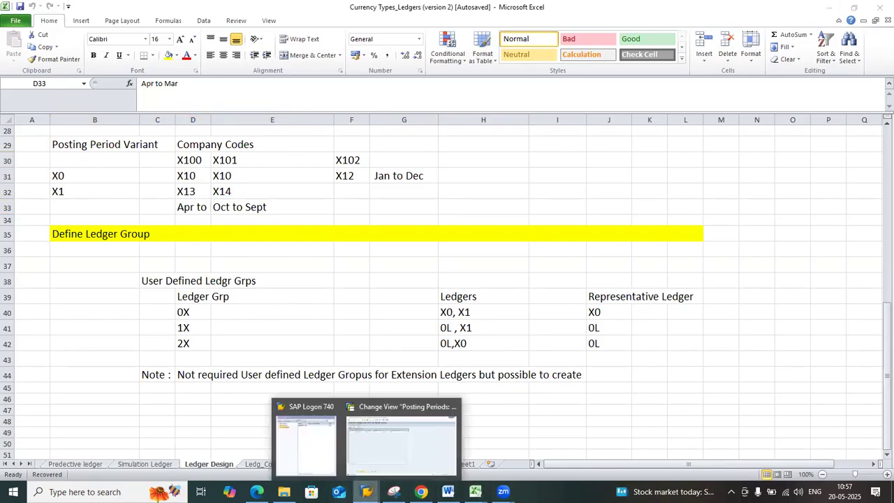
click(402, 440)
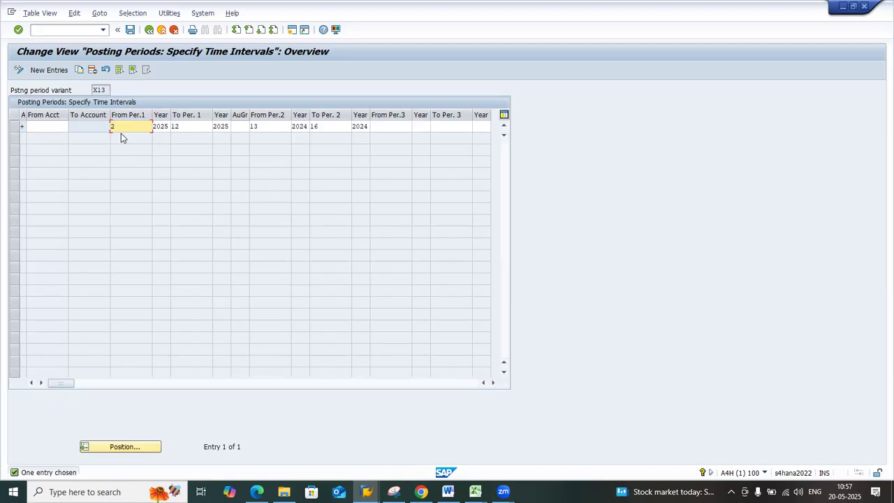
click(193, 127)
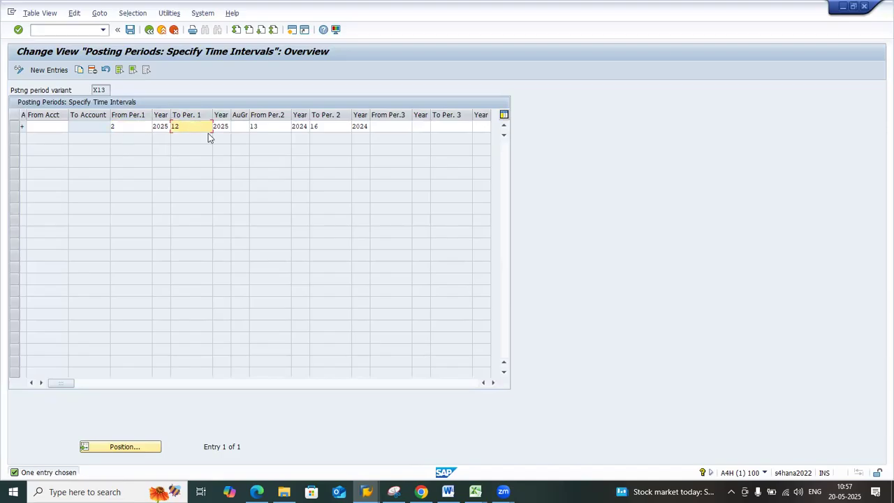
click(263, 128)
click(349, 128)
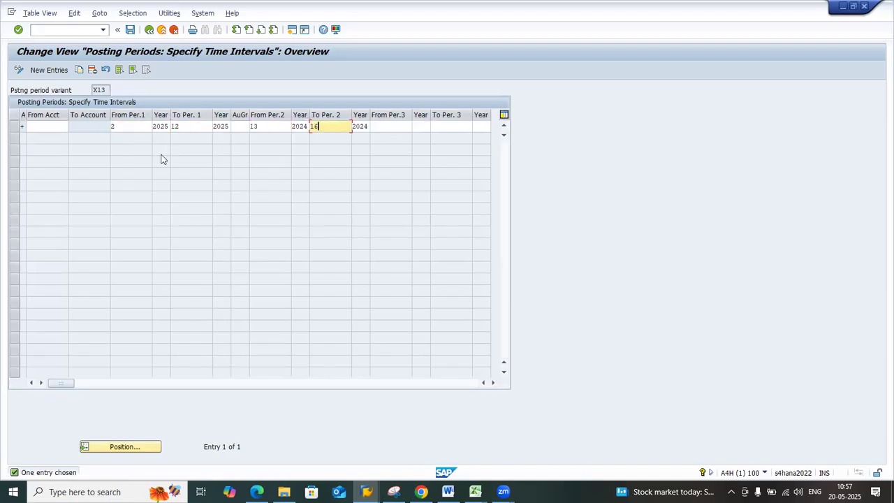
click(149, 29)
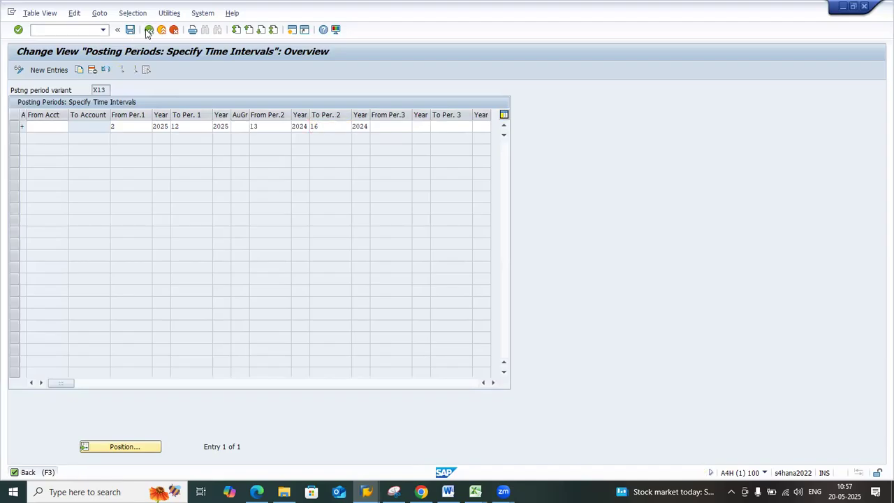
Run /nOB52 for posting period variant X14 and check the starting period of its first interval
click(103, 30)
click(83, 45)
key(Return)
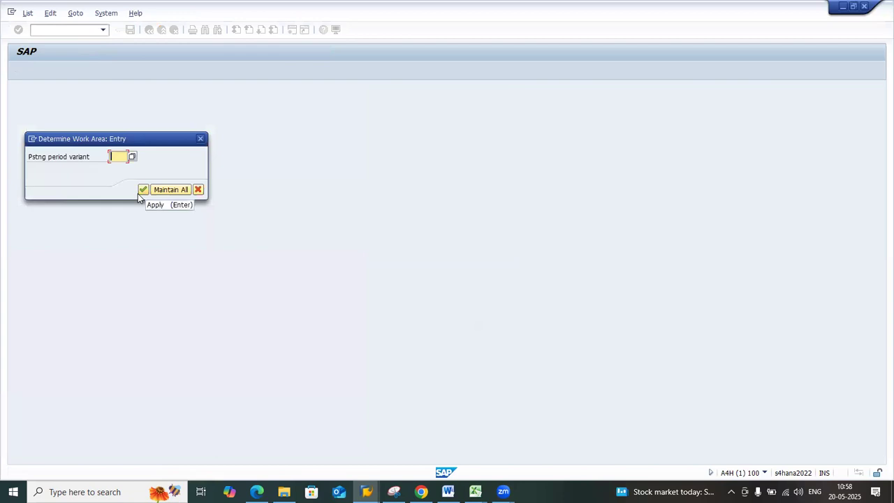
text(x14)
key(Return)
click(137, 194)
click(121, 126)
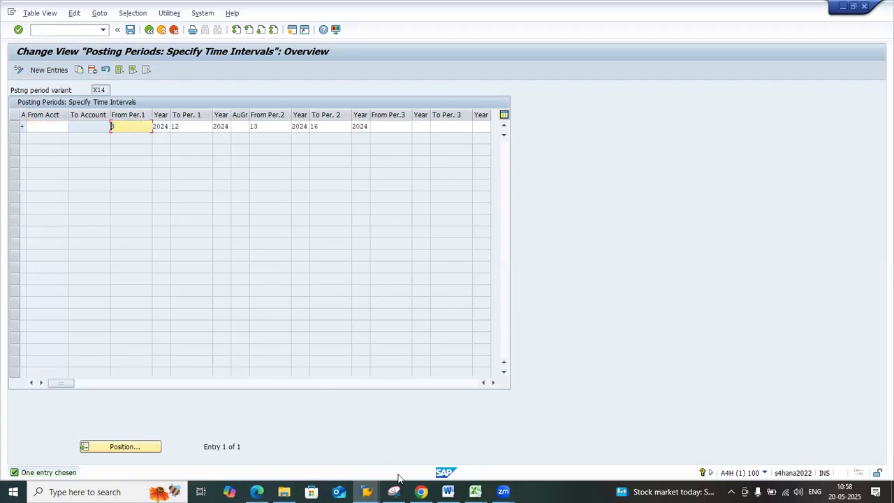
Switch to the Ledger Design sheet in Excel and check variant X14 and its fiscal year range
mouse_move(475, 492)
click(325, 427)
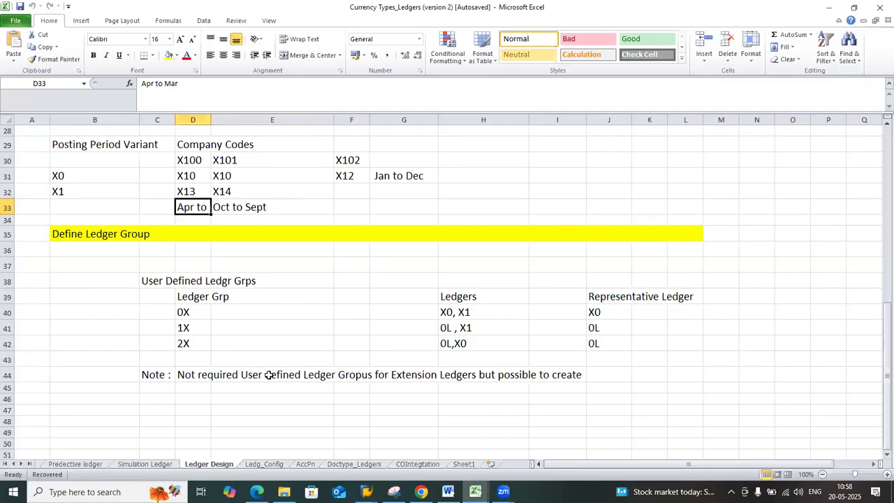
click(236, 196)
shift+click(235, 207)
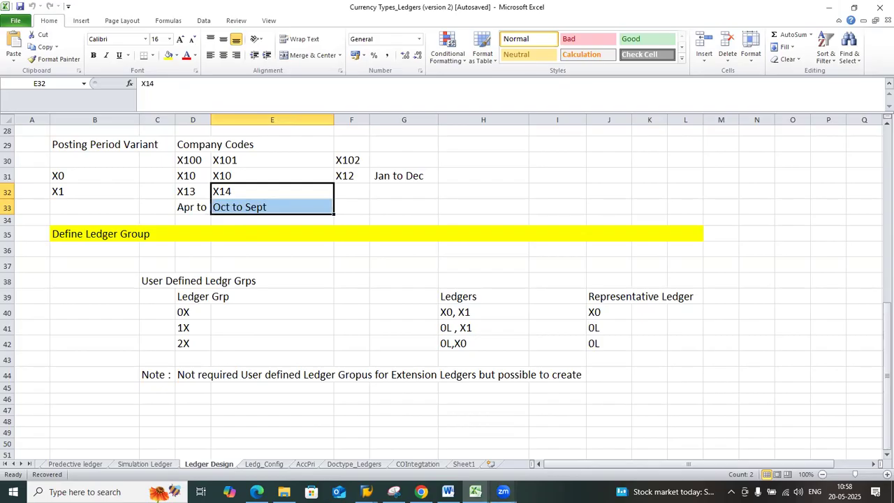
Switch back to SAP, check the end period of variant X14's first interval, save and return to SAP Easy Access
click(406, 451)
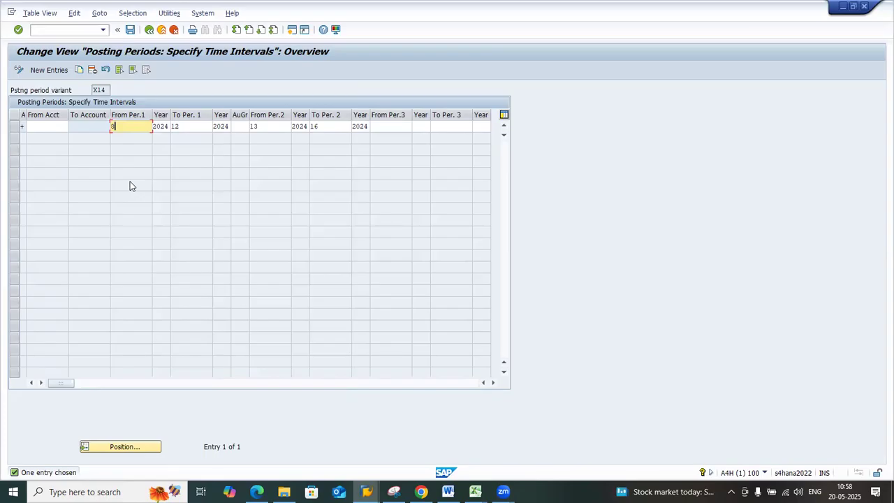
click(189, 128)
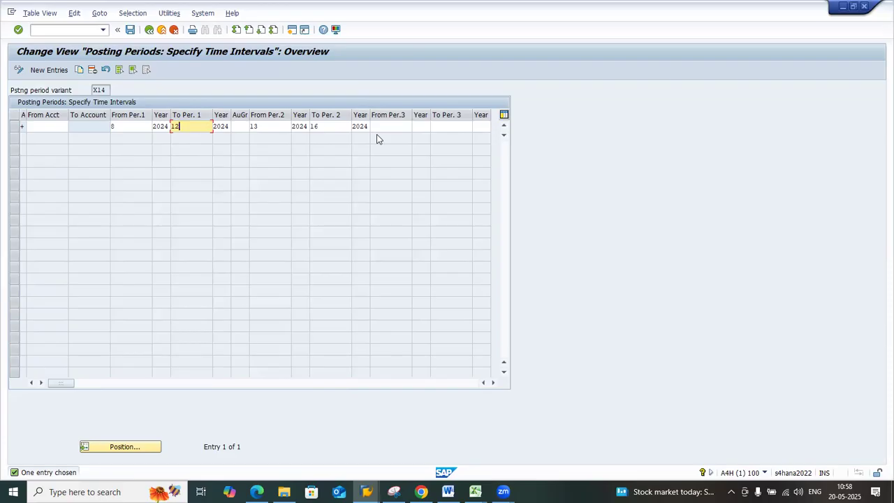
click(130, 30)
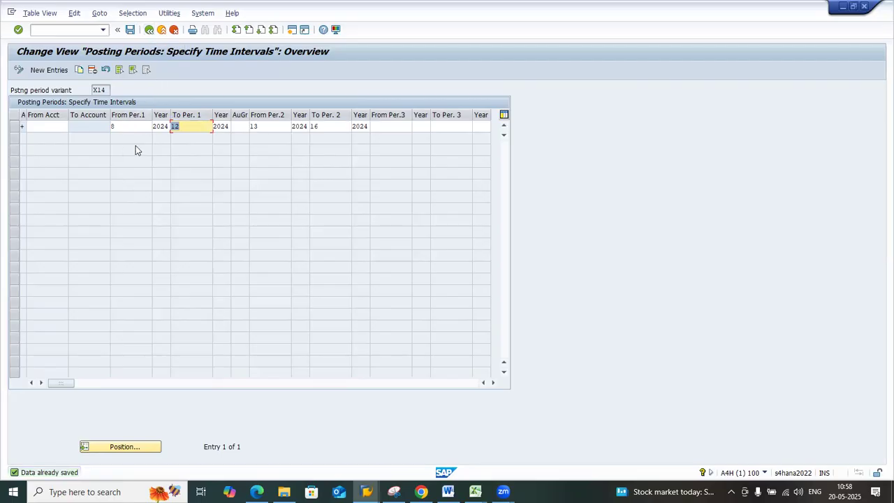
click(149, 31)
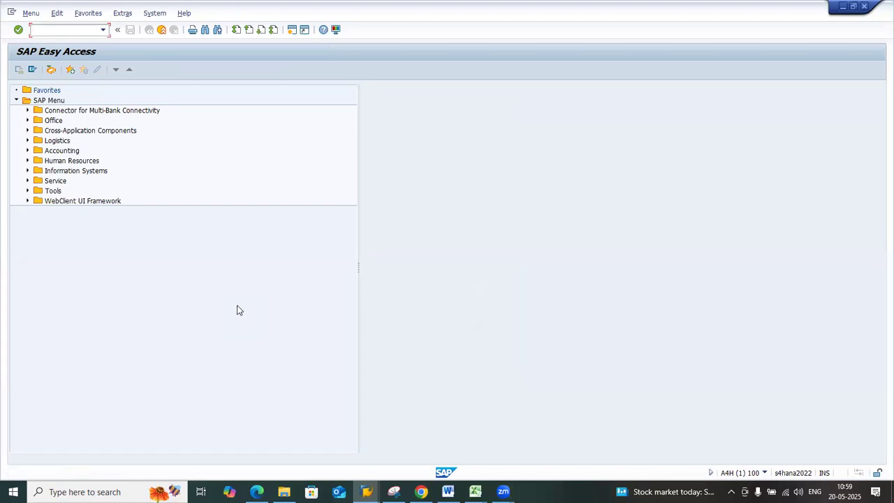
Run finsc_ledger, display the locked ledger data and dismiss the consistency check messages
click(103, 30)
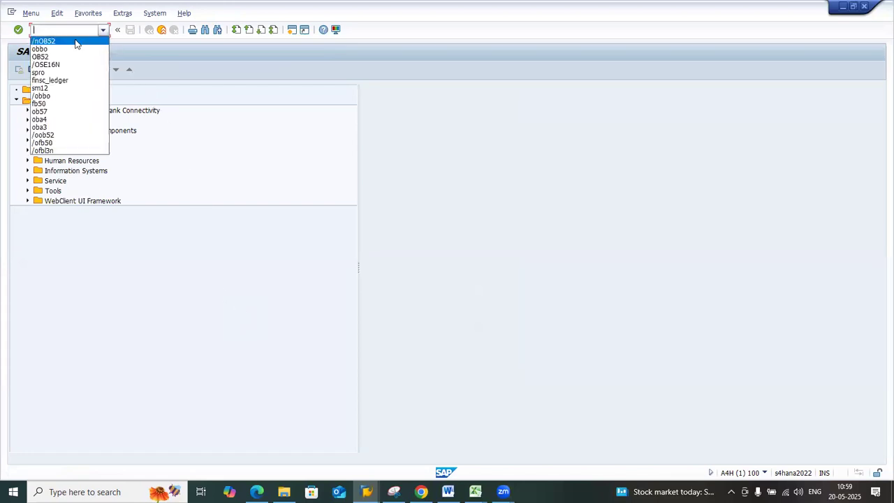
click(75, 84)
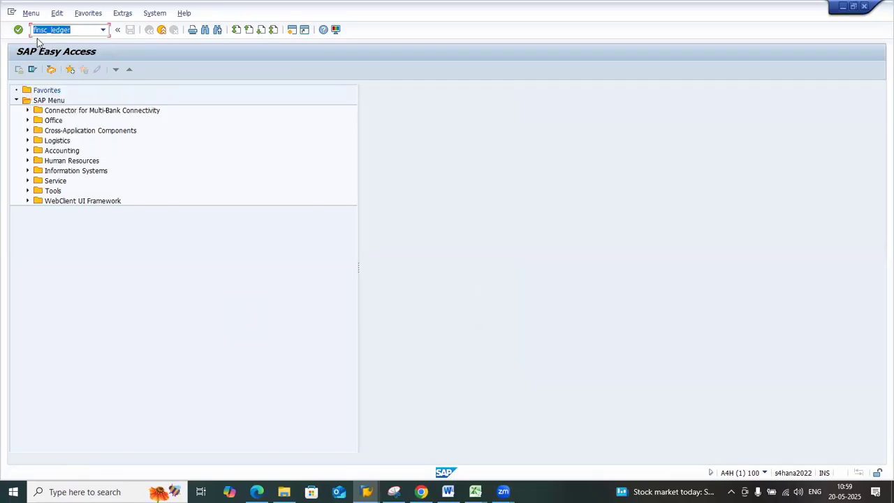
key(Return)
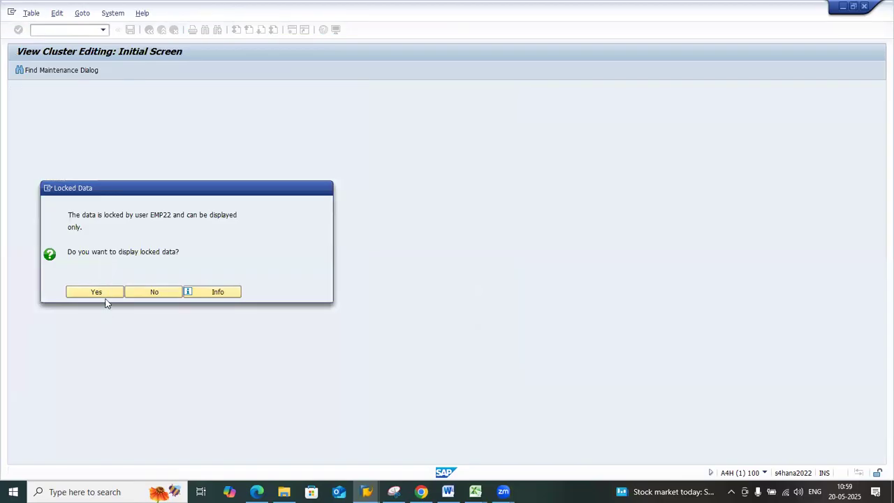
click(105, 294)
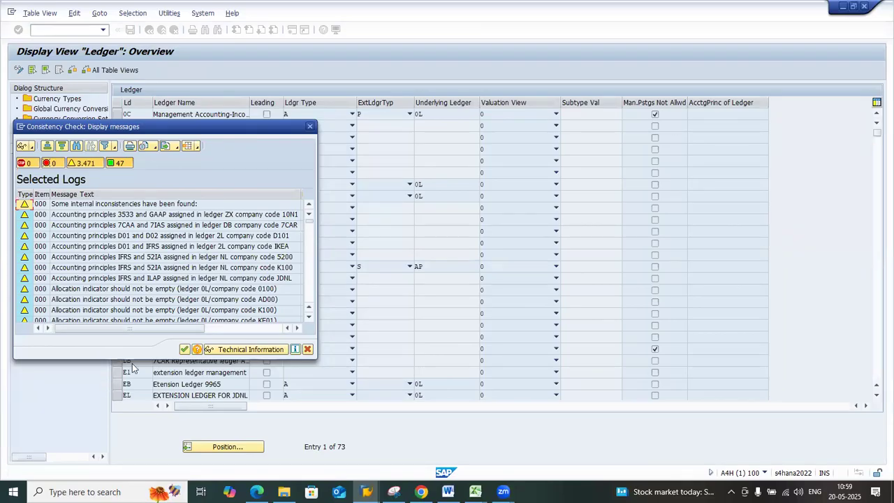
click(183, 350)
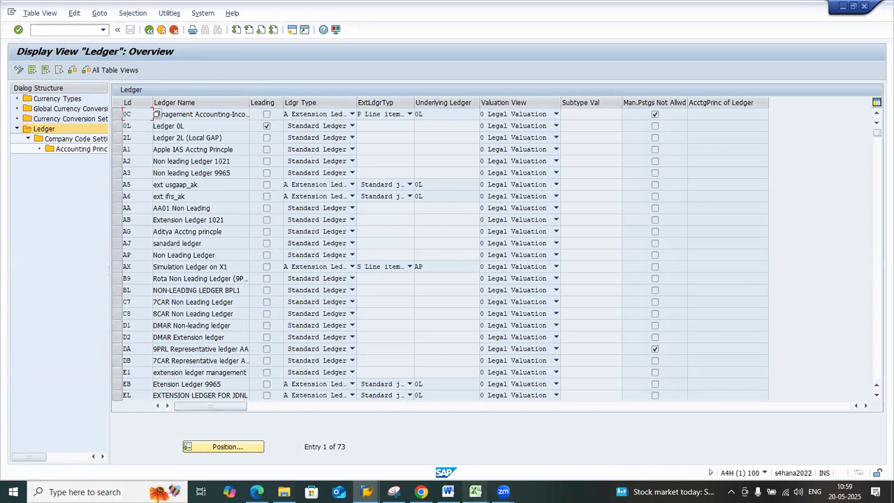
Switch to the Ledger Design sheet in Excel and review the posting period variants by company code for ledgers X0 and X1
mouse_move(475, 492)
click(293, 440)
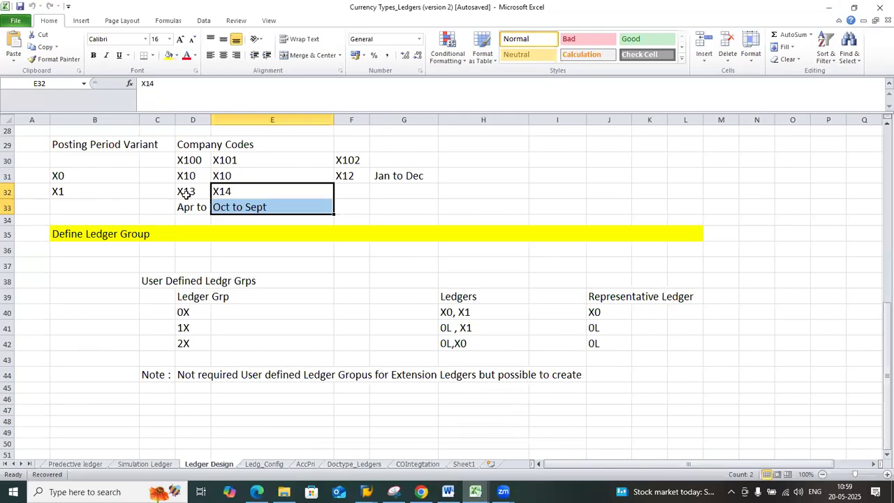
drag(188, 173, 354, 190)
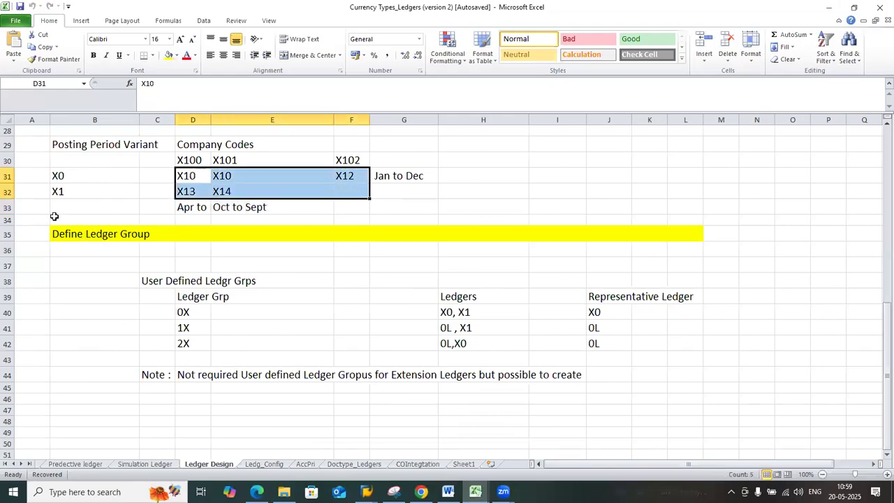
drag(67, 179, 67, 188)
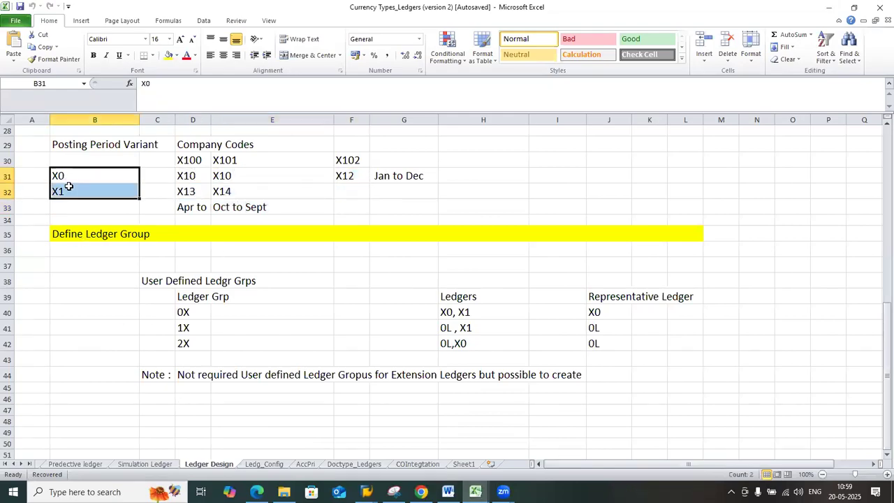
drag(201, 175, 335, 177)
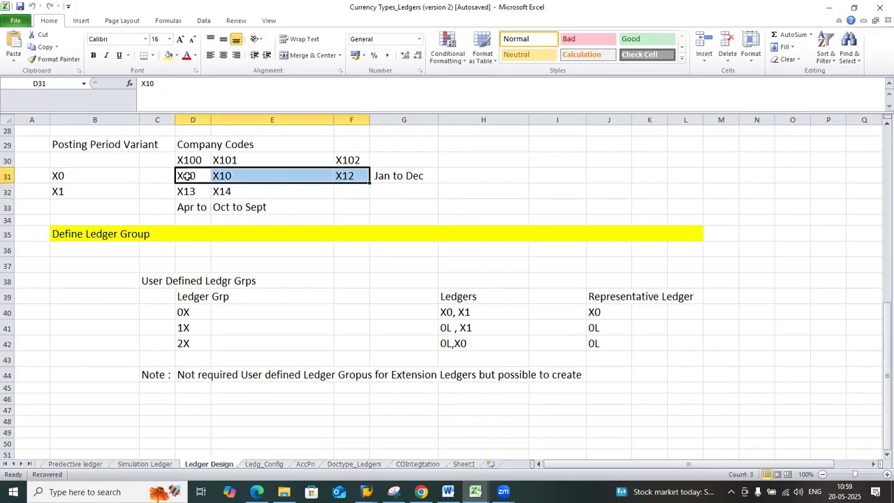
click(84, 172)
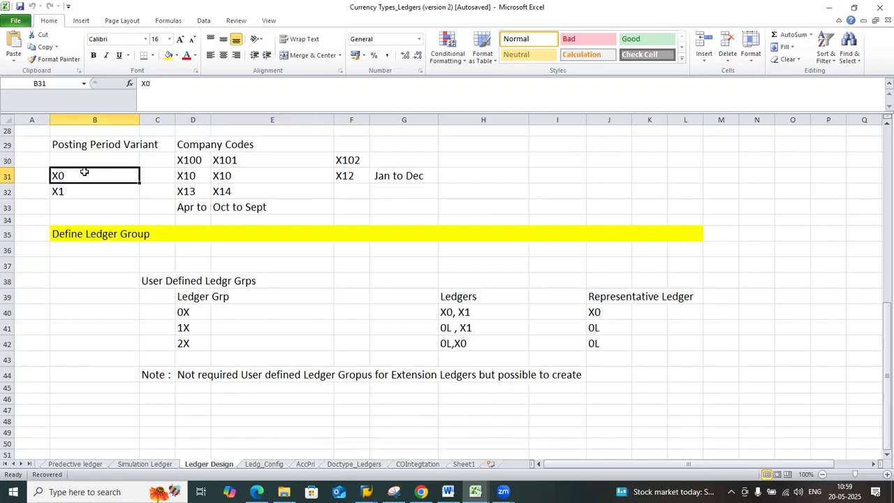
Switch back to the SAP ledger overview and position the list at ledger X0
click(377, 486)
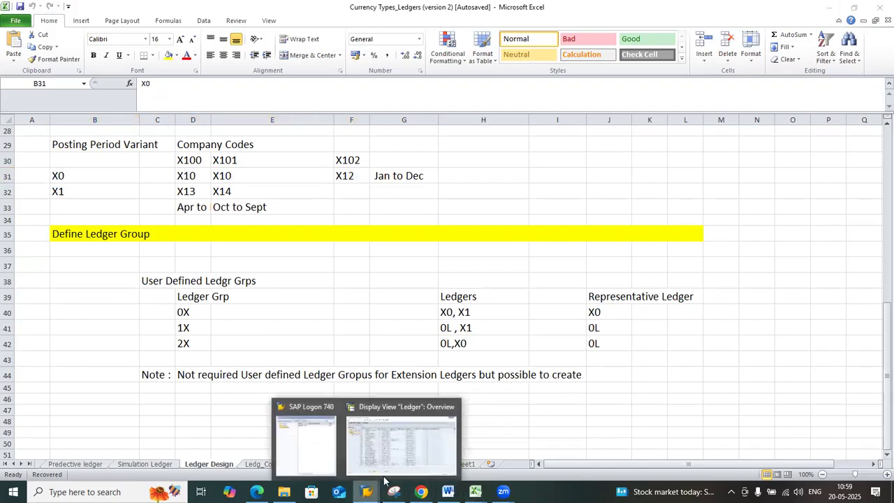
click(397, 449)
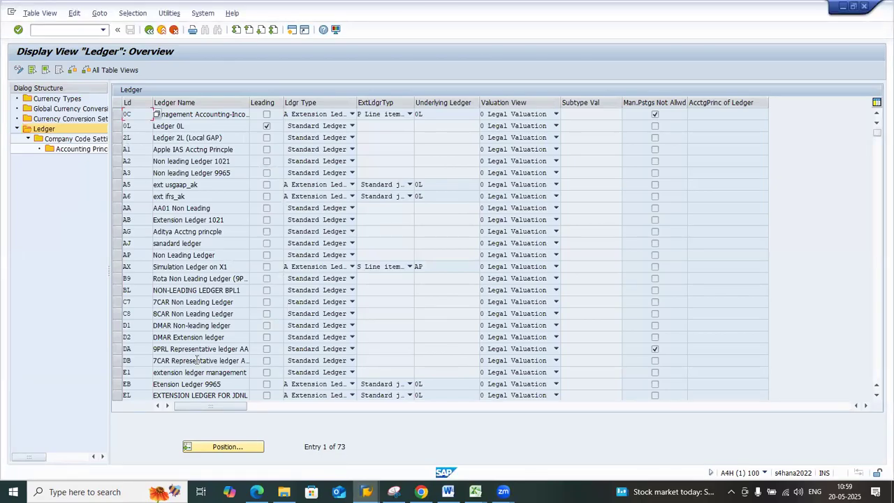
key(alt+Tab)
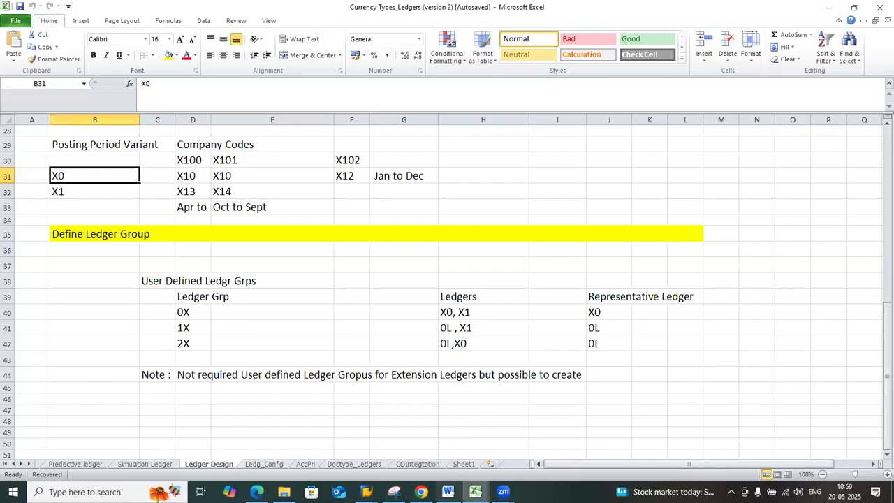
click(385, 446)
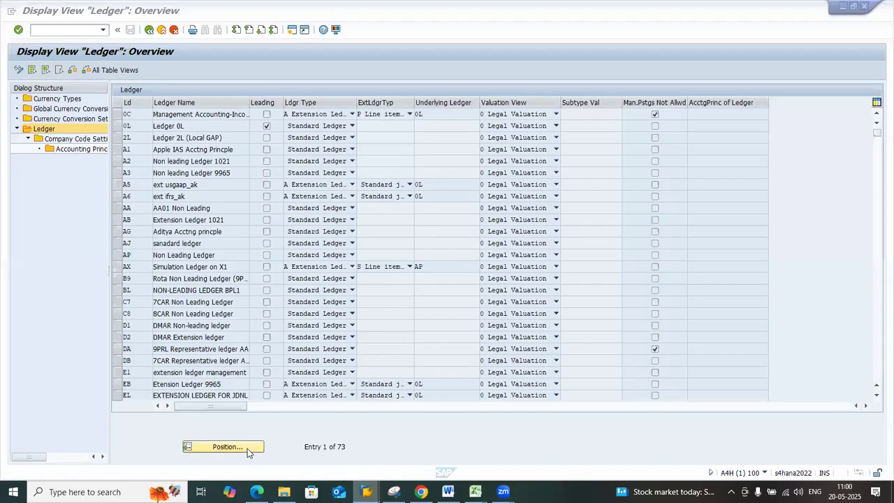
click(222, 447)
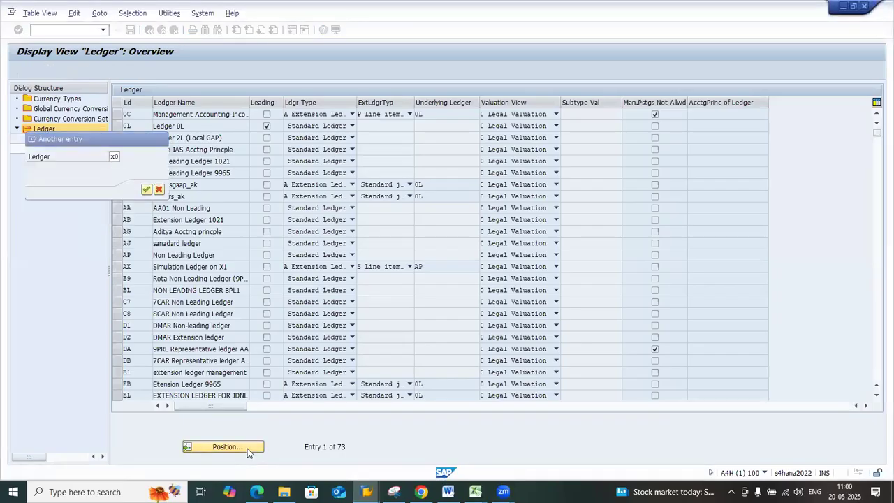
key(Return)
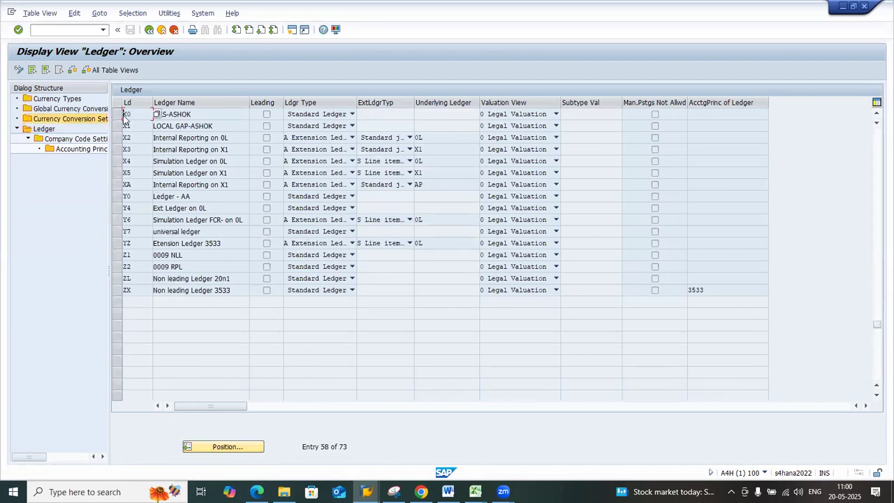
Display the company code settings for ledger X0 and dismiss the consistency check messages
click(118, 115)
double_click(81, 141)
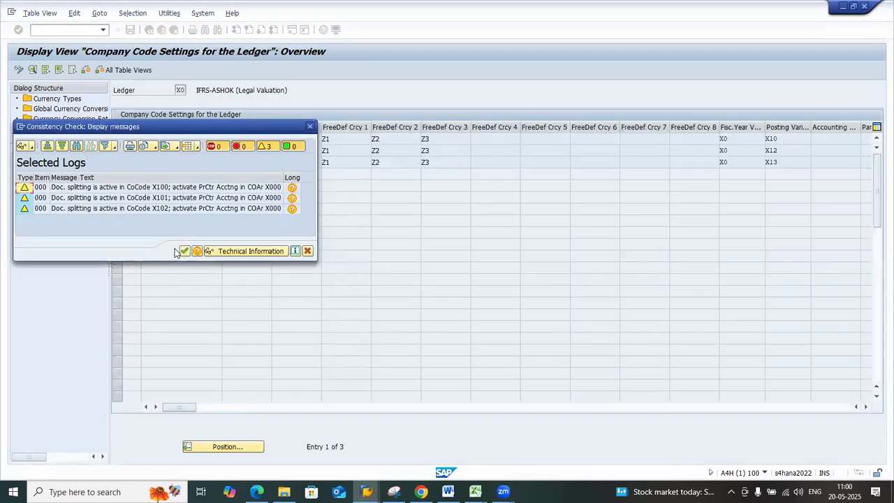
click(183, 251)
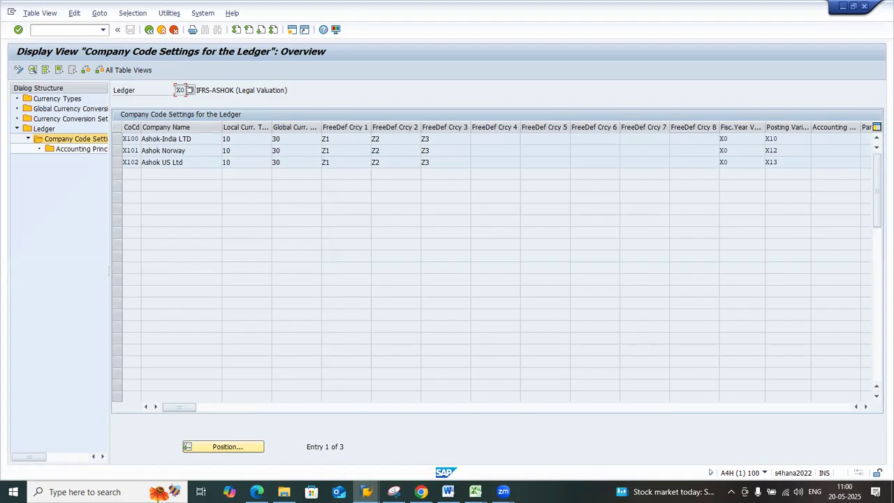
Return to the ledger list, display the company code settings for ledger X1 and dismiss the consistency check messages
click(150, 31)
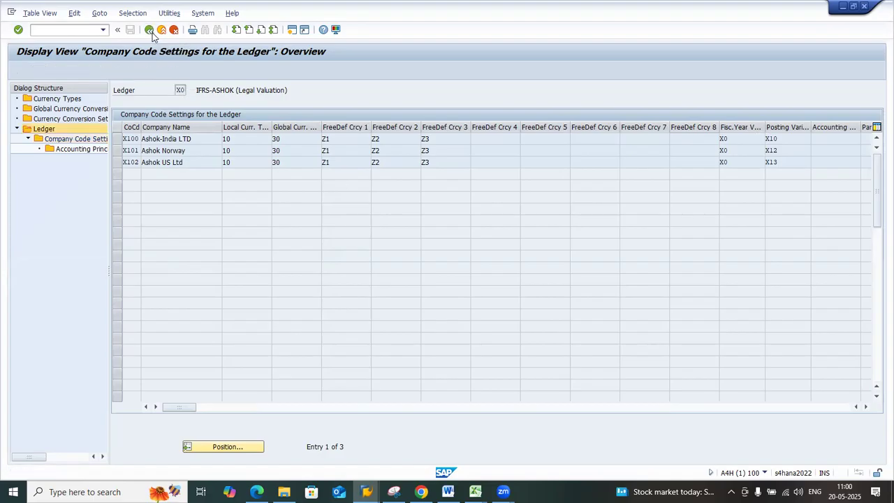
click(117, 126)
key(alt+Tab)
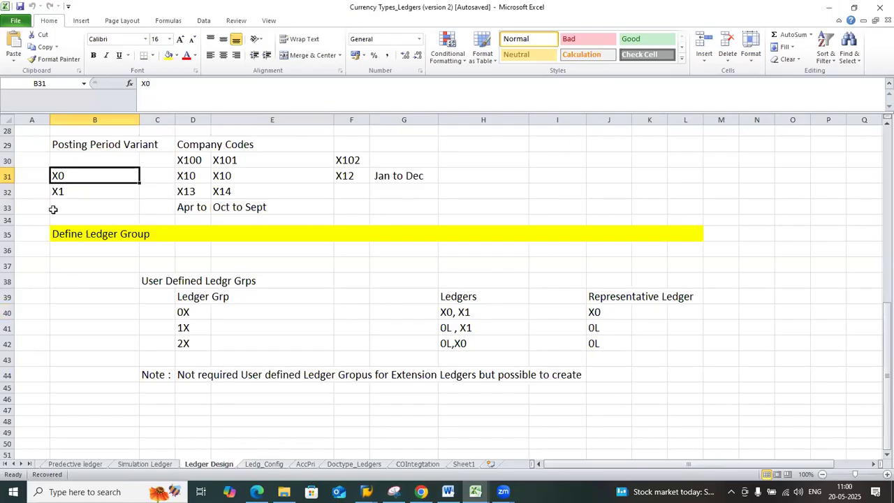
key(alt+Tab)
click(102, 139)
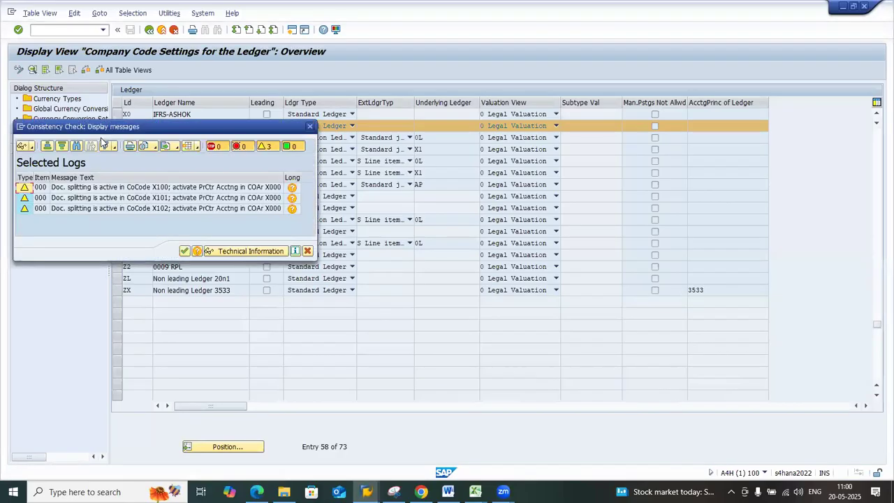
click(184, 251)
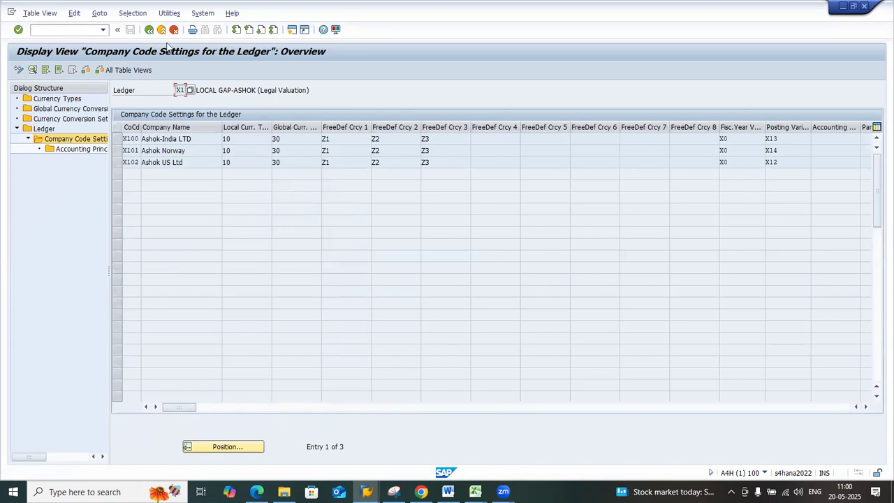
Return to the ledger list, display the company code settings for ledger X0 and dismiss the consistency check messages
click(148, 29)
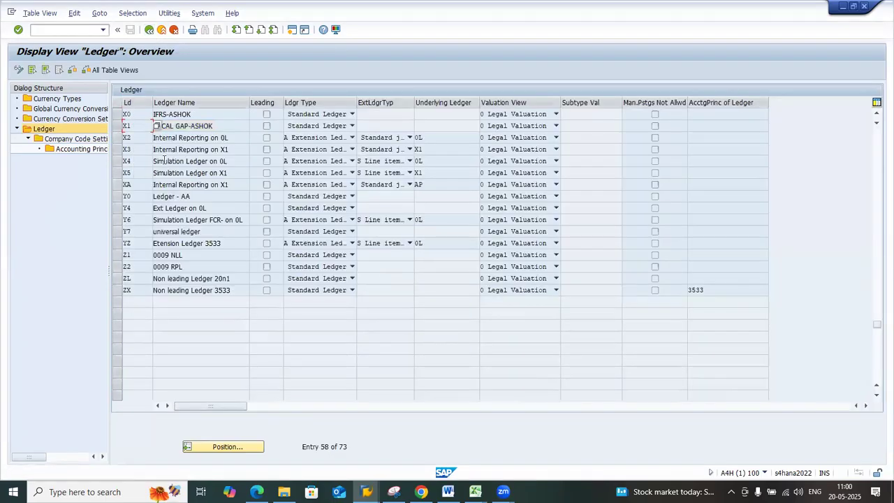
click(120, 116)
double_click(96, 139)
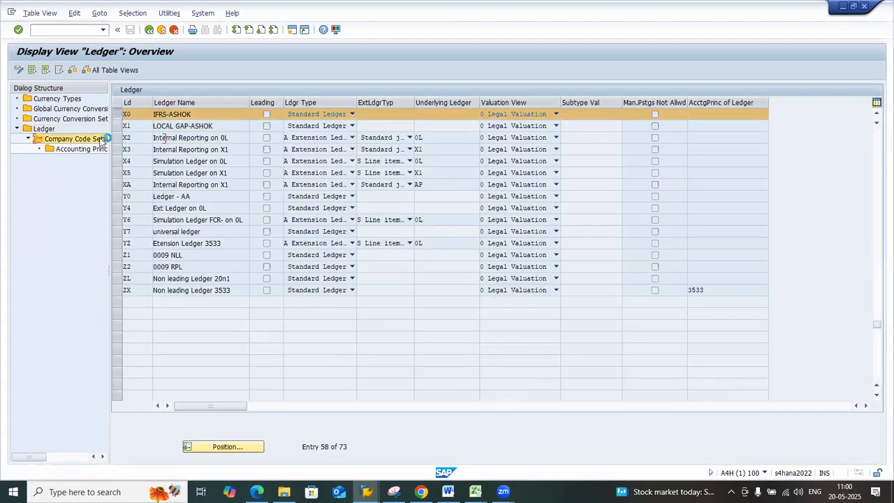
click(184, 251)
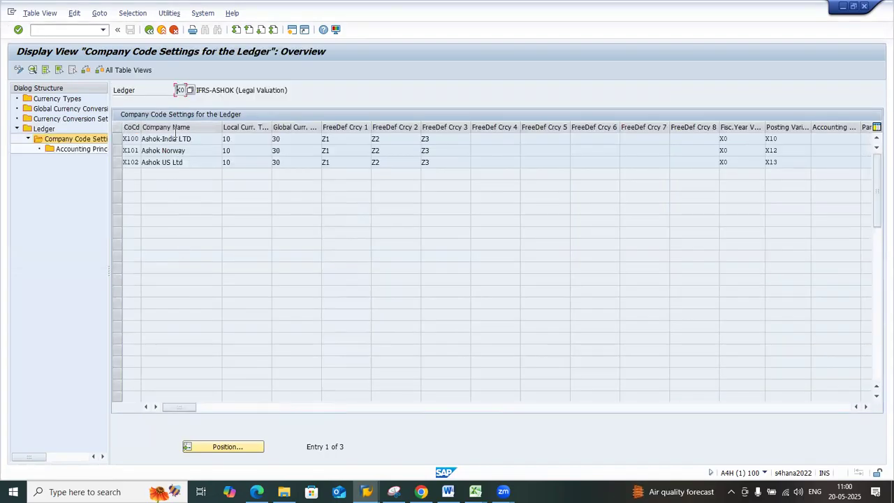
Go back to the ledger list, display the company code settings for ledger X1 and dismiss the consistency check messages
click(149, 30)
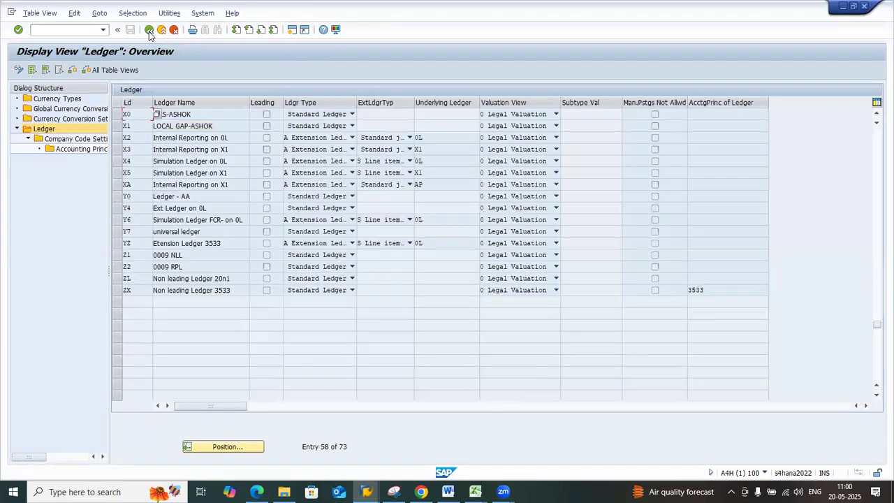
click(118, 126)
double_click(105, 139)
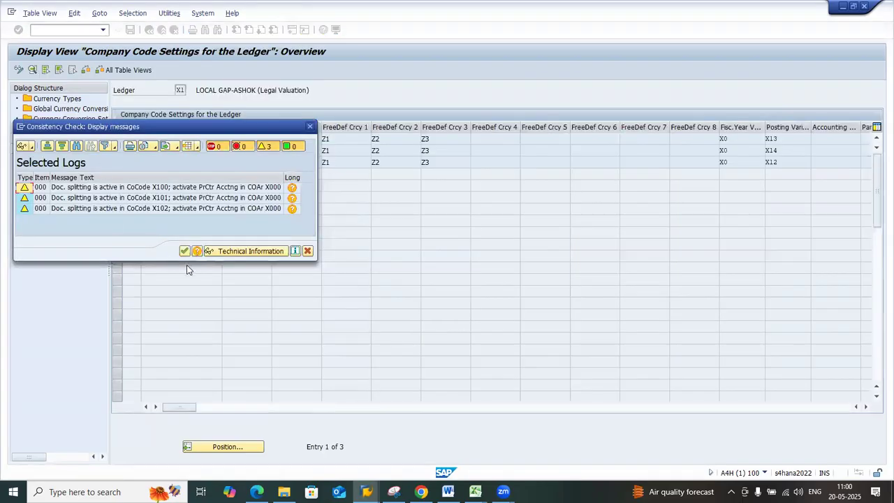
click(185, 250)
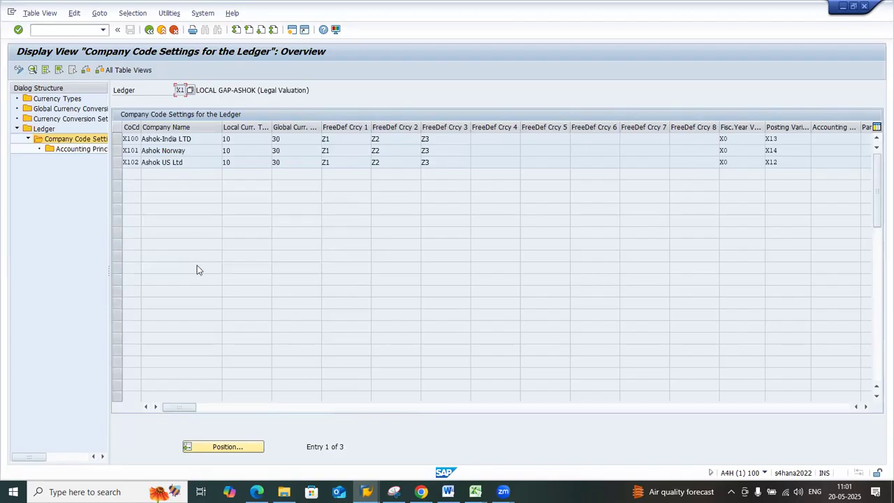
Switch to the Ledger Design sheet in Excel, review the planned posting period variants for X0 and X1, and return to SAP
click(475, 492)
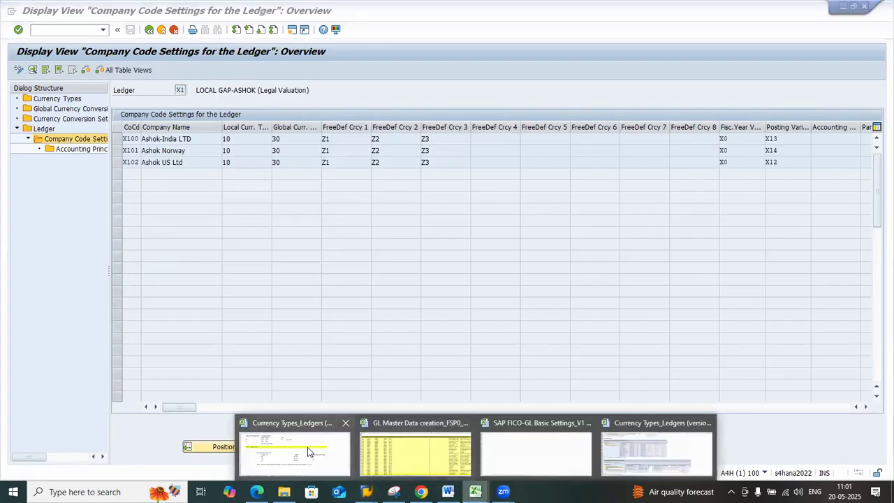
click(307, 447)
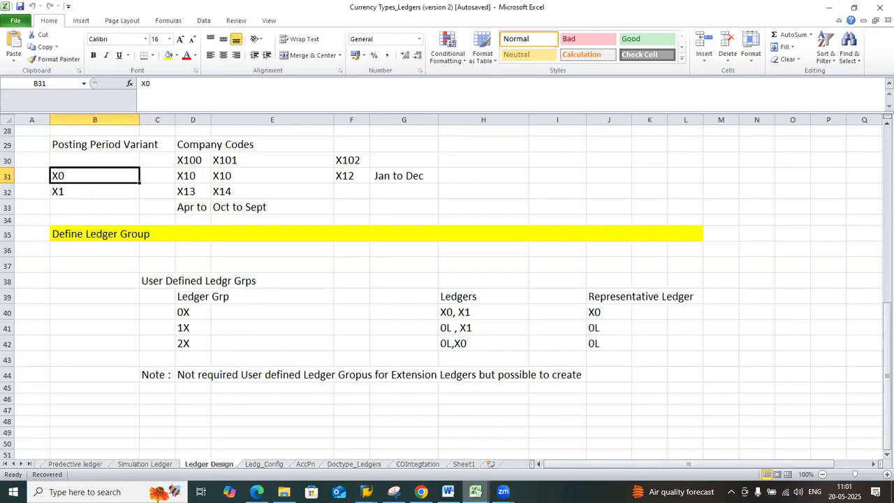
click(359, 448)
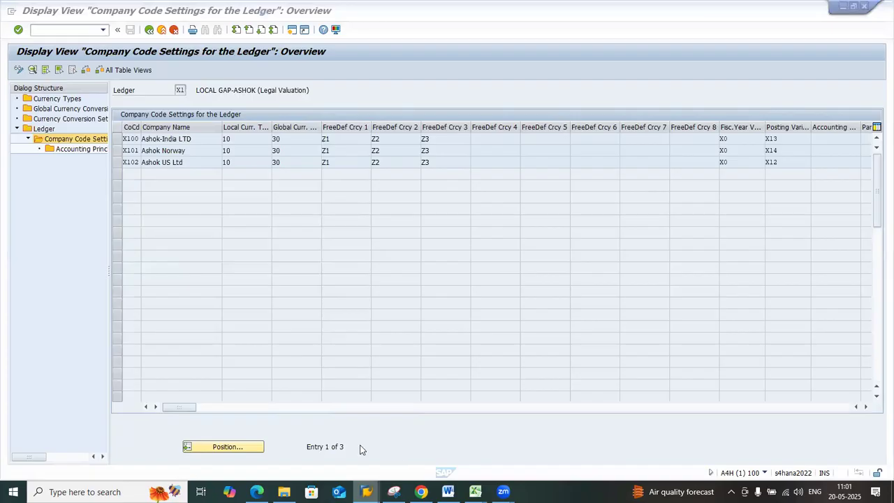
Open the company code settings for ledger X0 from the ledger list, dismiss the consistency messages and switch to change mode
click(149, 29)
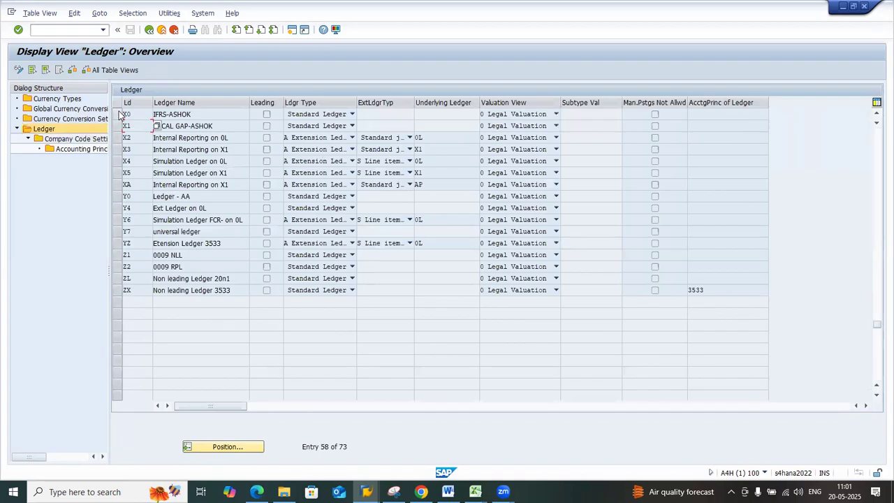
click(117, 114)
double_click(100, 139)
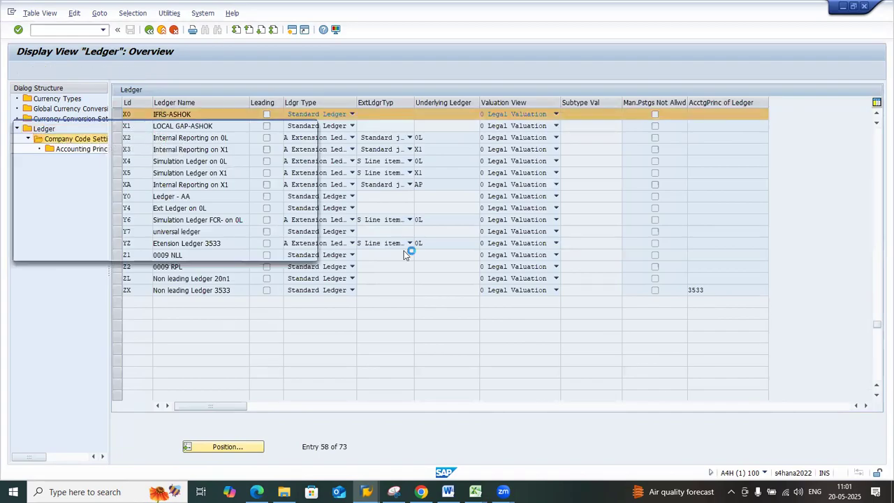
click(185, 252)
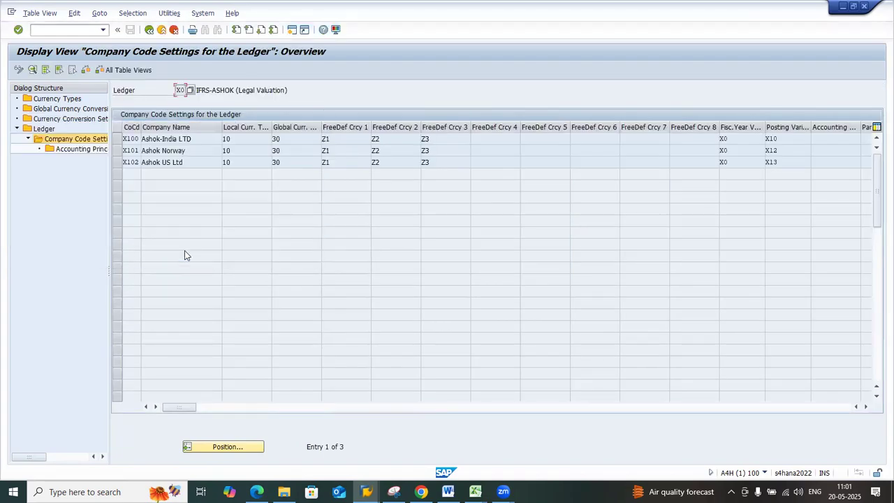
click(782, 150)
click(19, 70)
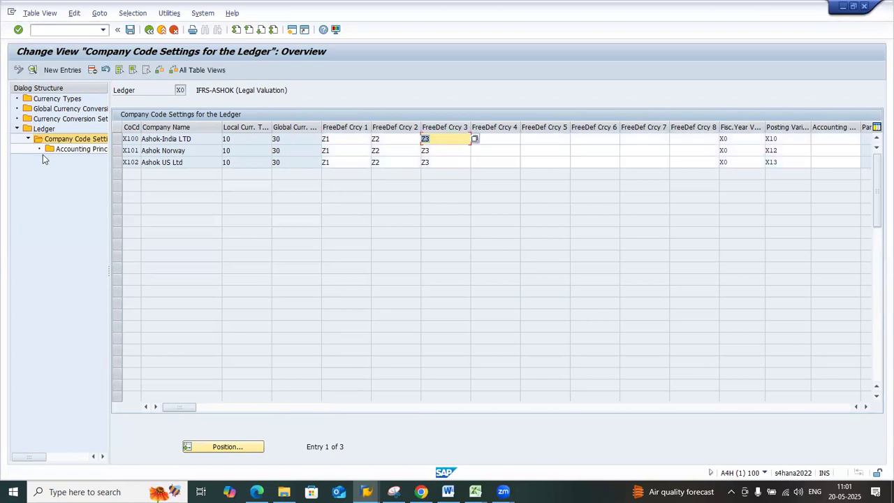
Set the posting period variant to X11 for company code X101 and to X12 for company code X102 in ledger X0
click(787, 152)
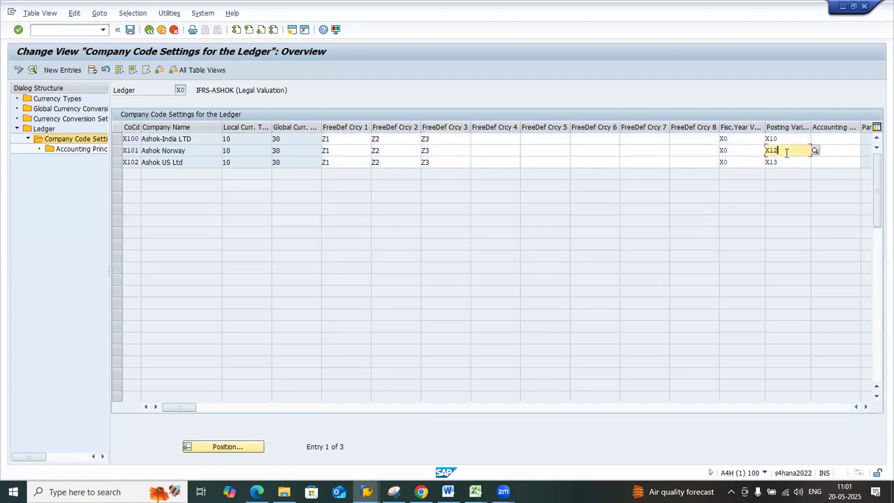
key(BackSpace)
text(1)
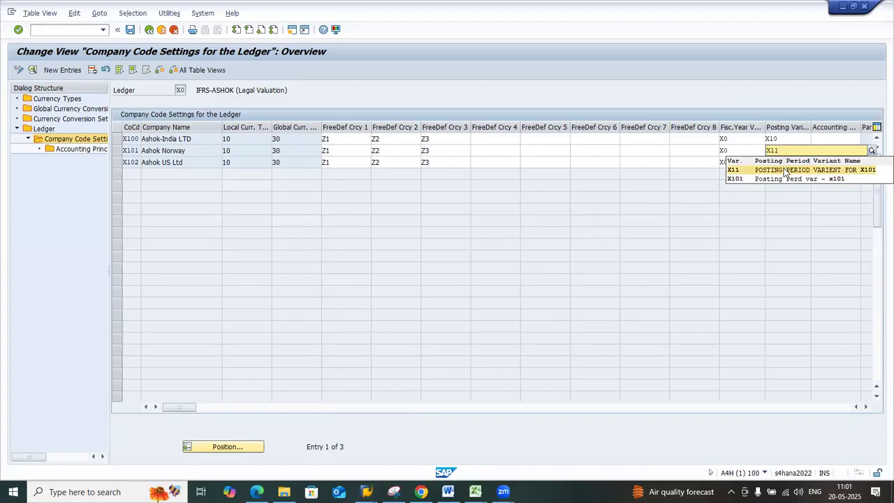
click(785, 170)
click(784, 164)
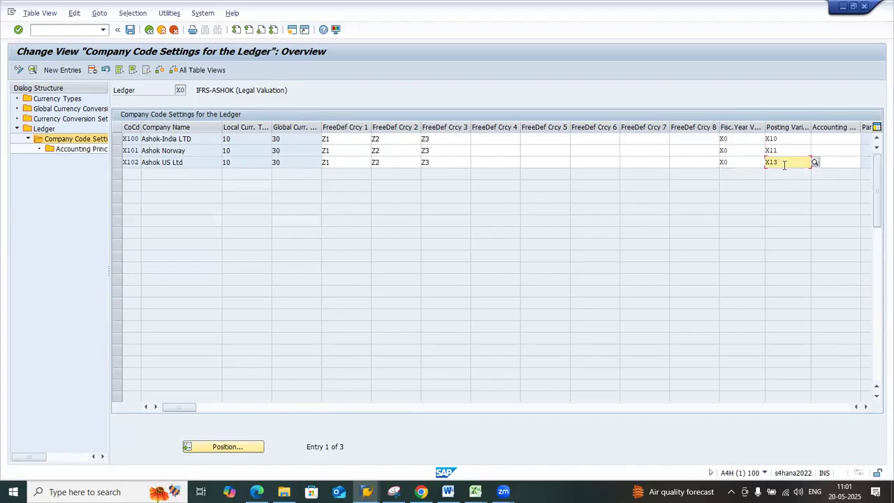
key(BackSpace)
text(2)
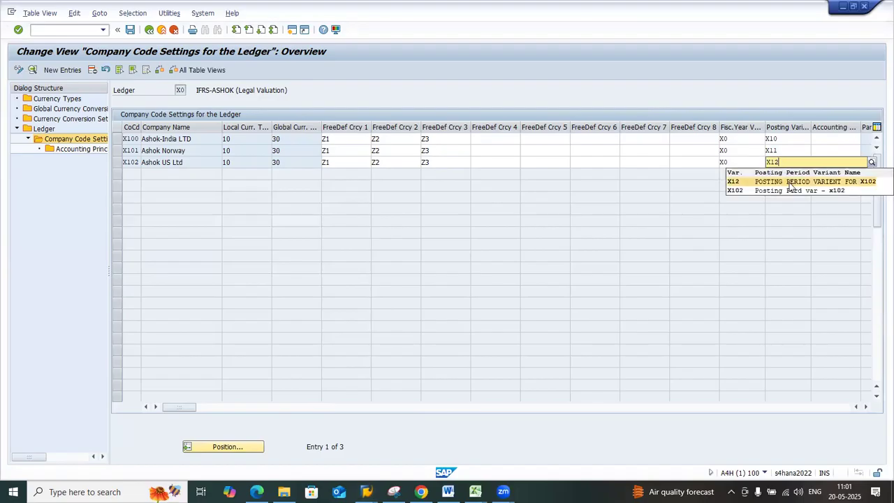
click(791, 183)
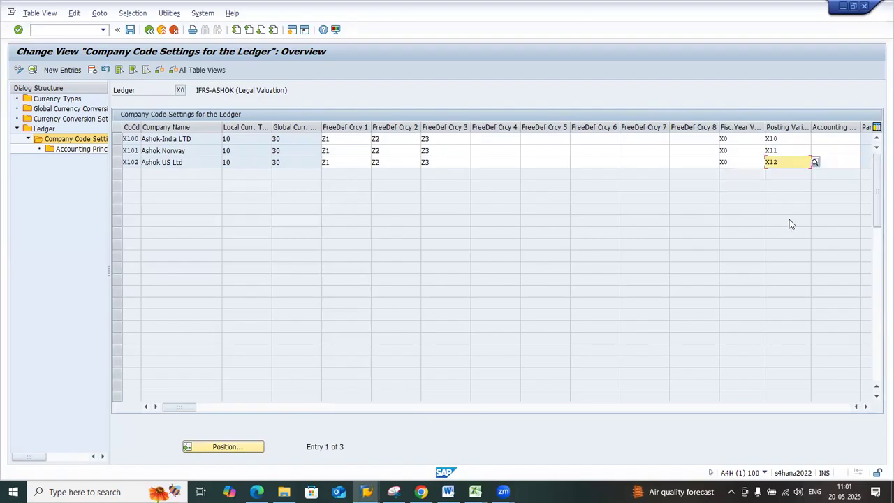
Save the ledger X0 company code settings, accepting the consistency check messages and the proposed customizing request
click(130, 29)
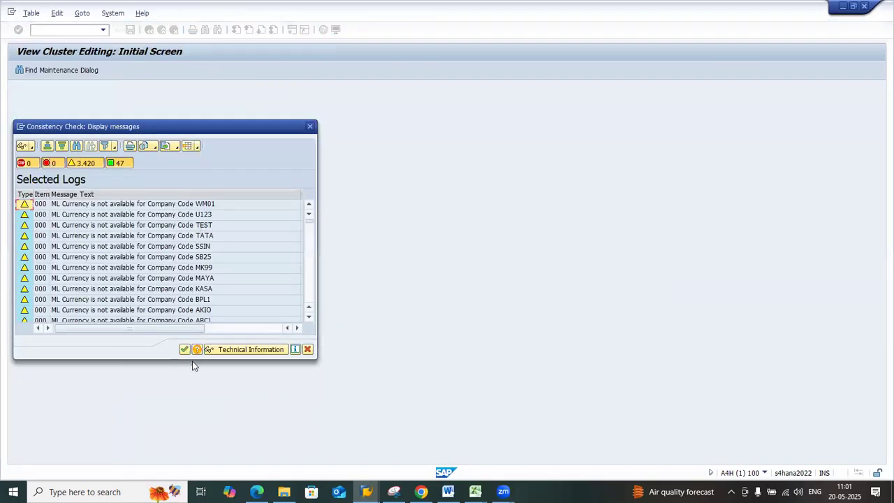
click(184, 349)
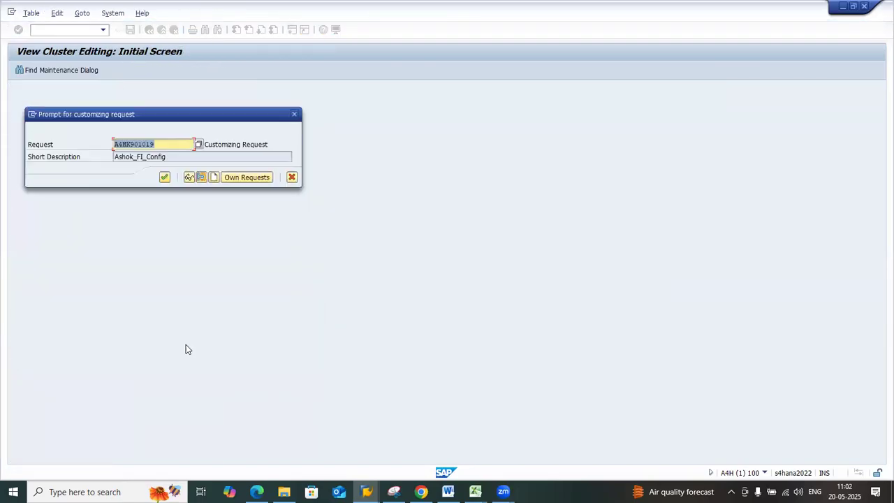
click(165, 178)
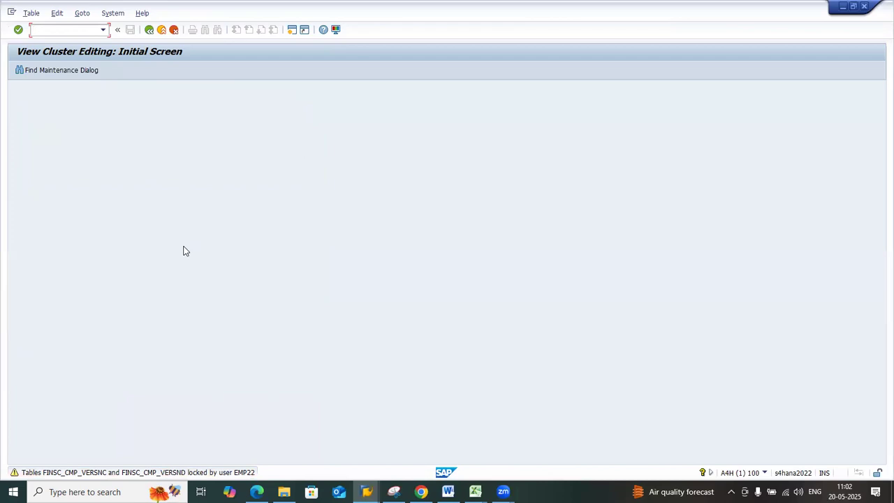
key(Return)
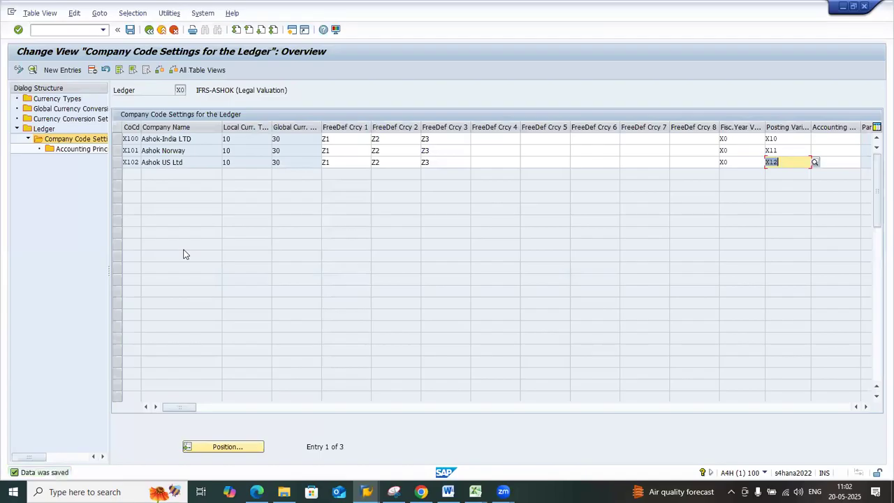
Return to the ledger list, position it at X0, and reopen that ledger's company code settings to check the saved variants
click(152, 33)
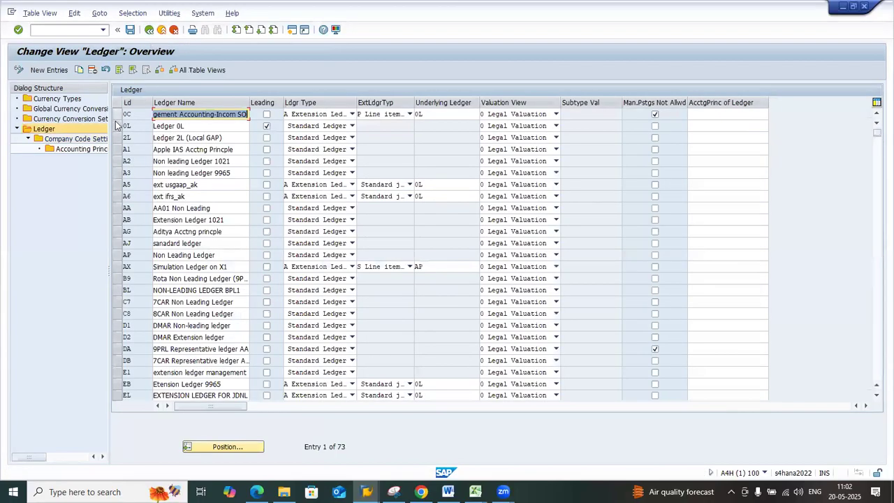
click(233, 447)
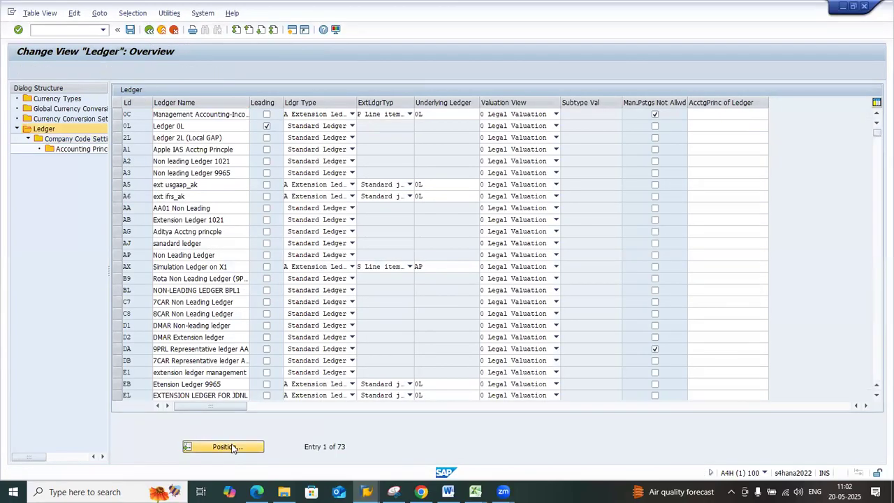
text(X0)
key(Return)
click(118, 114)
double_click(81, 139)
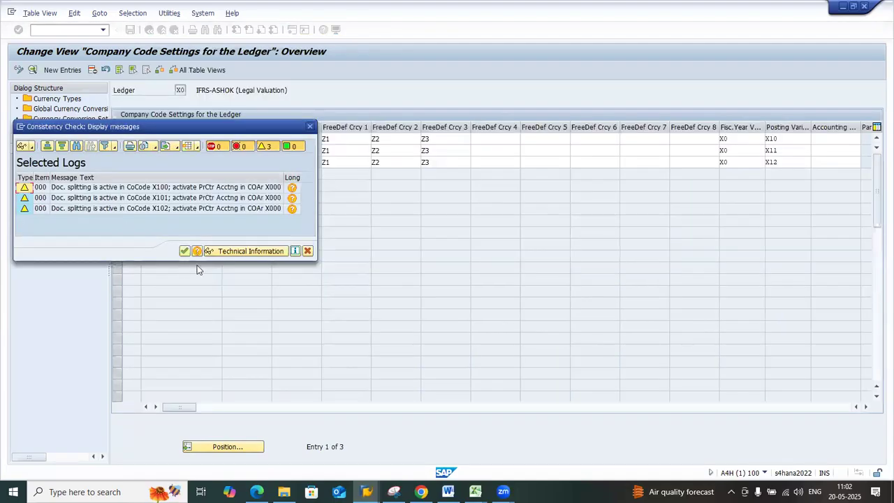
click(185, 251)
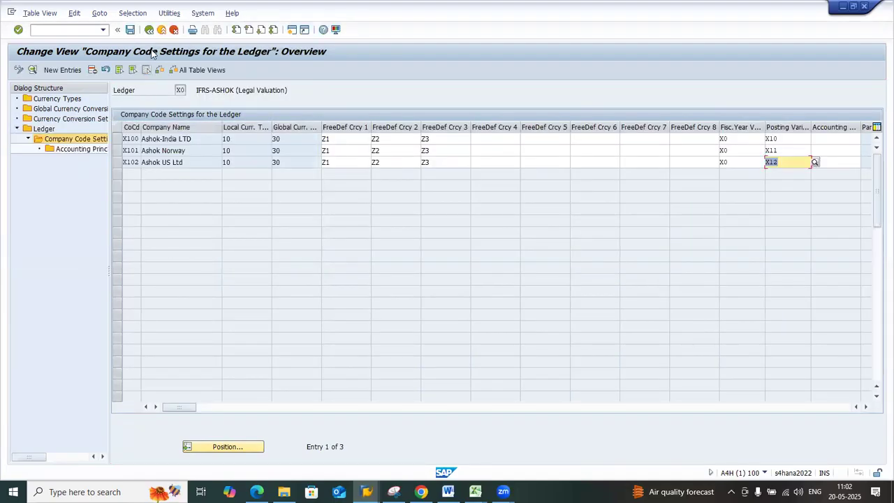
Go back to the ledger list, open the company code settings for ledger X1 and dismiss the consistency check messages
click(148, 29)
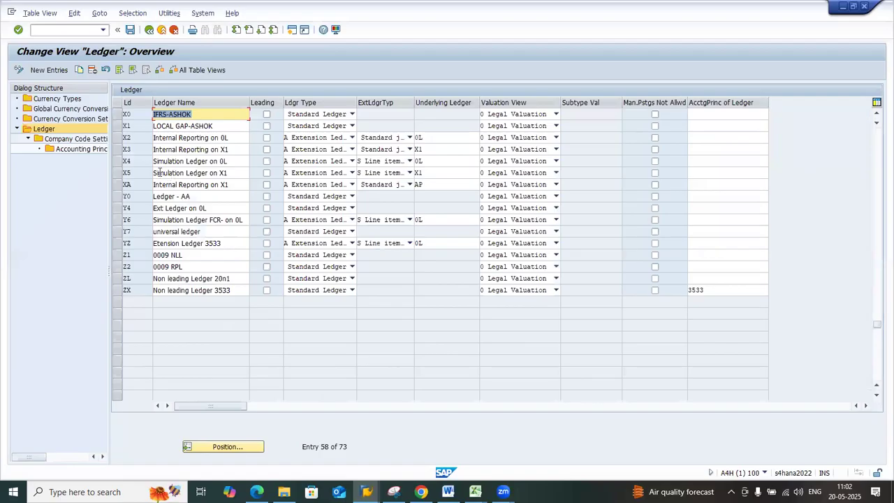
click(117, 126)
click(94, 141)
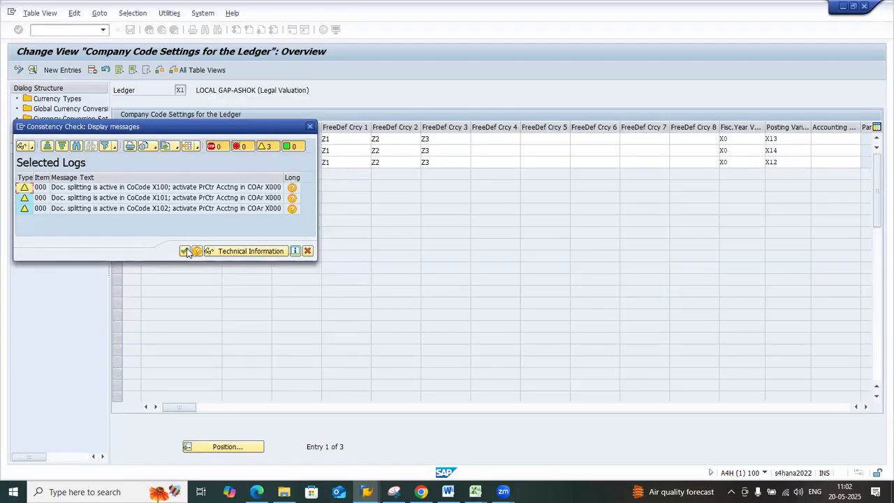
click(184, 250)
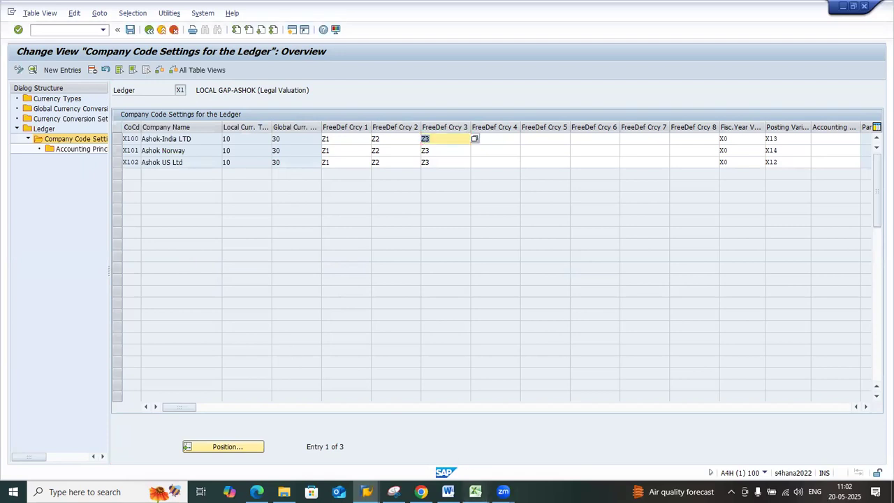
Compare ledger X1's posting period variants with the Ledger Design sheet in Excel and return to the SAP company code settings
mouse_move(475, 492)
click(293, 450)
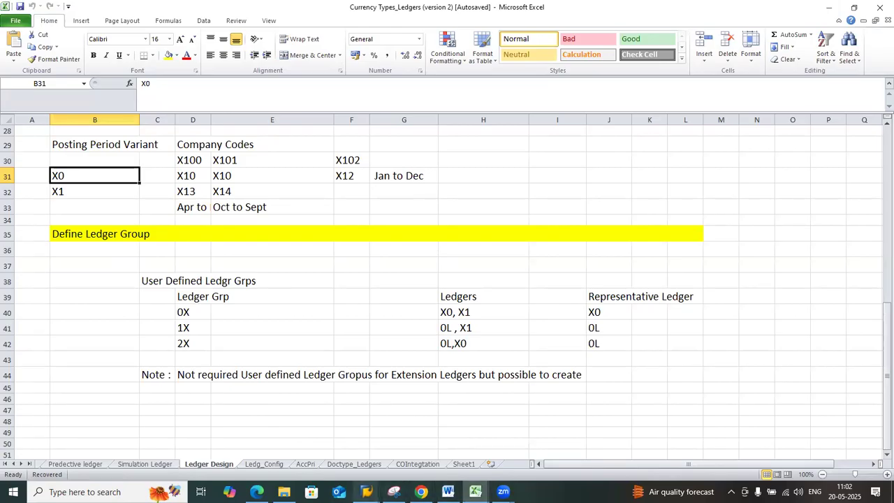
mouse_move(367, 492)
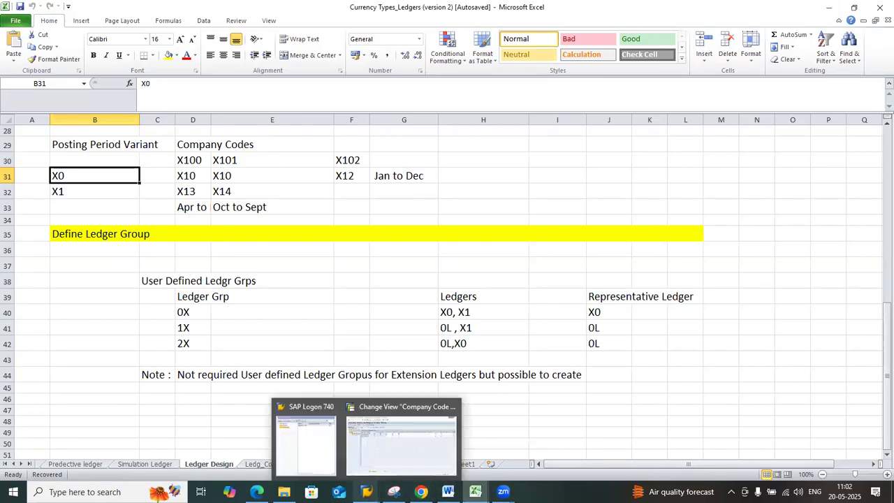
click(406, 438)
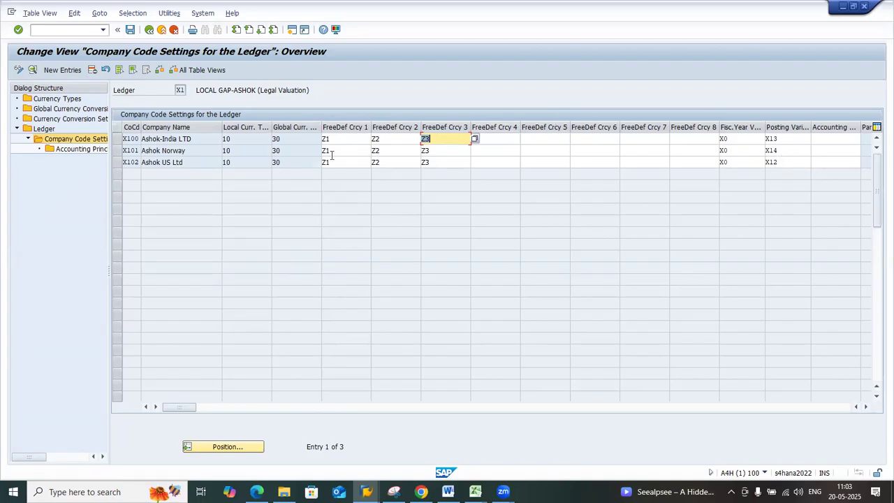
Save the ledger X1 company code settings, accept the consistency check messages and exit to the SAP Easy Access screen
click(130, 30)
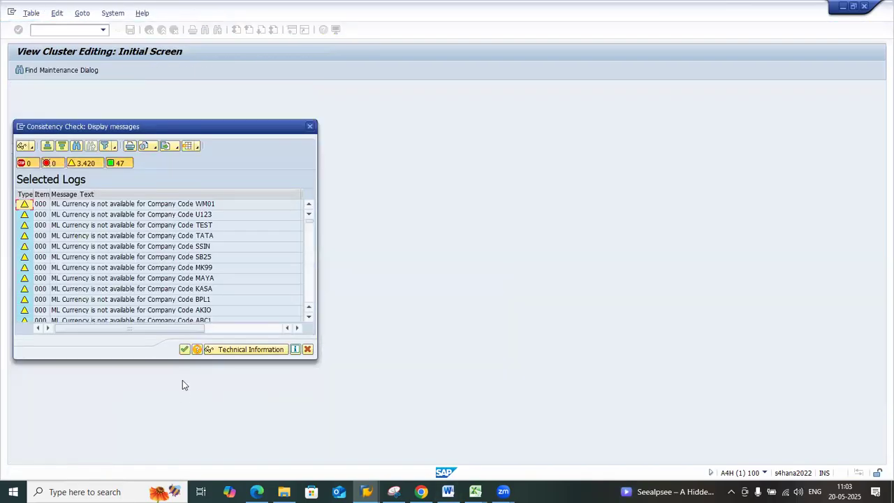
click(184, 350)
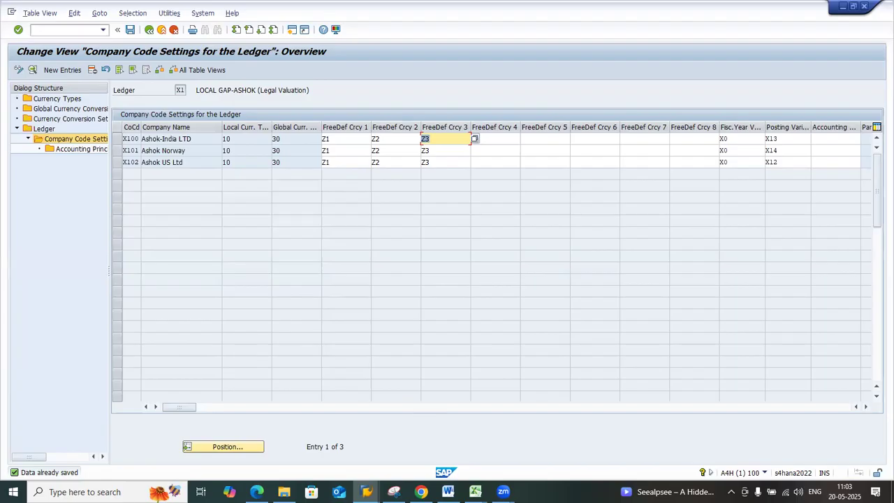
mouse_move(338, 480)
click(150, 31)
click(150, 31)
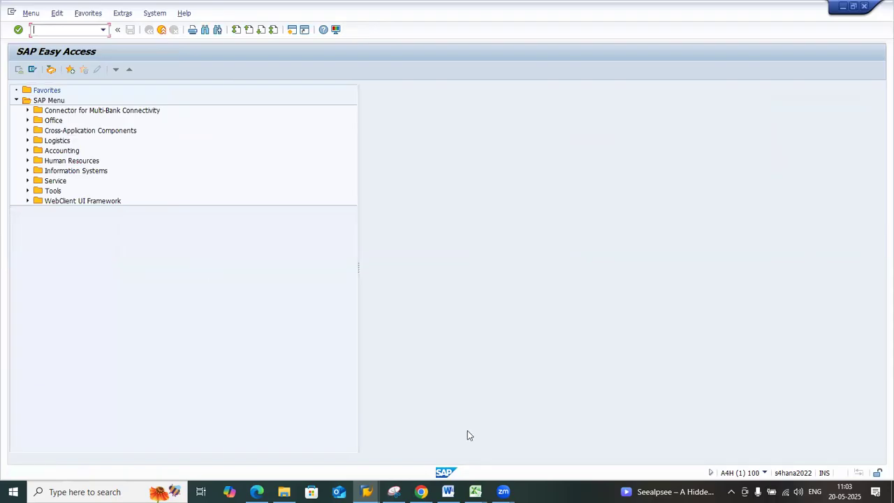
Switch to the Excel ledger design and examine the user-defined ledger groups 0X, 1X and 2X with their ledgers and representative ledgers
click(475, 492)
click(318, 439)
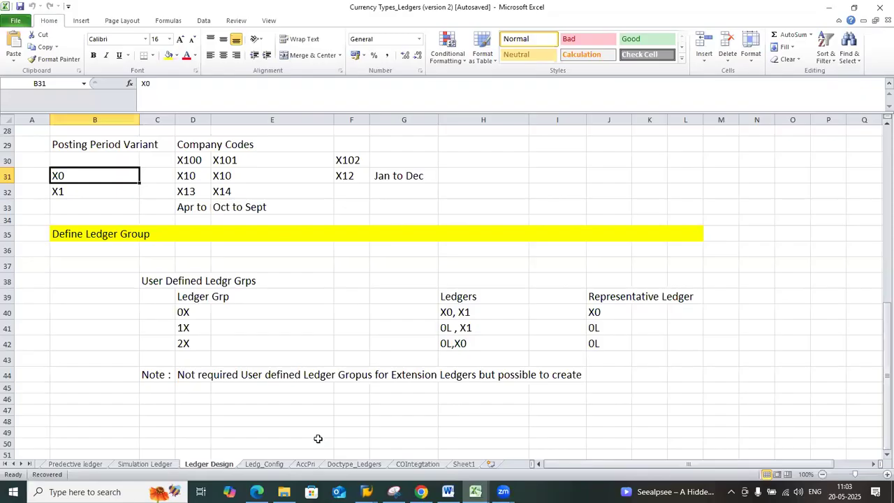
click(78, 234)
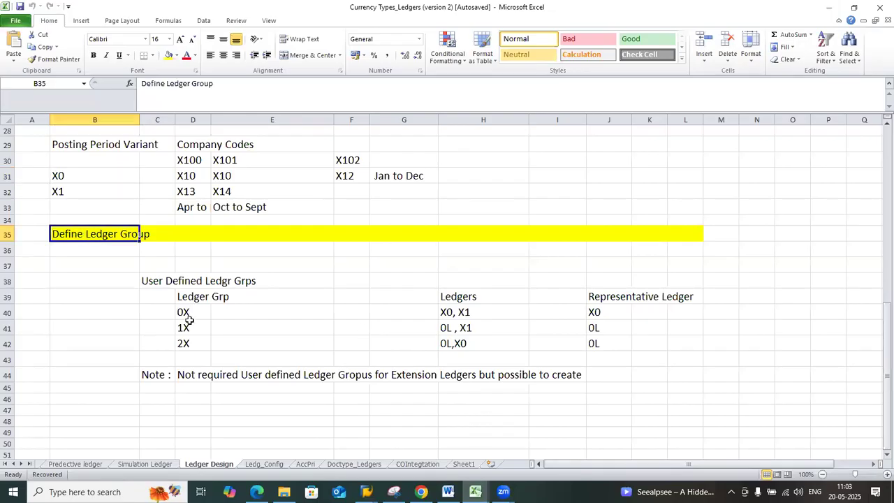
drag(186, 312, 190, 341)
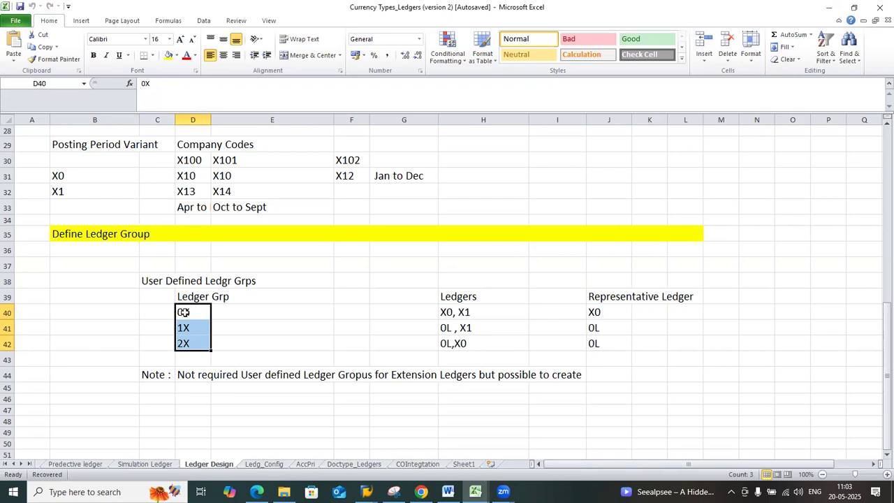
click(450, 314)
click(452, 327)
click(455, 344)
click(465, 313)
click(464, 327)
click(462, 343)
click(607, 312)
click(607, 328)
click(607, 359)
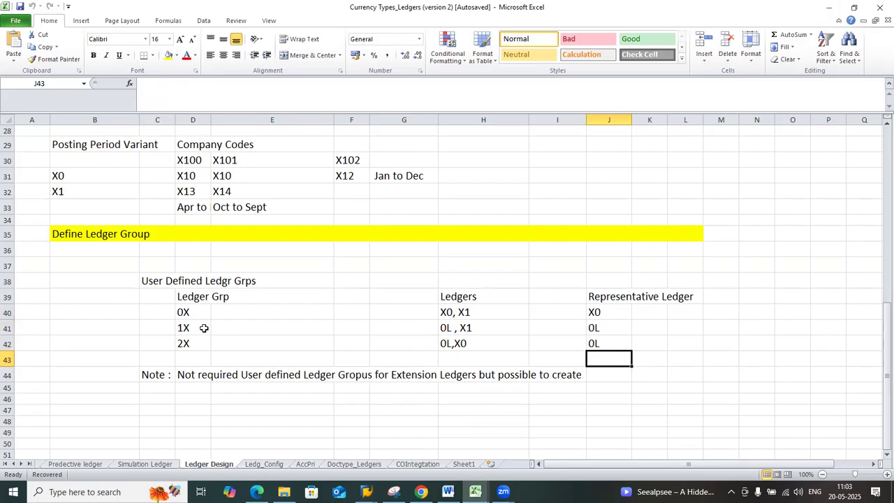
Copy the extension ledger codes X2, X3, OC, OE, X4 and X5 from D14:D19 to the blank area starting at D49
scroll(204, 328, down, 2)
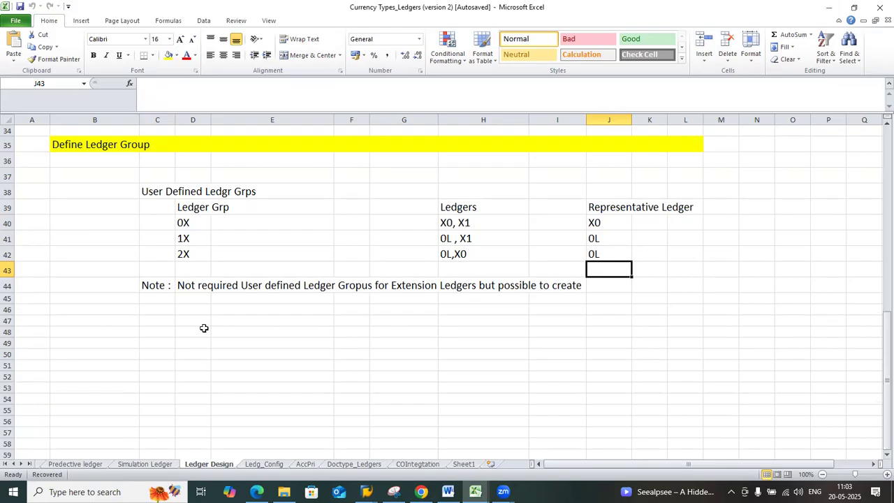
scroll(204, 328, up, 11)
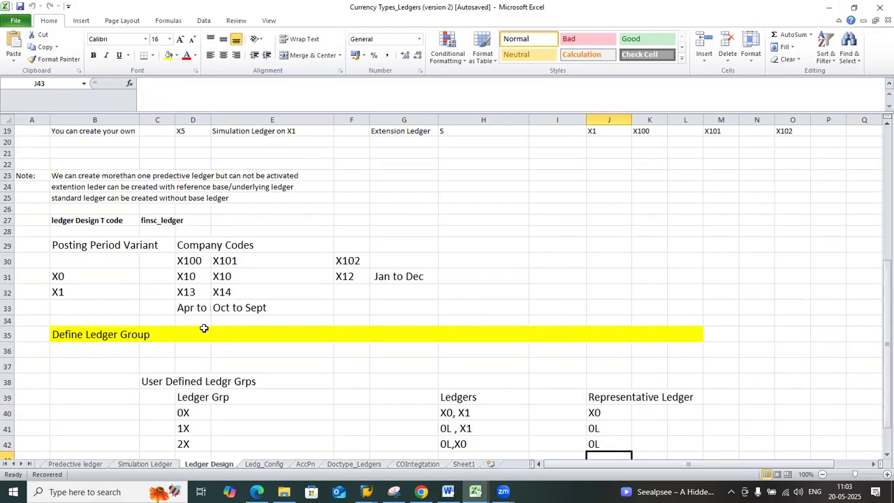
drag(186, 279, 189, 330)
key(ctrl+c)
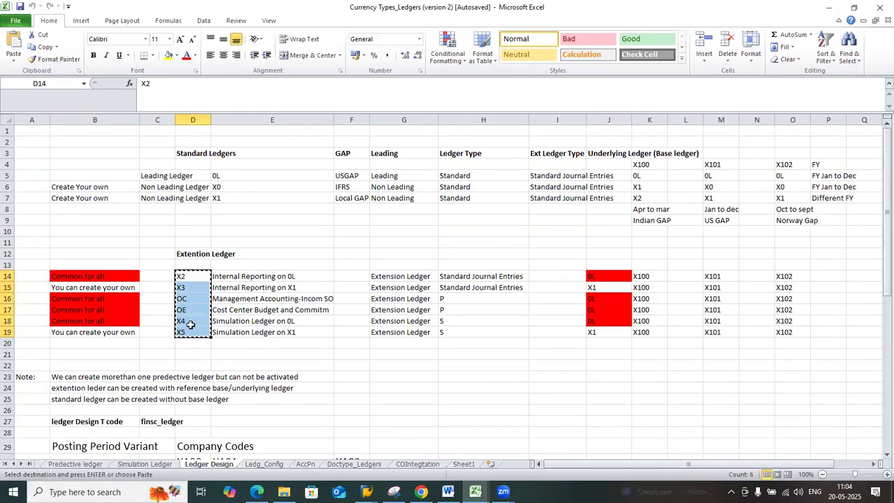
scroll(193, 315, down, 12)
click(199, 304)
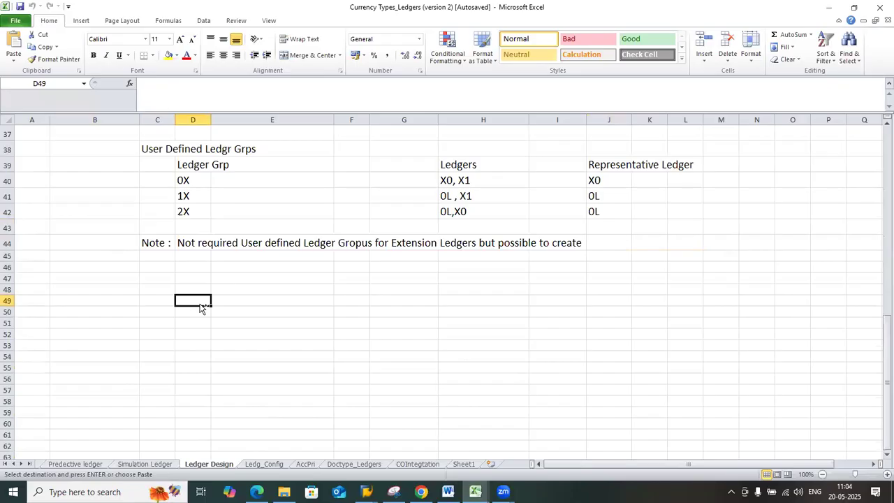
key(ctrl+v)
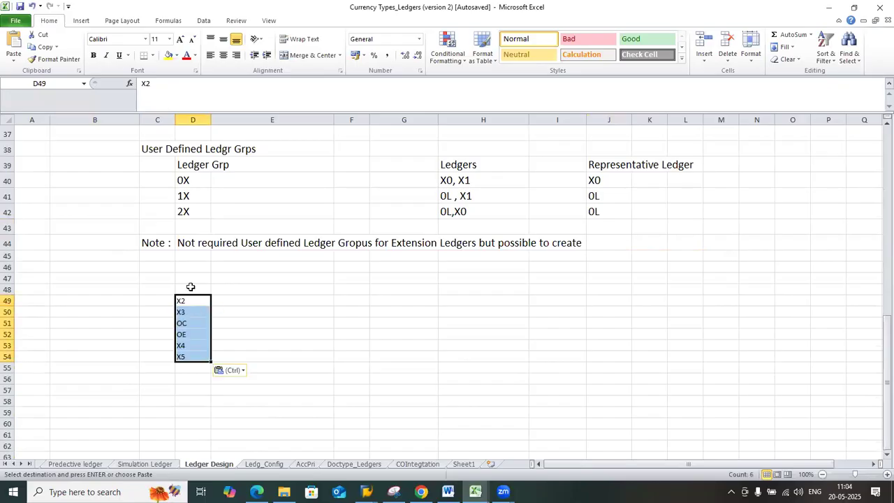
Examine the copied extension ledgers, considering X2 and X3 separately from OC, OE, X4 and X5, and relate them to the Ledger Grp column
click(191, 287)
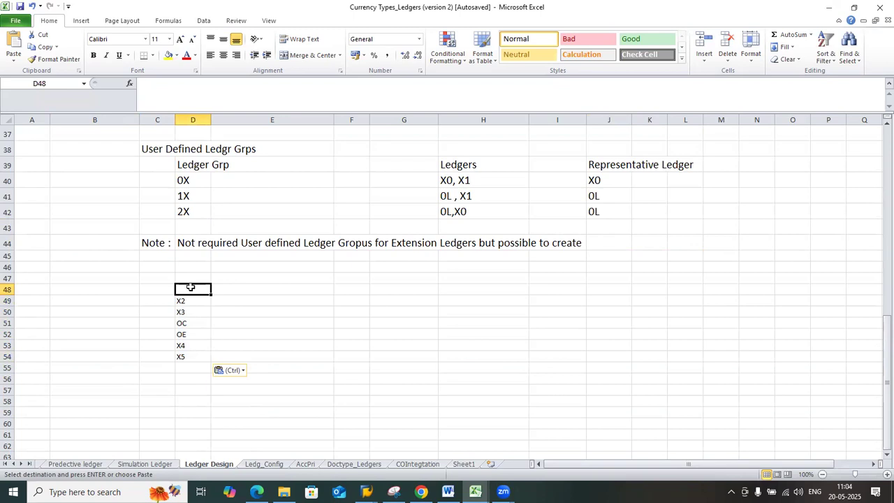
drag(184, 302, 188, 349)
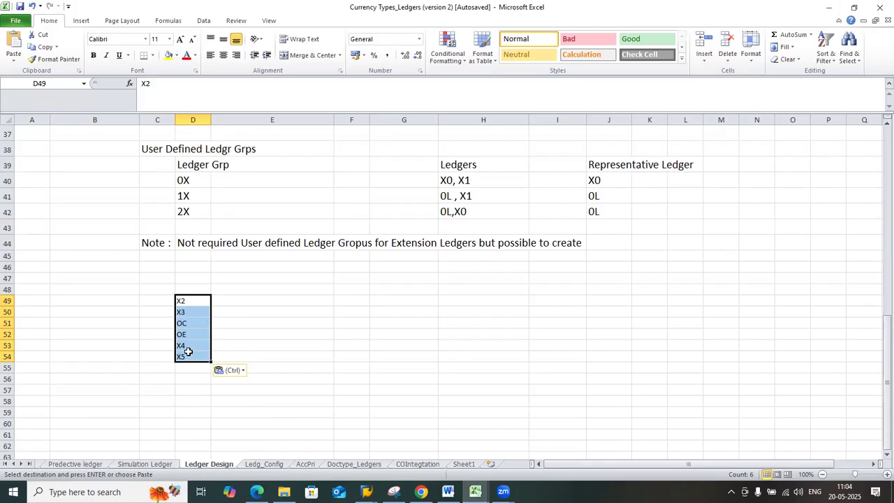
click(263, 289)
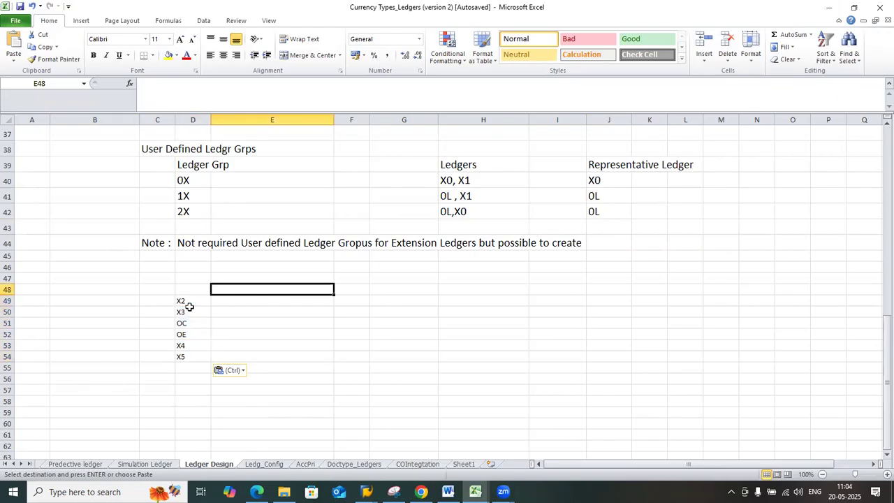
drag(187, 302, 198, 320)
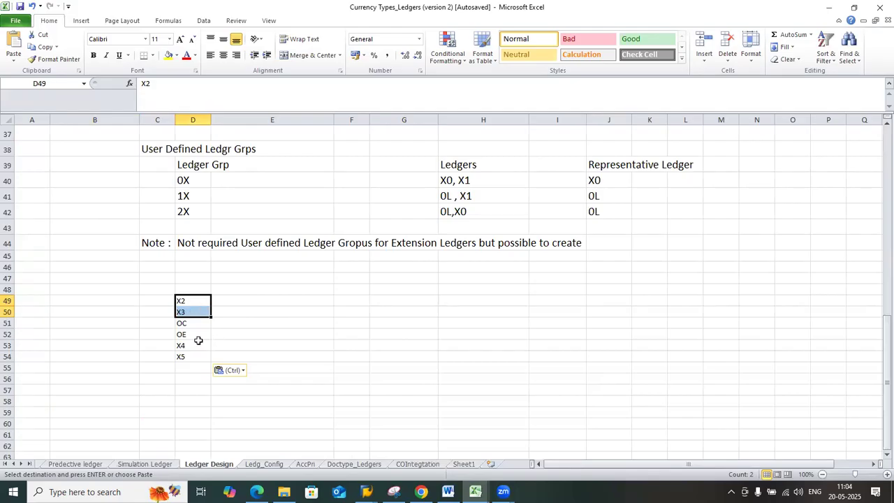
drag(187, 325, 190, 356)
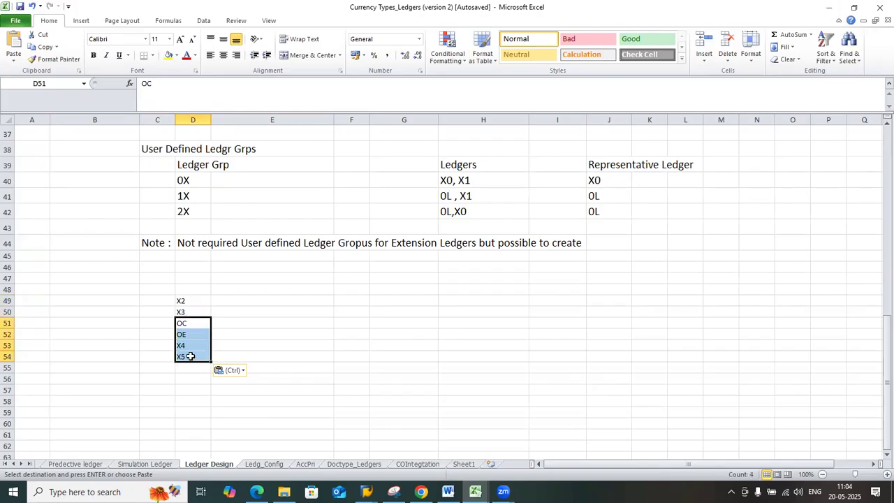
drag(184, 300, 188, 312)
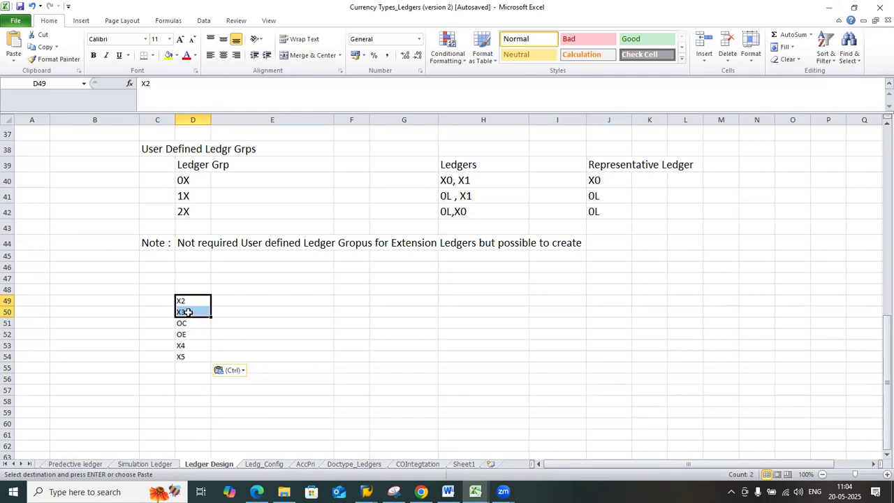
drag(184, 300, 185, 355)
drag(189, 302, 193, 312)
click(196, 164)
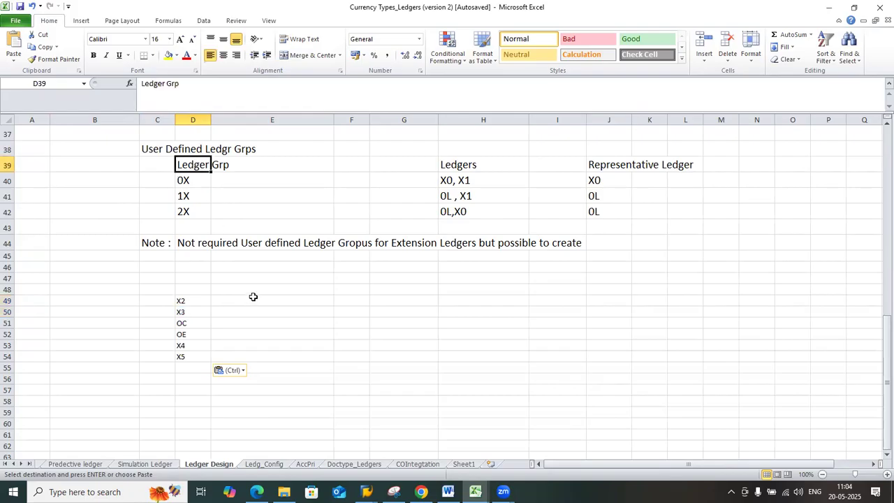
Copy ledger group 0X from the user-defined groups table into E48 as a column heading
click(195, 180)
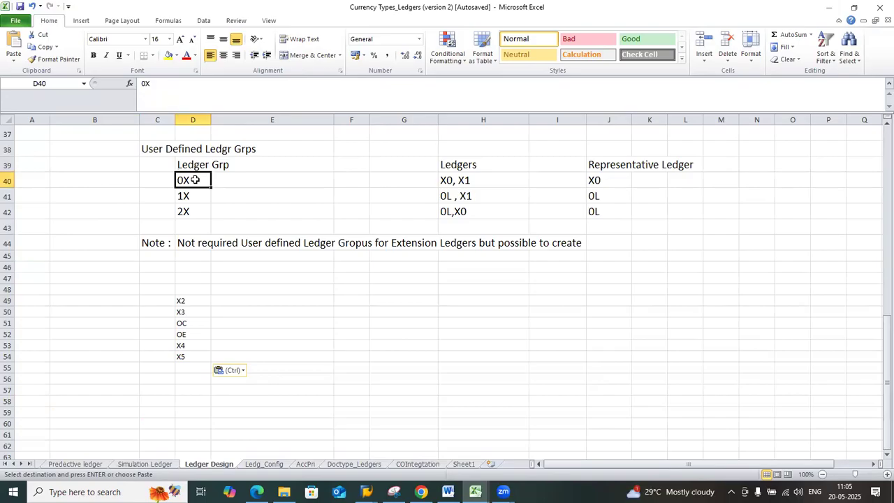
key(ctrl+c)
click(269, 289)
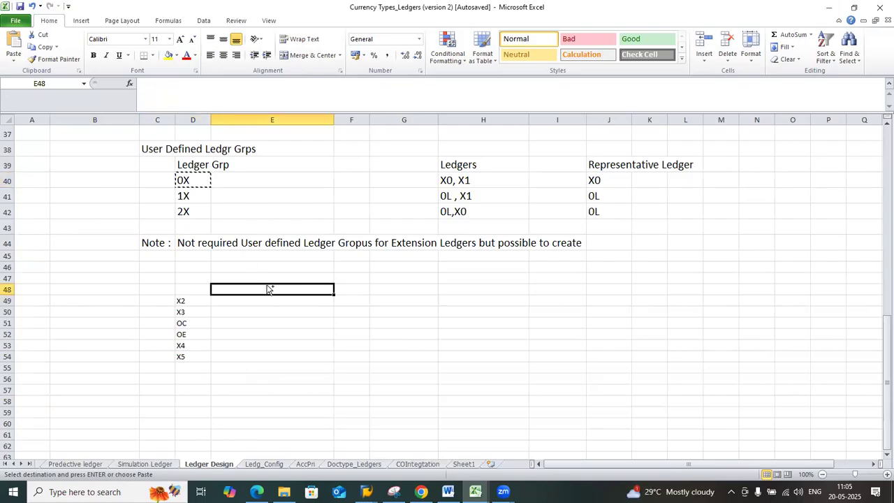
key(ctrl+v)
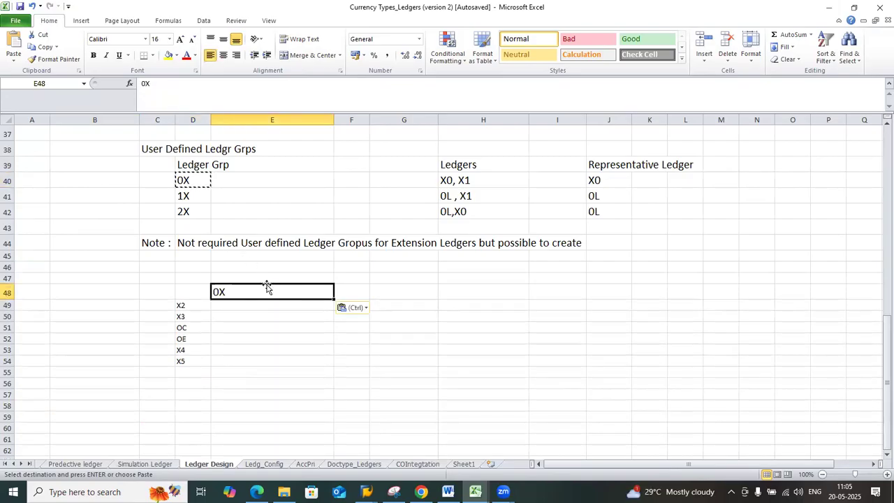
Copy extension ledgers X2 and X3 into E49:E50 beneath the 0X heading and review that grouping
drag(180, 306, 182, 311)
key(ctrl+c)
click(228, 306)
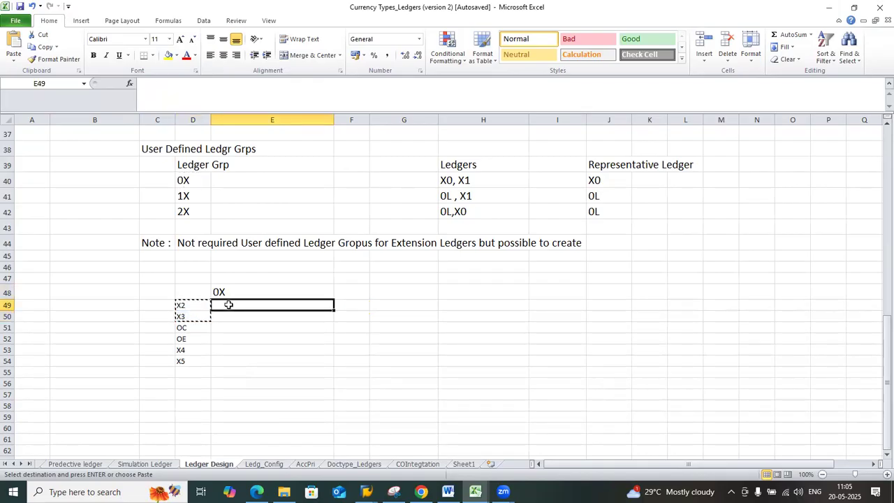
key(ctrl+v)
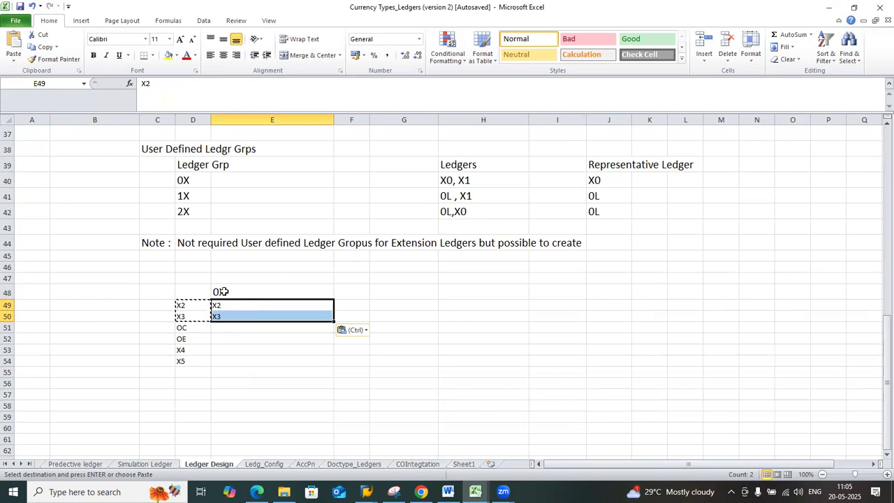
click(220, 292)
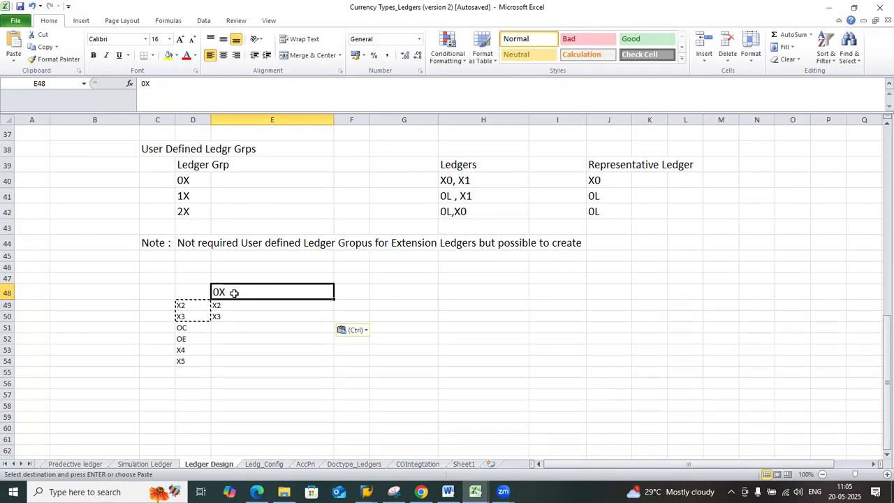
drag(236, 305, 234, 314)
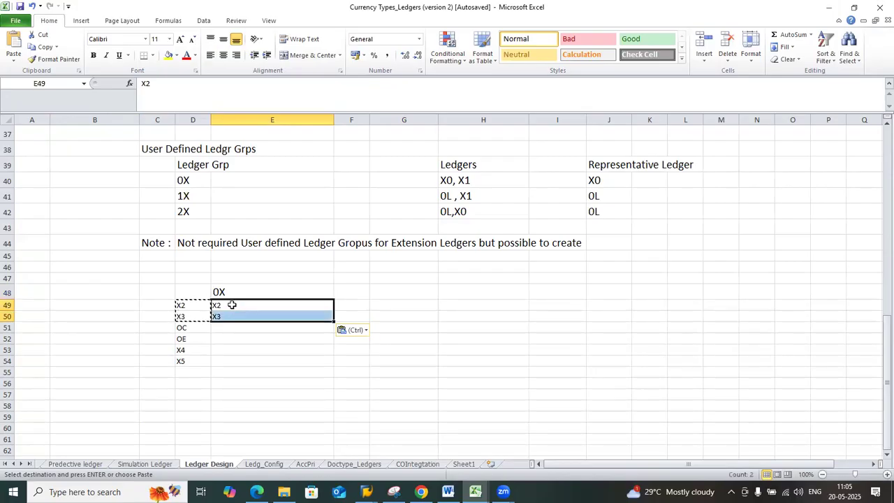
click(229, 291)
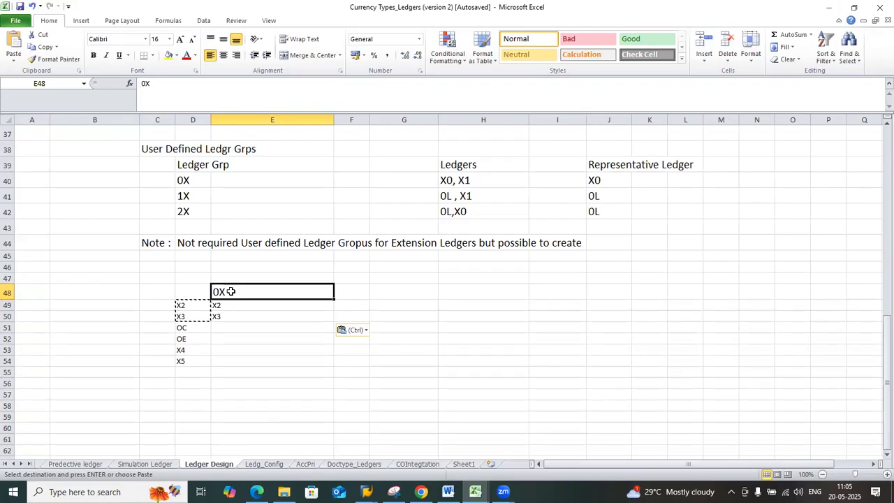
drag(230, 305, 230, 317)
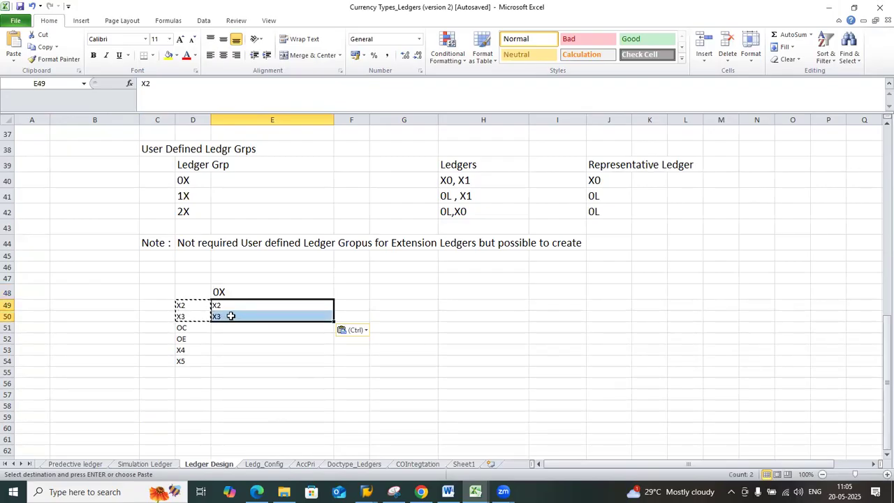
click(229, 292)
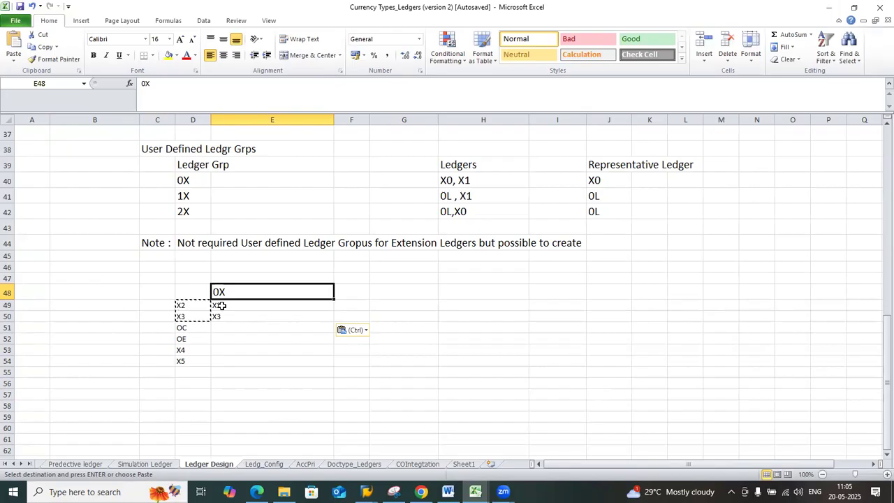
Copy ledger group 1X from the user-defined groups table into F48 as the second column heading
click(192, 201)
key(ctrl+c)
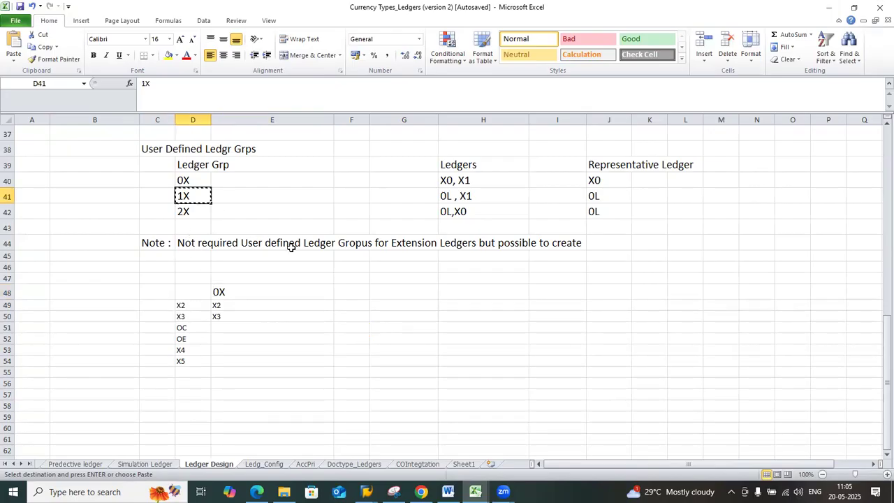
click(348, 296)
key(ctrl+v)
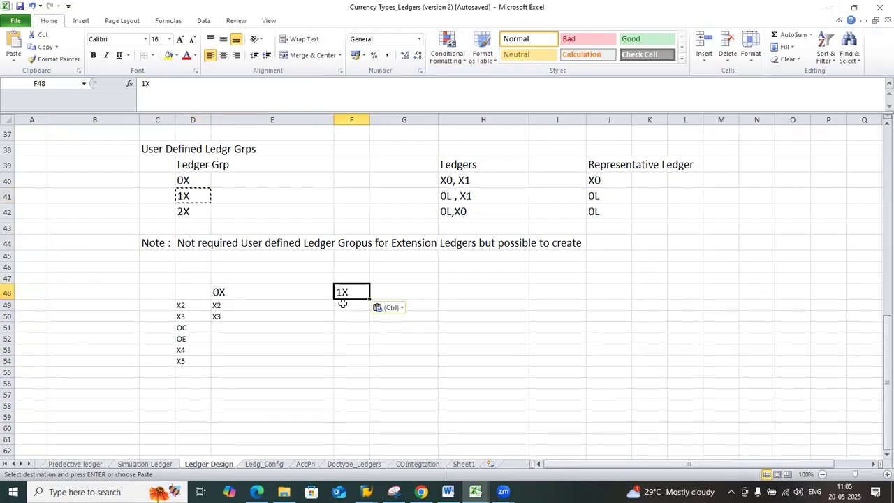
Copy extension ledgers OC and OE into F49:F50 beneath the 1X heading and review that grouping against the Ledger Grp column
click(184, 328)
key(shift+Down)
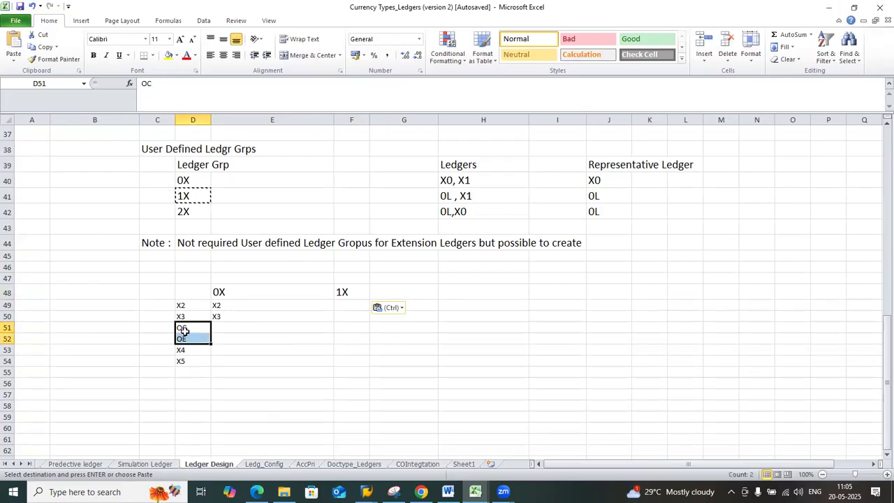
key(ctrl+c)
click(339, 306)
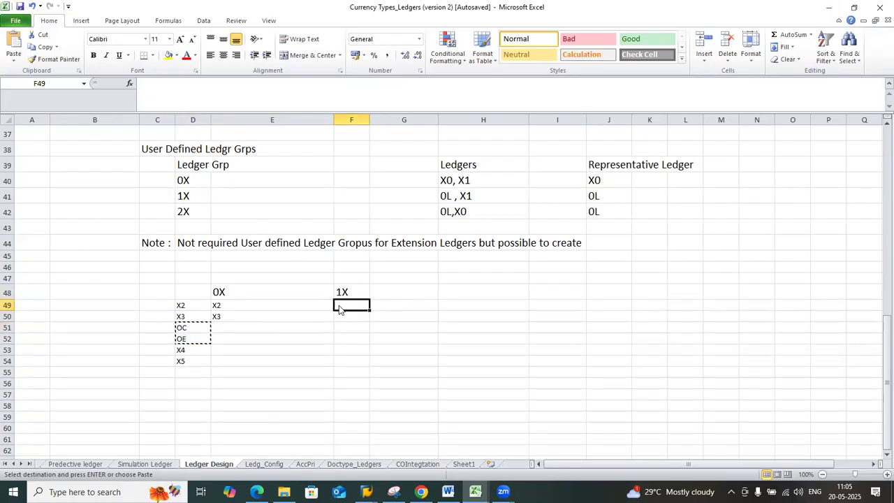
key(ctrl+v)
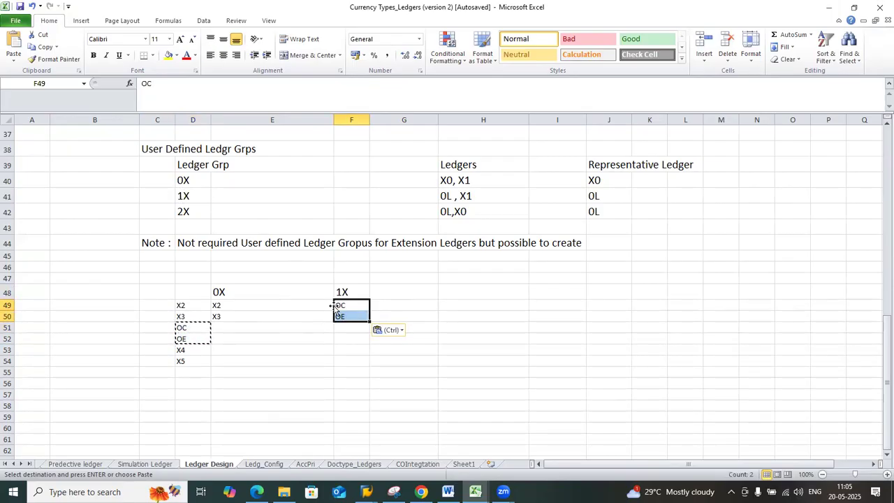
click(343, 293)
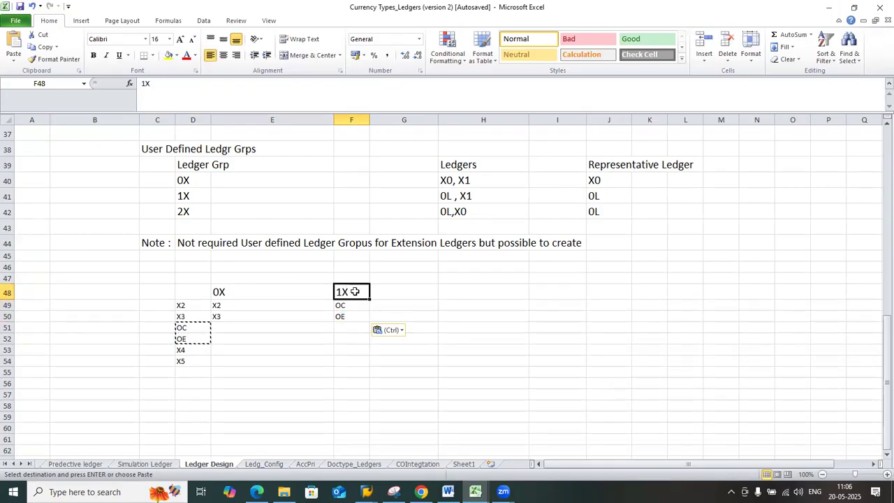
drag(352, 306, 352, 318)
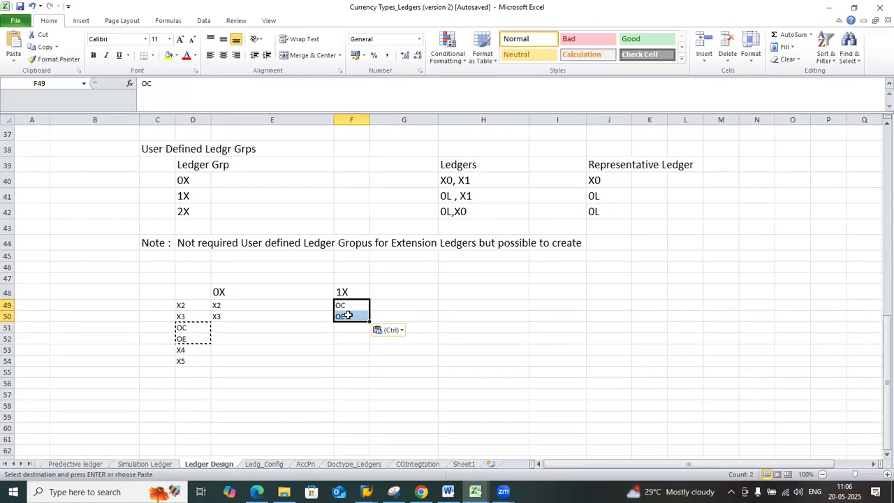
click(348, 316)
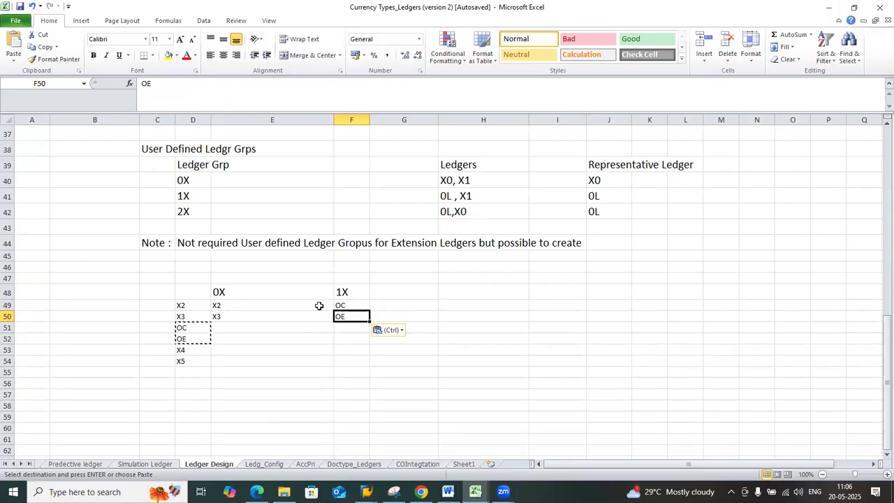
click(195, 167)
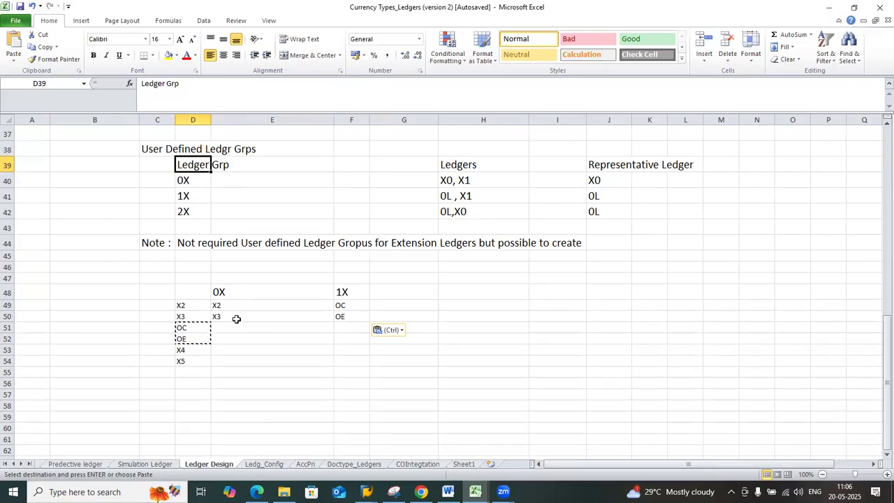
Clear the example extension ledger groupings from D48:F53 and the remaining X5 entry in D54
drag(187, 289, 345, 350)
key(Delete)
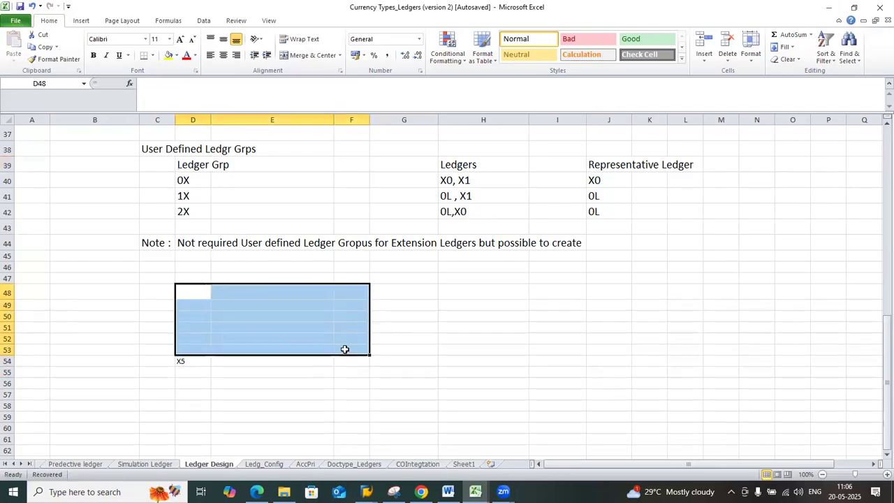
click(193, 362)
key(Delete)
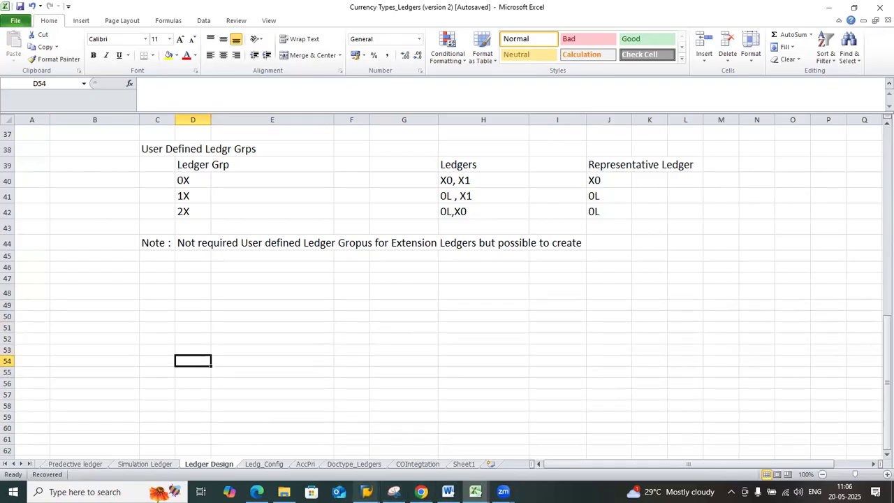
Switch to SAP Easy Access, run transaction spro and display the SAP Reference IMG
click(366, 492)
click(387, 456)
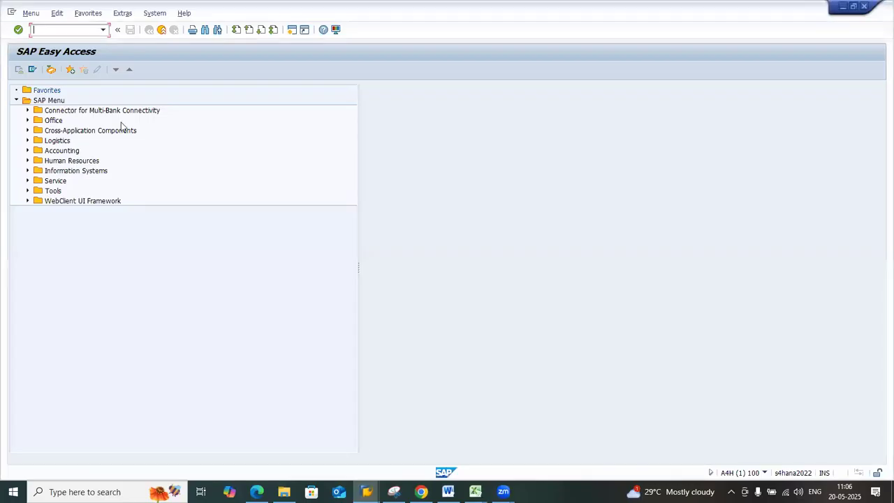
click(104, 30)
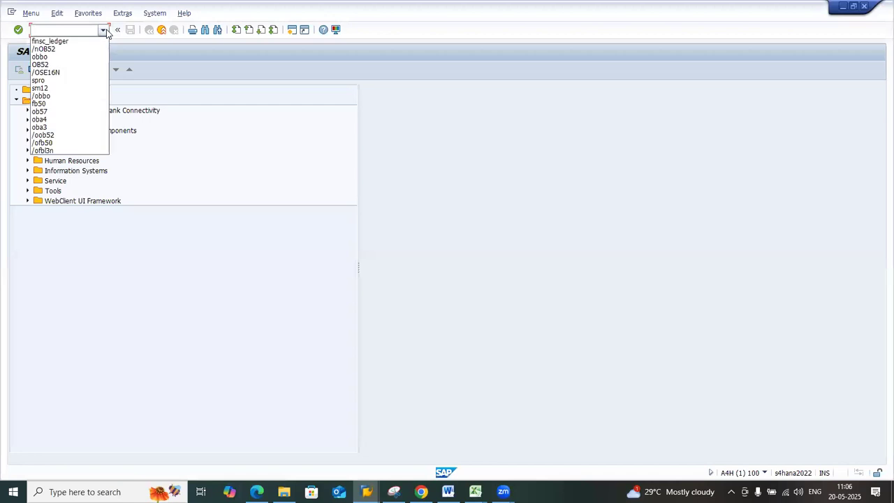
click(58, 81)
key(Return)
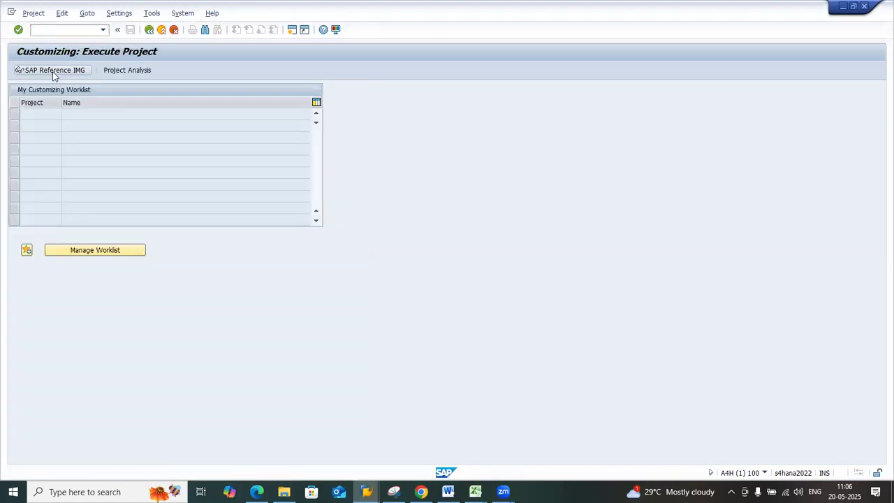
click(56, 74)
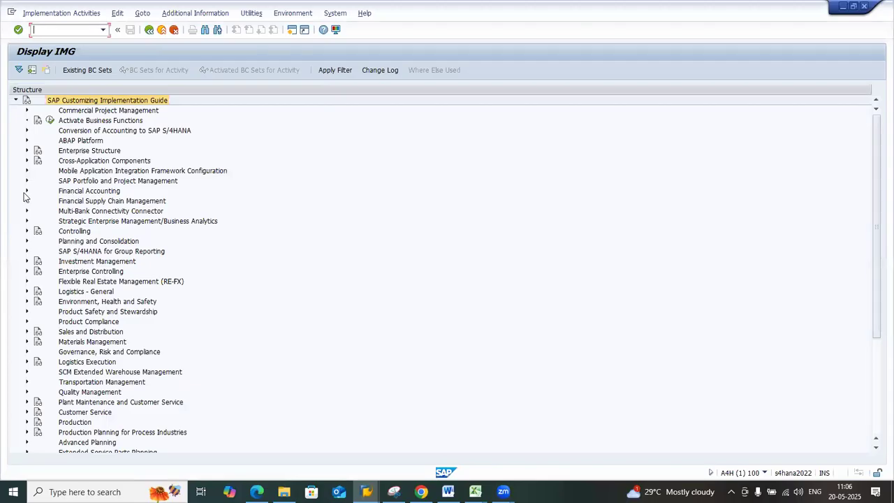
Open the Define Ledger Group activity under Financial Accounting Global Settings, Ledgers, Ledger
click(26, 191)
click(38, 201)
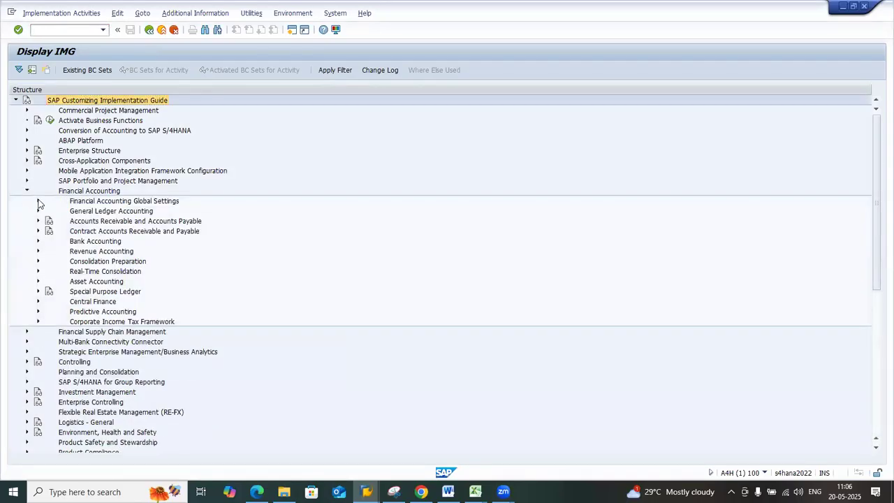
click(49, 221)
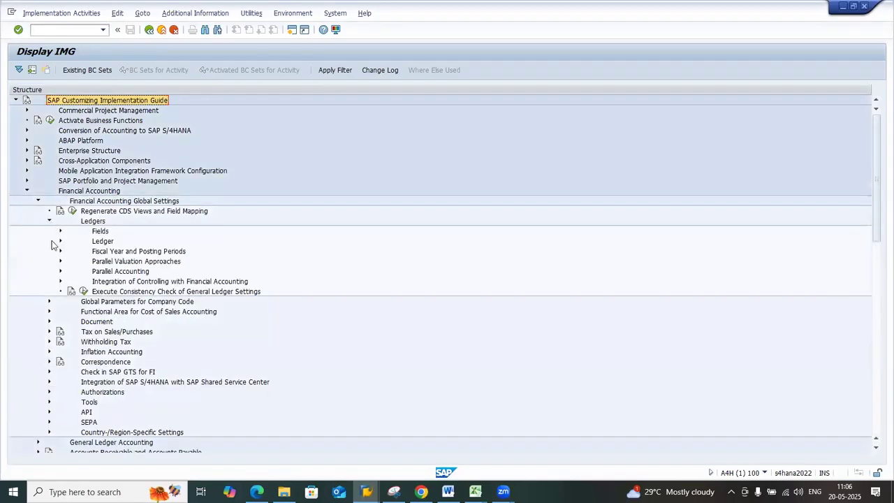
click(60, 241)
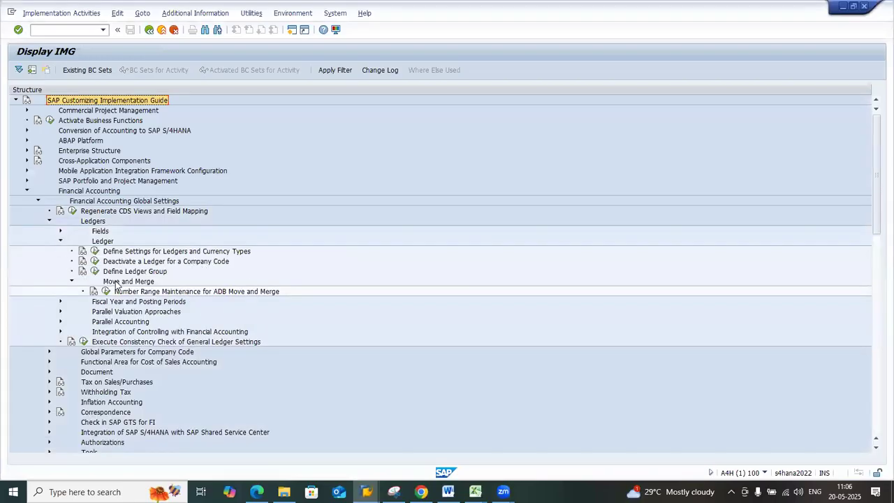
click(96, 272)
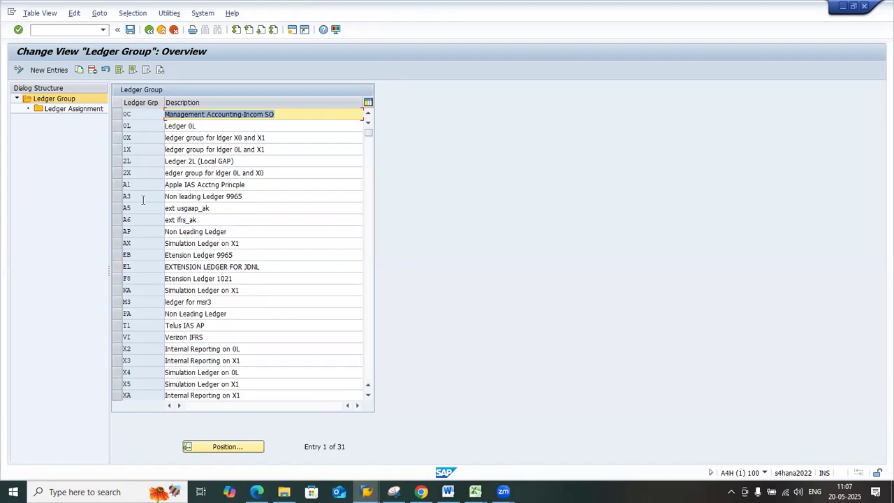
Switch to the Currency Types_Ledgers workbook in Excel and review the planned ledger groups in D40:J42
mouse_move(475, 492)
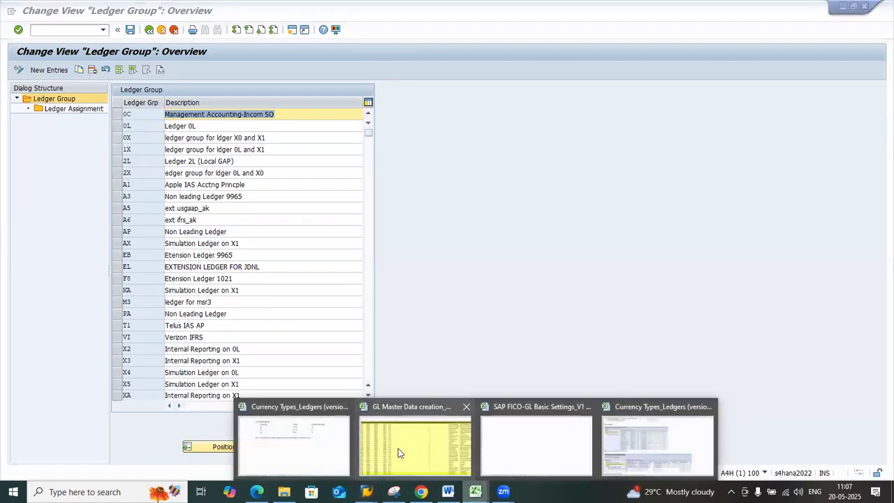
click(307, 430)
scroll(200, 262, up, 1)
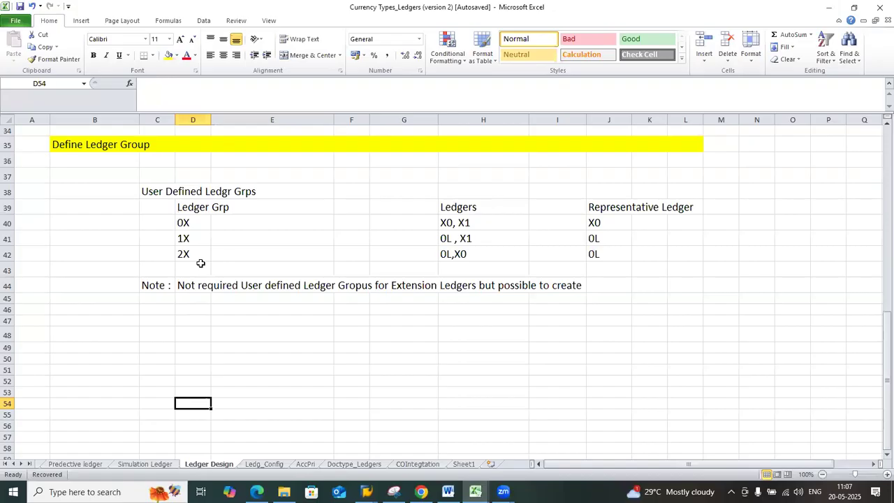
drag(473, 259, 613, 256)
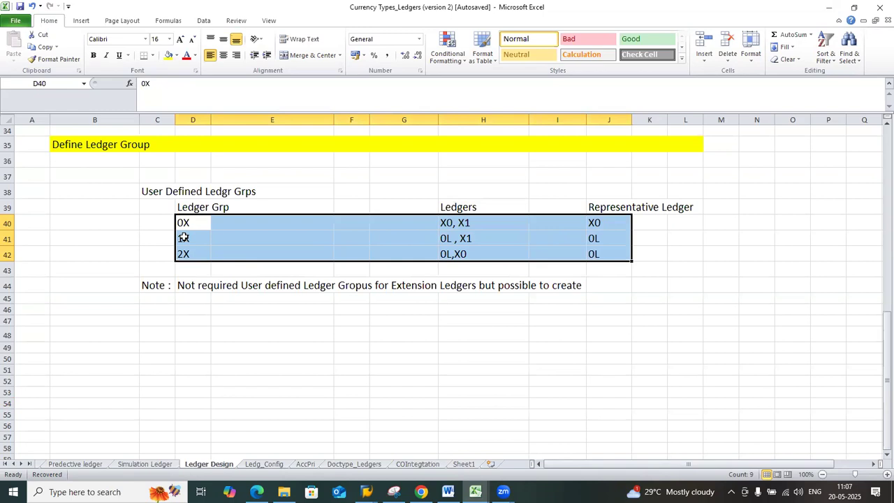
click(186, 225)
Return to the SAP ledger group overview and position the list at ledger group 0X
key(alt+Tab)
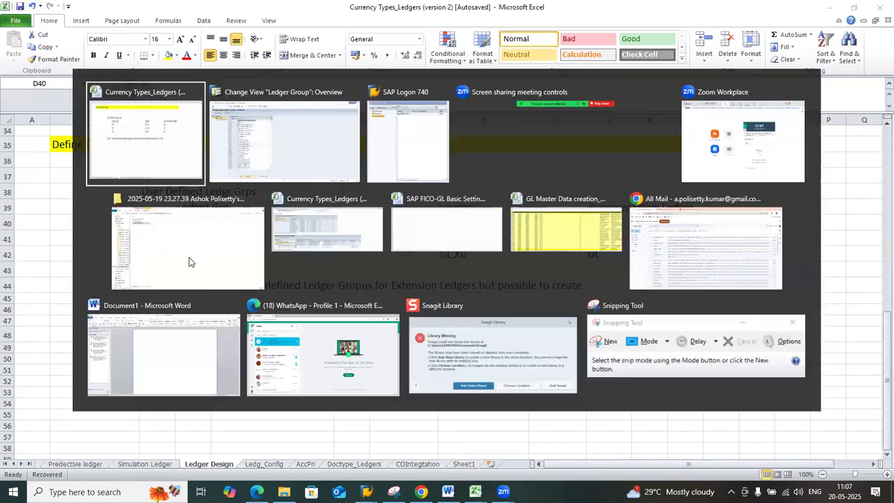
key(alt+Tab)
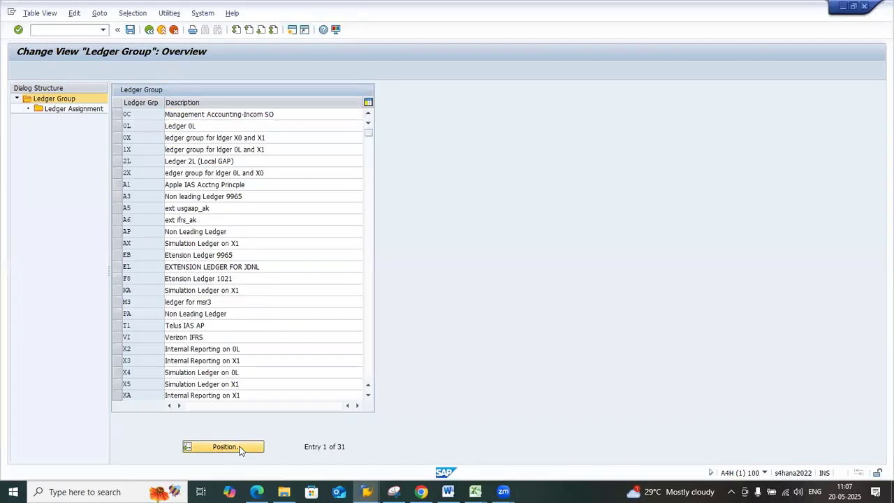
click(225, 447)
text(0X)
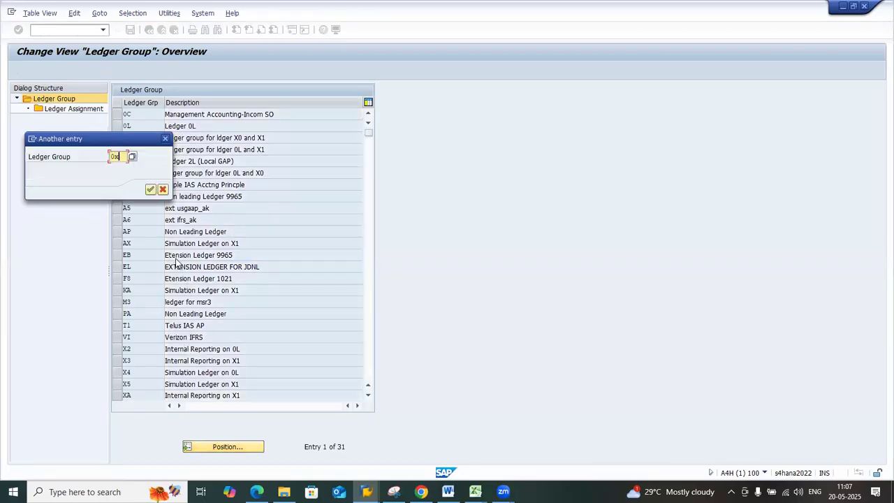
key(Return)
click(125, 114)
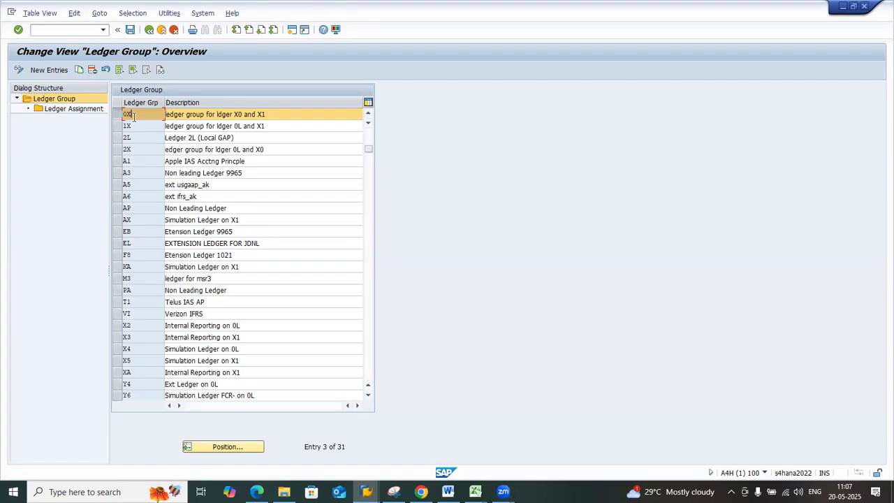
Recheck the planned groups, ledgers and representative ledgers in the Excel ledger design, and return to SAP
key(alt+Tab)
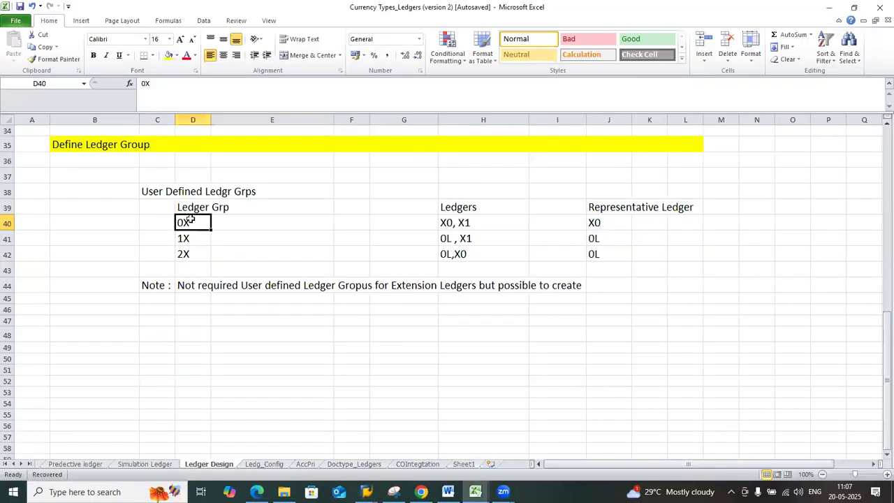
drag(190, 220, 601, 251)
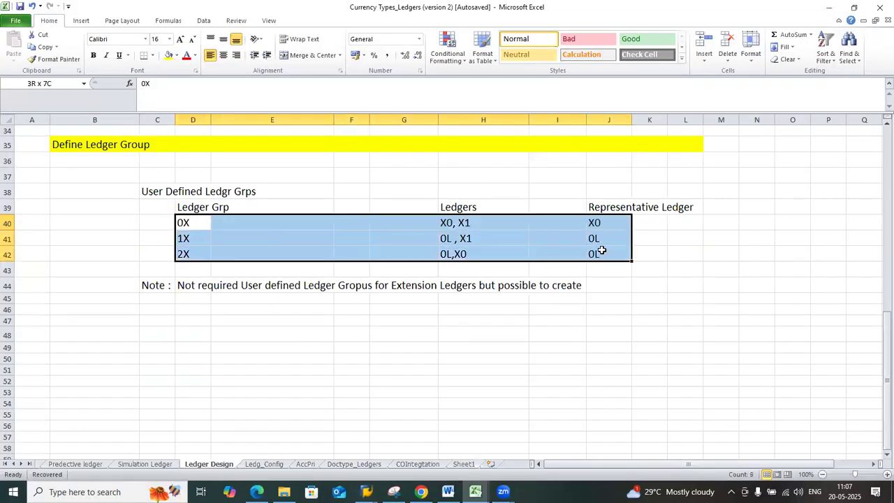
click(201, 233)
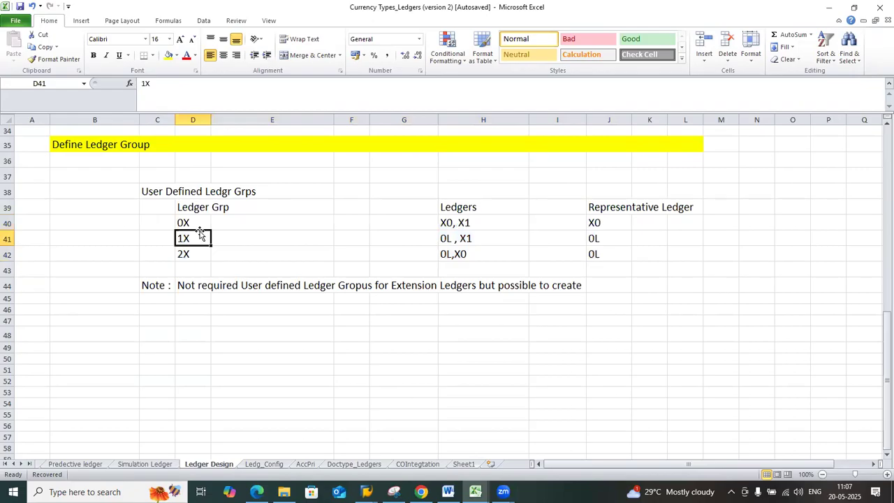
key(alt+Tab)
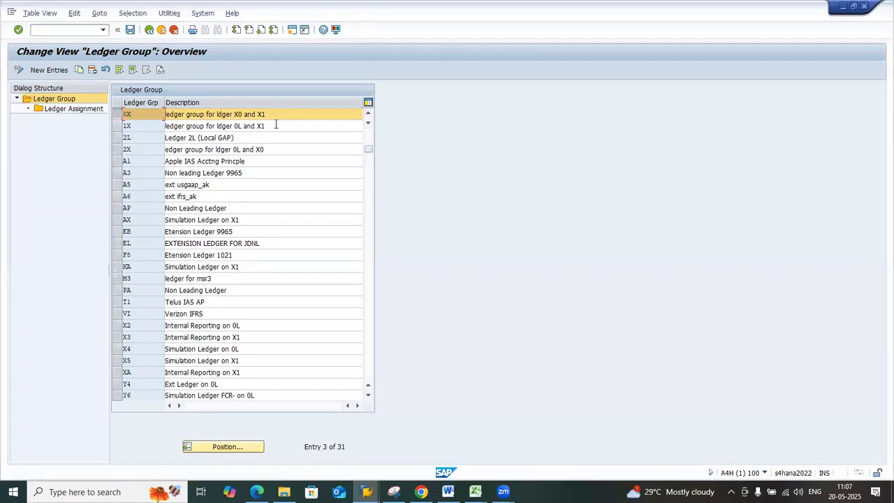
Examine the code and description of ledger group 0X, including the ledgers the description names
drag(272, 116, 167, 117)
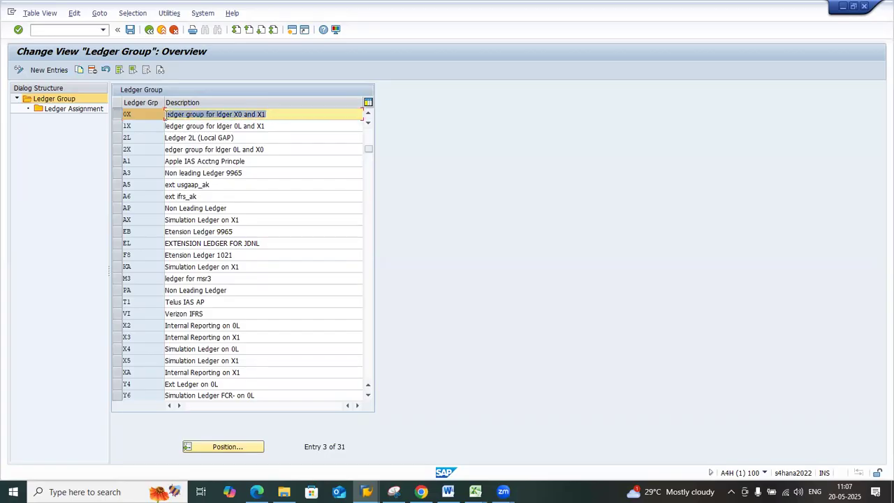
click(166, 117)
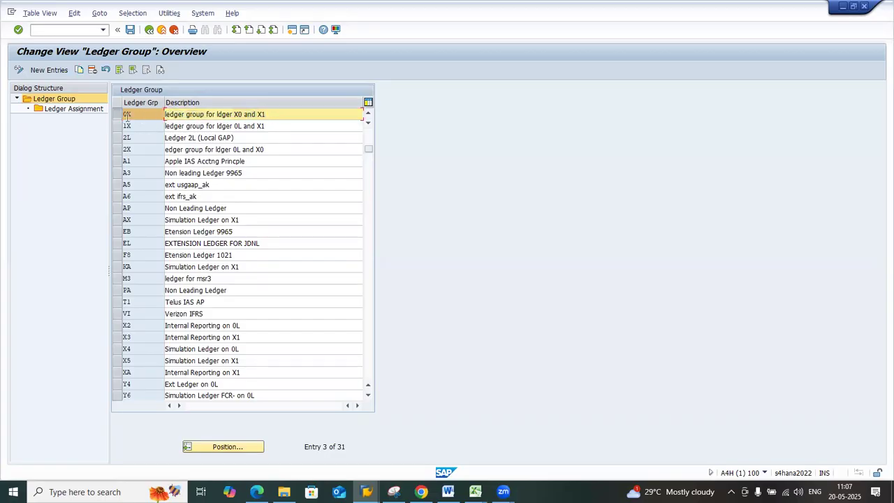
drag(138, 117, 117, 116)
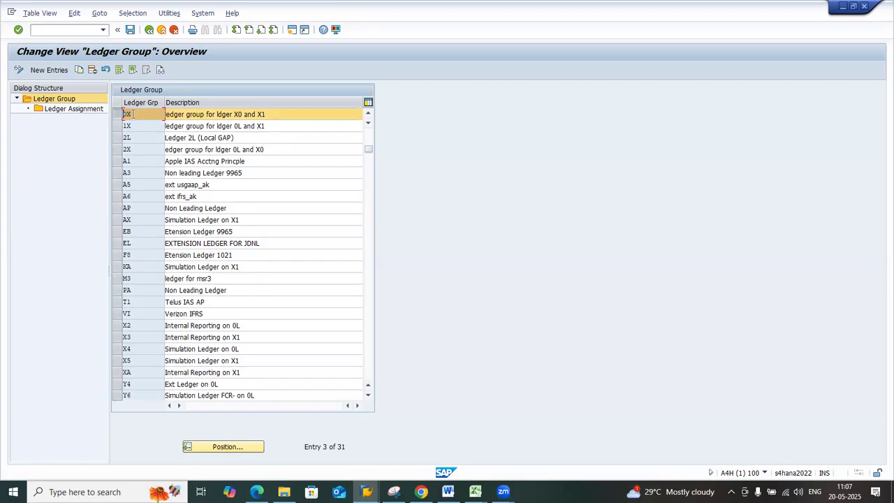
click(266, 114)
drag(266, 114, 232, 114)
click(133, 114)
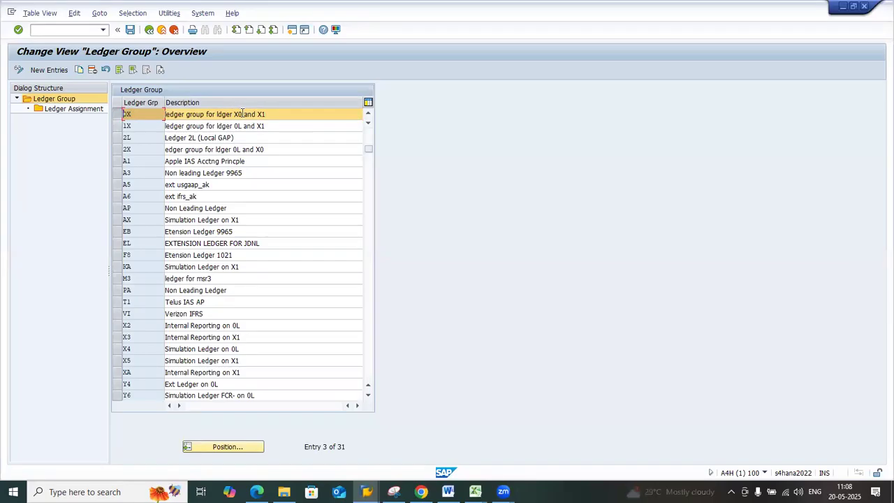
Check the ledgers planned for group 0X in H40 of the Excel design, and go back to SAP
click(475, 492)
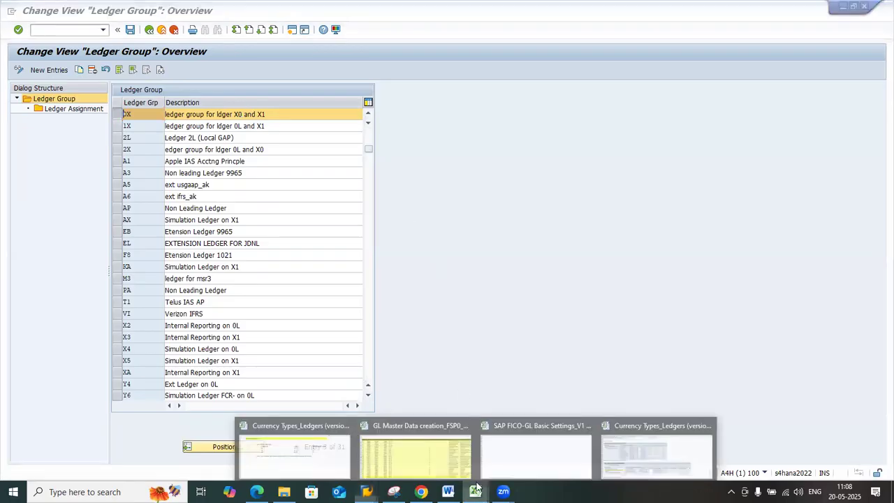
click(345, 449)
click(452, 225)
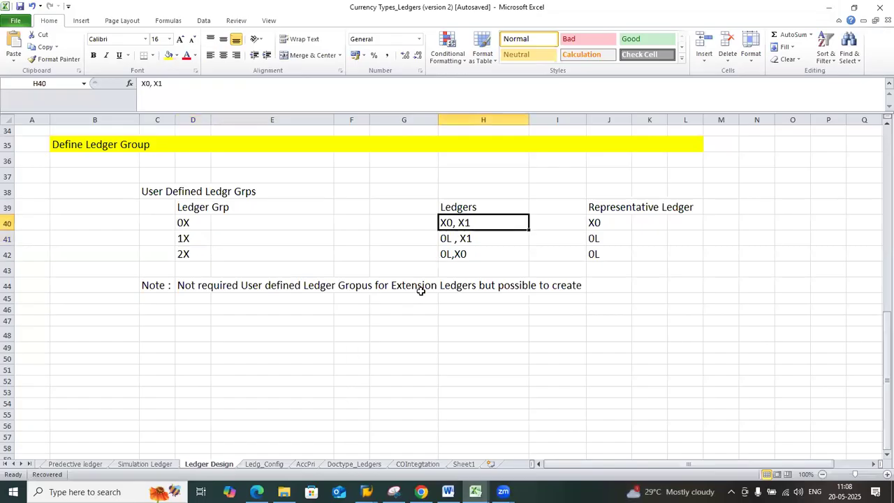
key(alt+Tab)
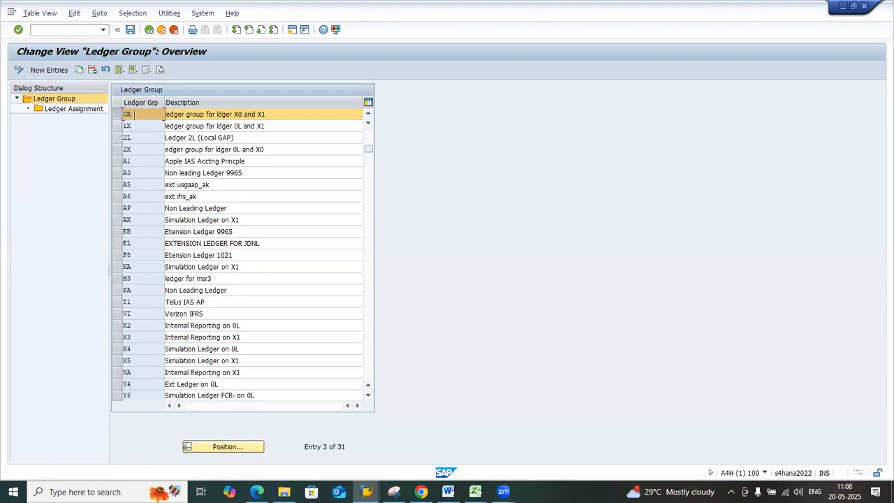
Compare group 0X with its description, select its row and open its Ledger Assignment
drag(134, 114, 124, 114)
drag(266, 116, 232, 121)
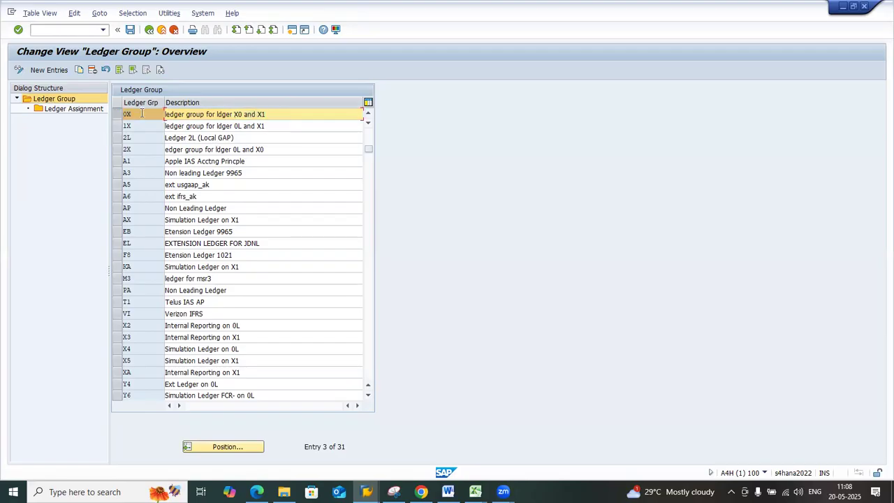
drag(270, 117, 234, 119)
click(235, 117)
click(119, 116)
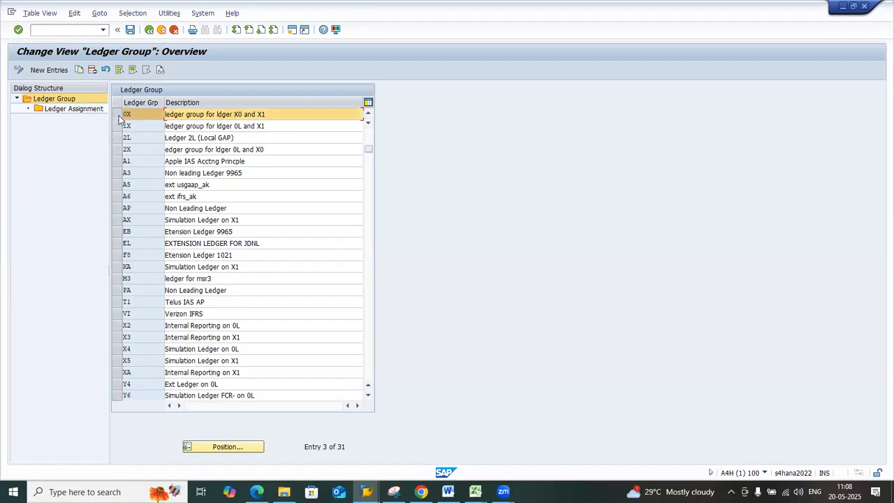
click(119, 116)
double_click(74, 110)
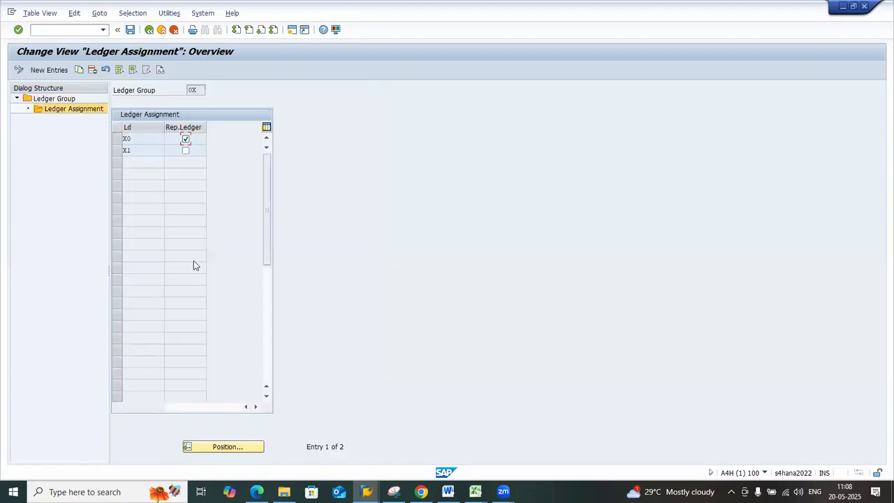
Review group 0X's ledger assignments with the Rep.Ledger column widened, and return to the ledger group overview
click(138, 150)
click(136, 140)
click(137, 152)
drag(207, 126, 248, 139)
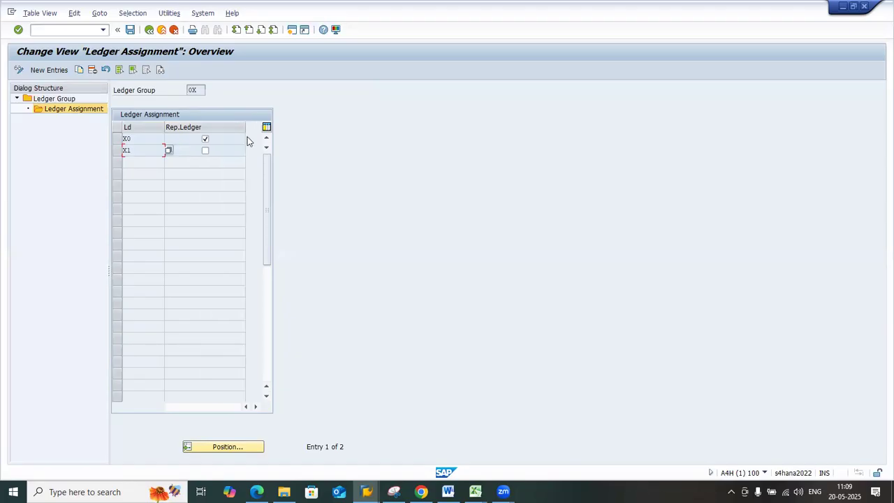
click(149, 30)
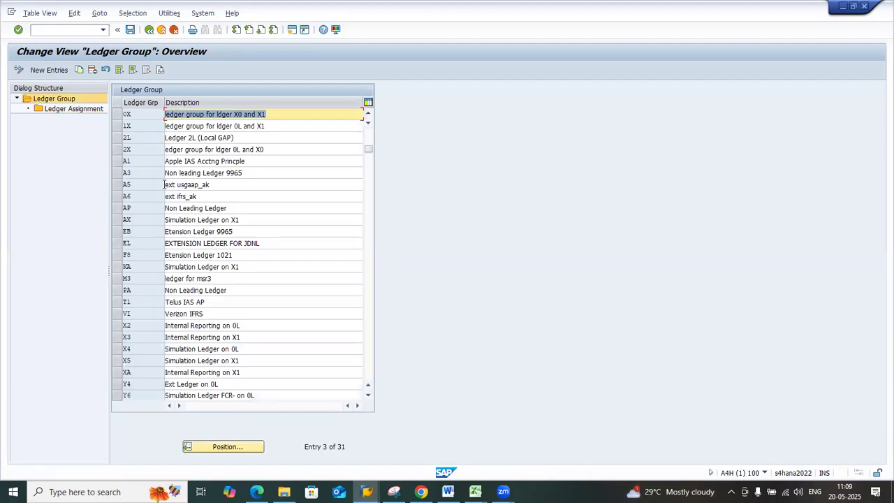
Examine ledger group 1X's description and the ledgers in its Ledger Assignment, and return to the ledger group overview
click(123, 127)
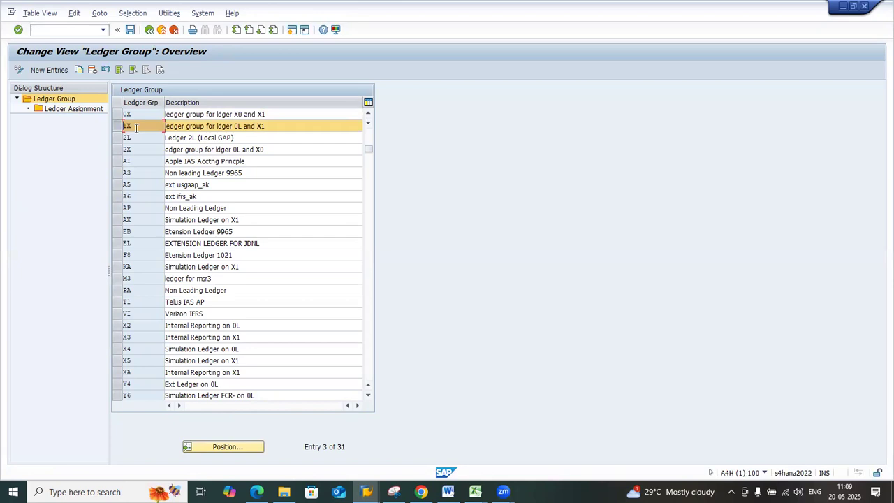
click(266, 125)
drag(265, 126, 239, 125)
click(239, 126)
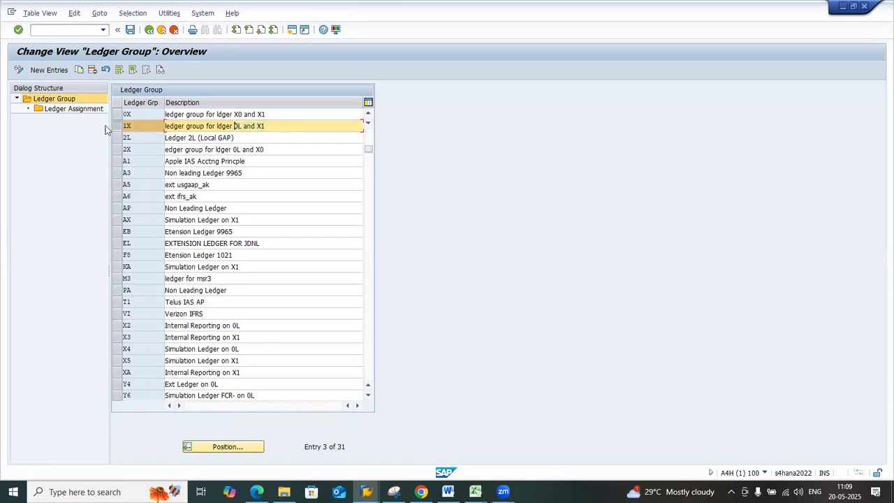
double_click(86, 111)
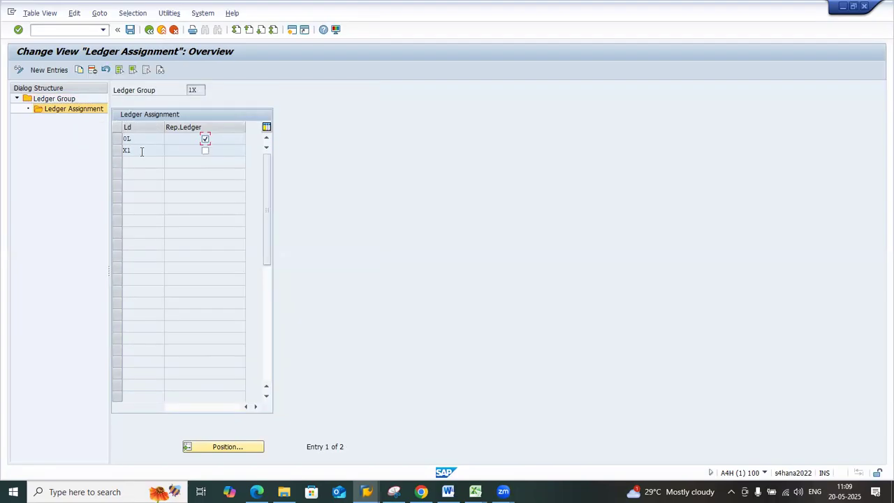
double_click(55, 99)
Open the Ledger Assignment of group 0X, compare ledgers X0 and X1, and return to the ledger group overview
click(117, 114)
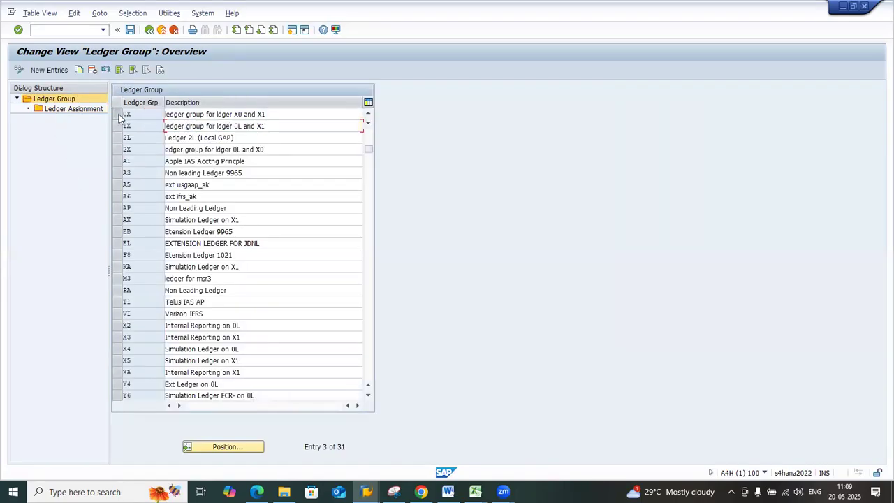
double_click(94, 112)
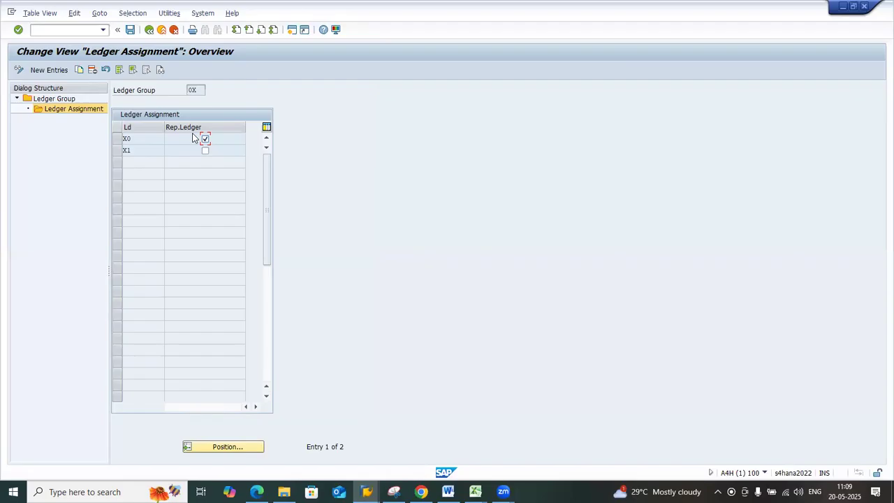
click(132, 139)
click(141, 150)
click(123, 138)
double_click(123, 150)
click(123, 151)
click(130, 139)
click(127, 151)
click(127, 138)
click(126, 150)
click(149, 29)
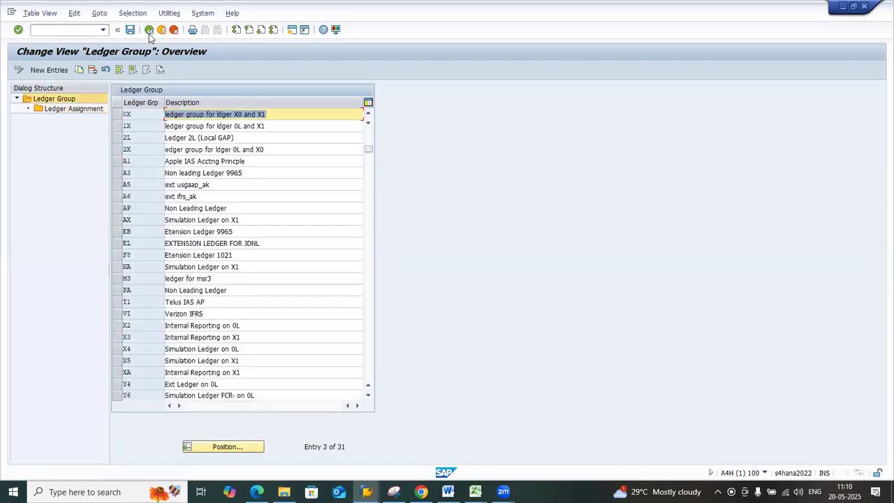
Select only ledger group 1X, leaving 2L unselected, and open its Ledger Assignment
click(118, 125)
click(120, 138)
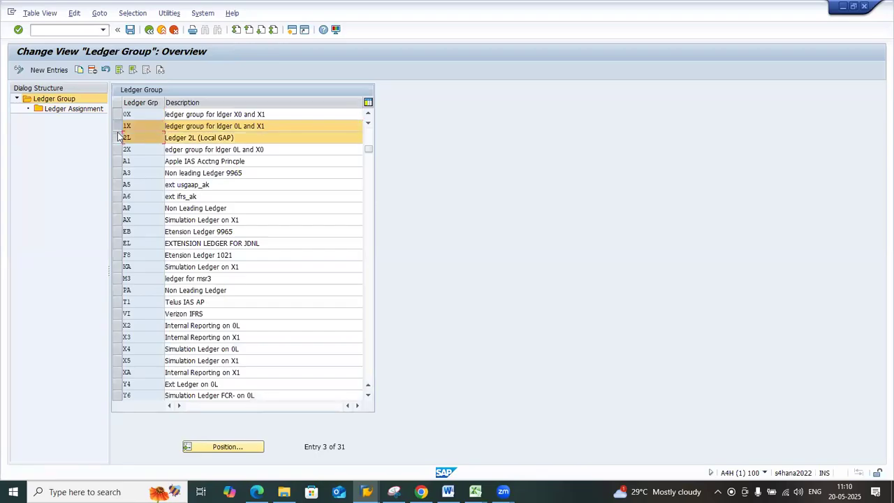
double_click(84, 110)
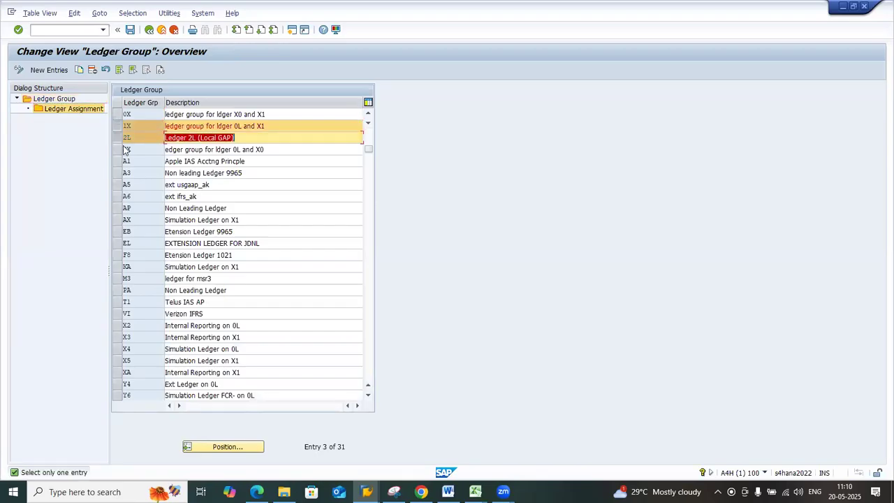
click(118, 137)
double_click(85, 112)
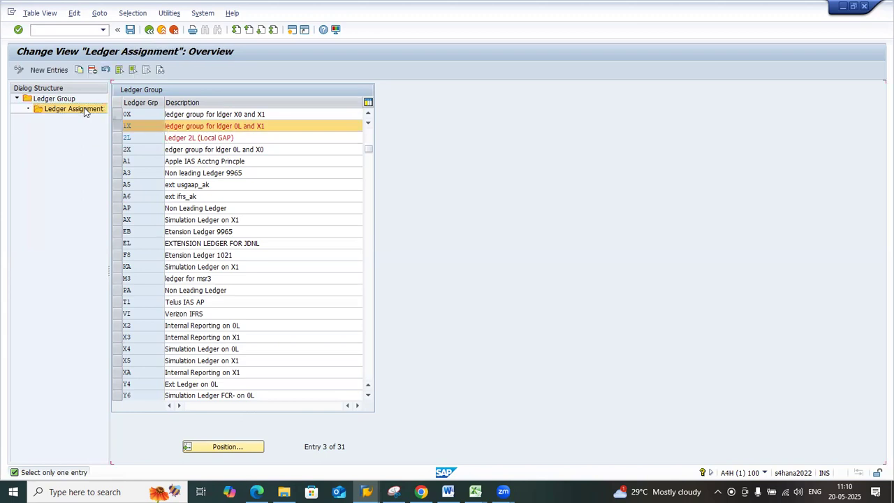
Compare ledgers 0L and X1 assigned to group 1X, and return to the ledger group overview
drag(134, 141, 122, 138)
click(123, 139)
click(121, 138)
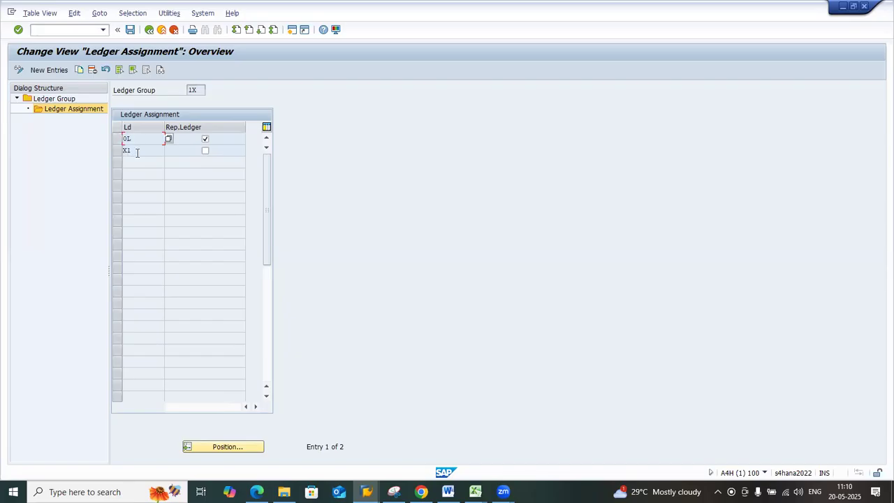
click(136, 151)
click(131, 138)
click(125, 150)
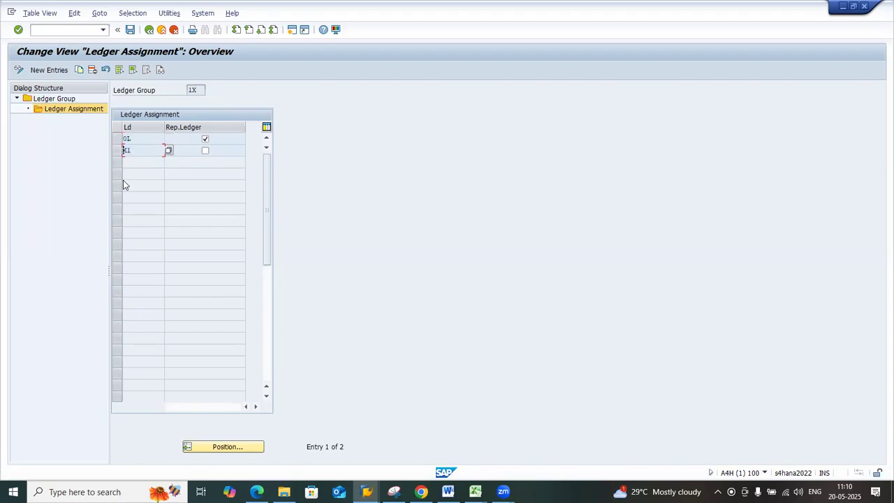
click(133, 140)
double_click(63, 104)
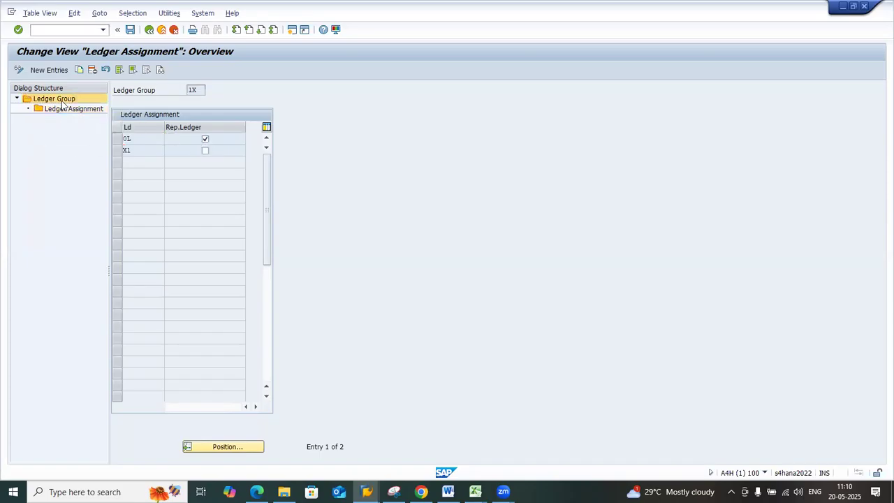
Open the Ledger Assignment of group 2X, check its ledgers and representative ledger, and return to the ledger group overview
click(127, 150)
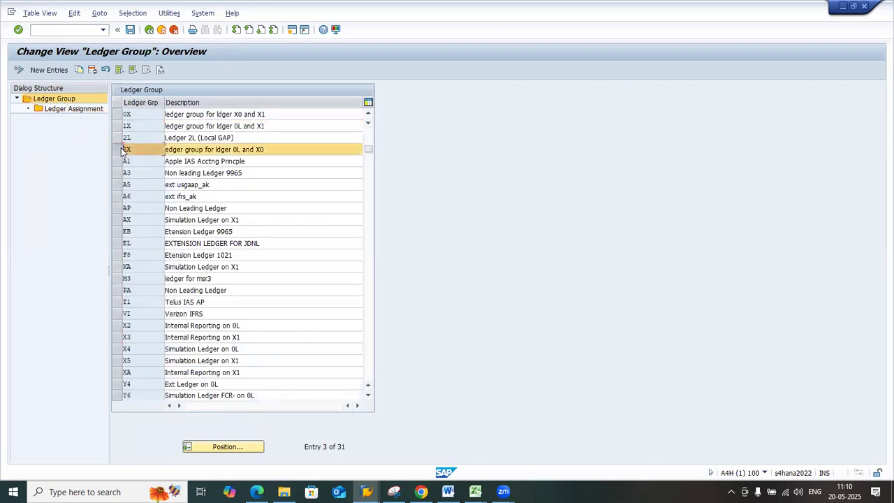
double_click(75, 112)
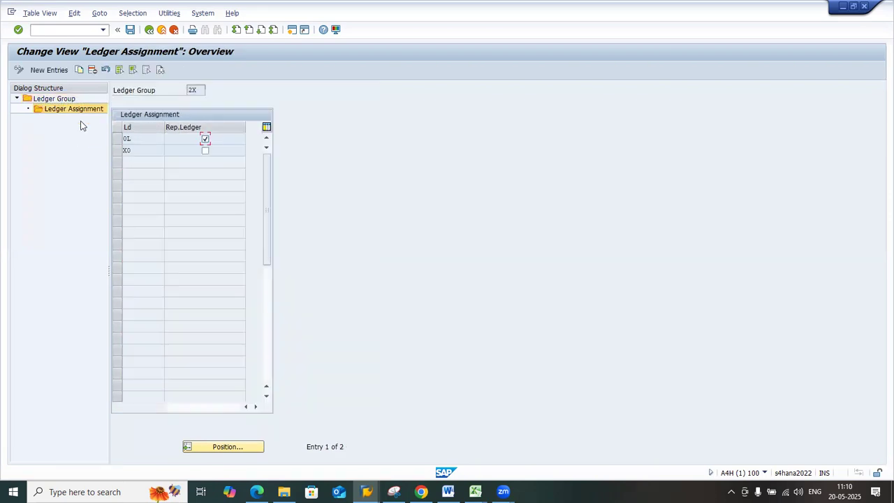
click(121, 139)
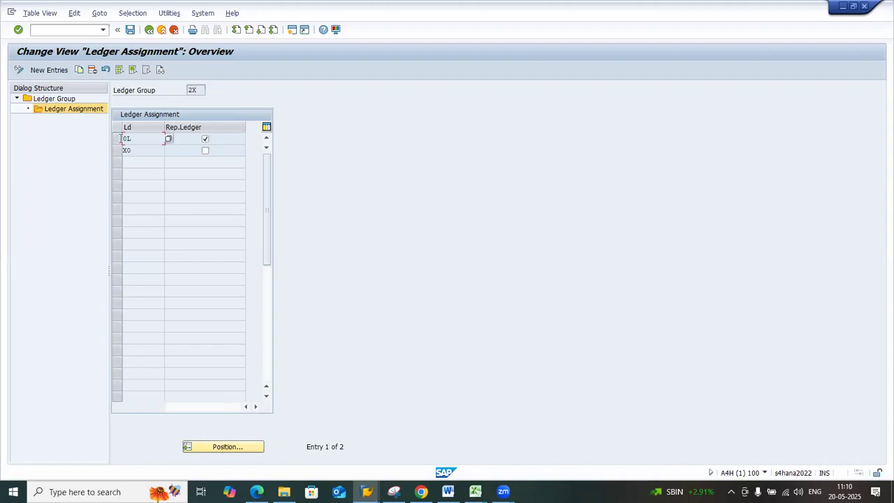
click(130, 150)
click(122, 139)
click(205, 140)
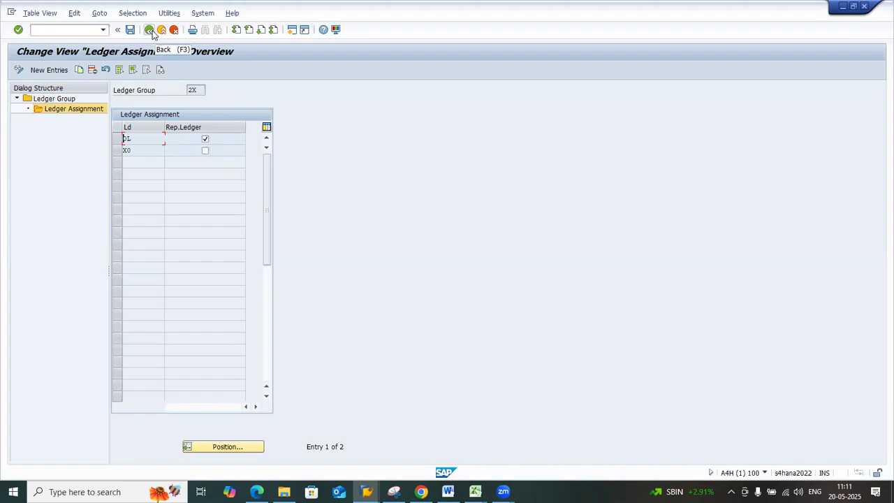
click(197, 90)
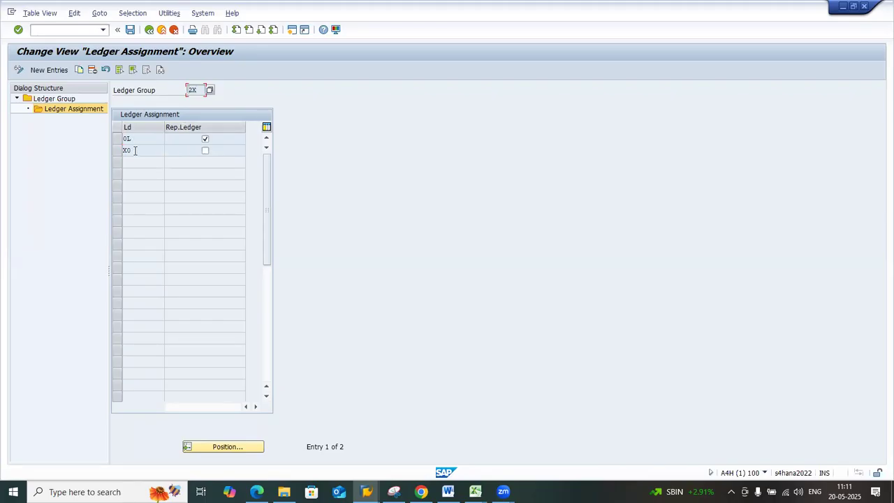
double_click(192, 90)
click(132, 151)
click(148, 30)
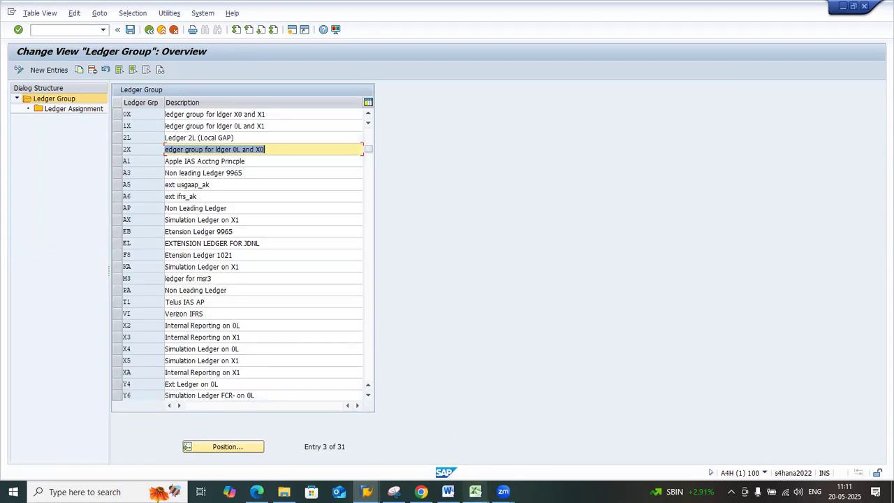
Switch to the Currency Types_Ledgers workbook in Excel and find the representative ledger rules on the Ledg_Config sheet, starting at E1065
click(476, 492)
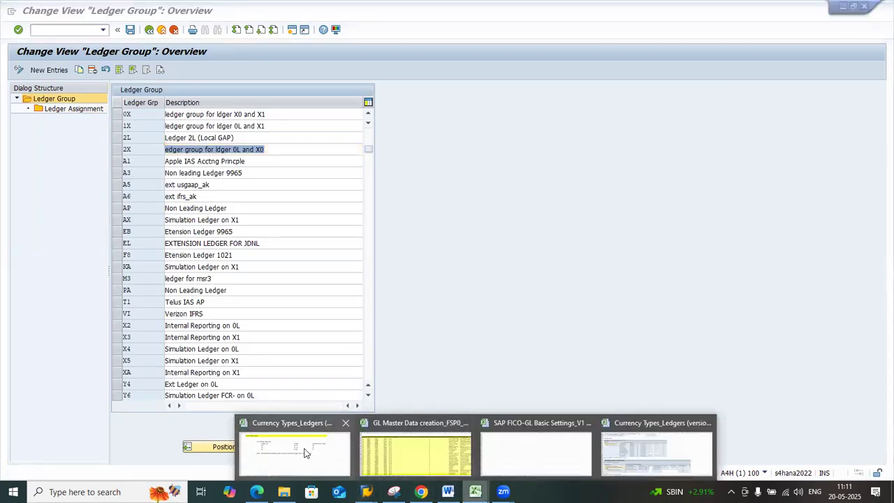
click(306, 452)
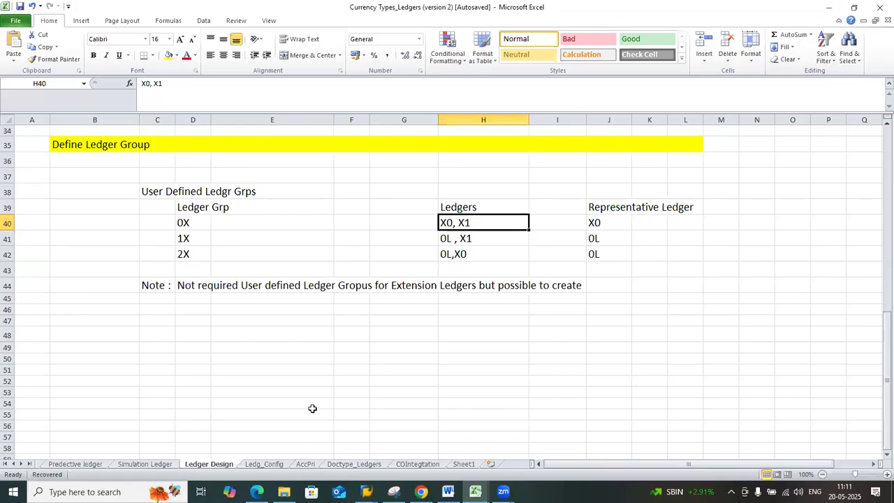
click(280, 464)
scroll(317, 408, down, 10)
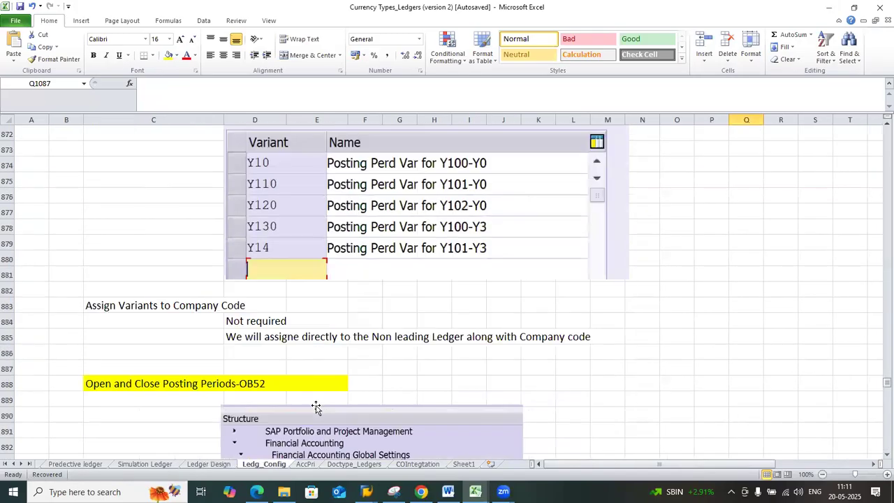
scroll(317, 408, down, 20)
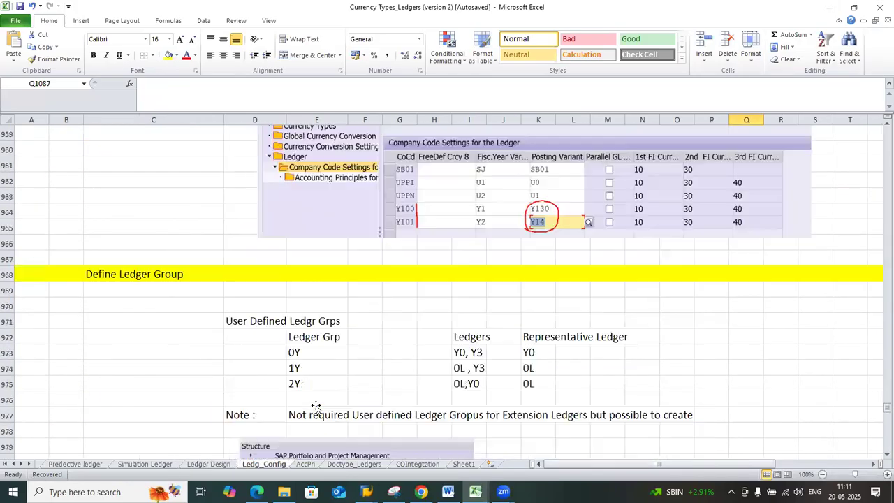
scroll(317, 408, down, 20)
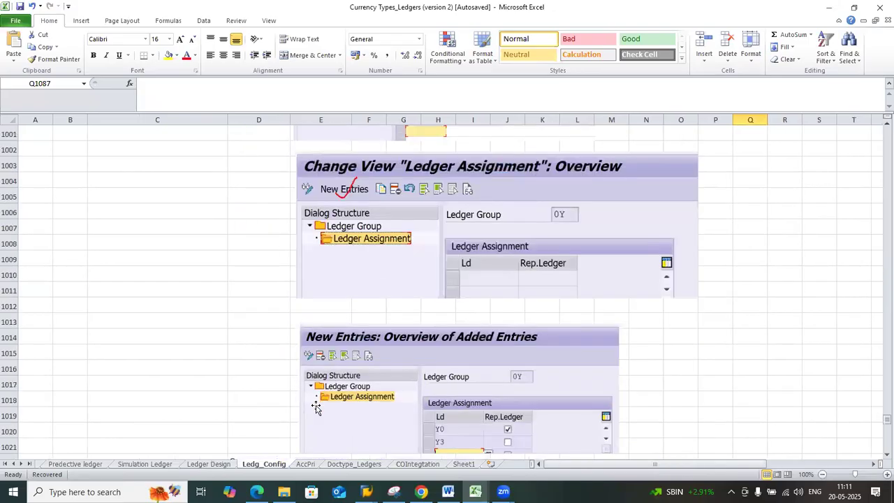
scroll(317, 408, down, 7)
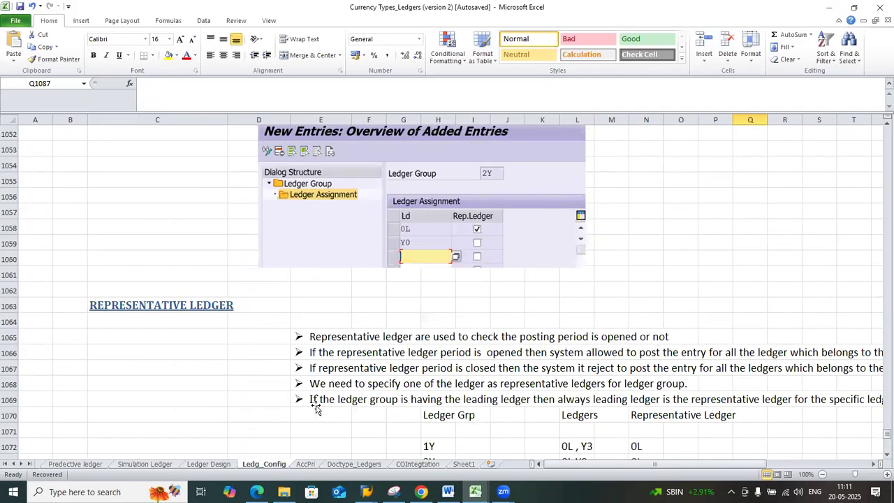
scroll(317, 408, down, 2)
drag(564, 466, 587, 462)
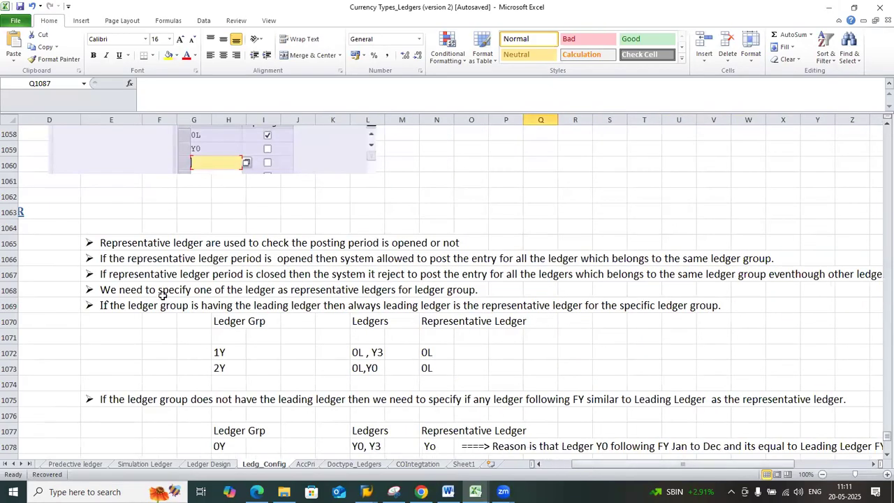
click(115, 245)
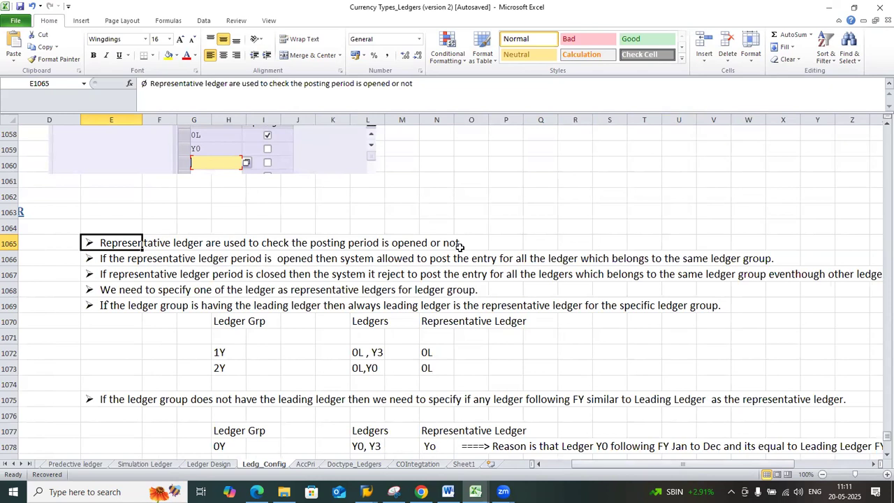
Switch back to SAP, open the Ledger Assignment of group 0X and select the row of ledger X0
click(366, 492)
click(391, 453)
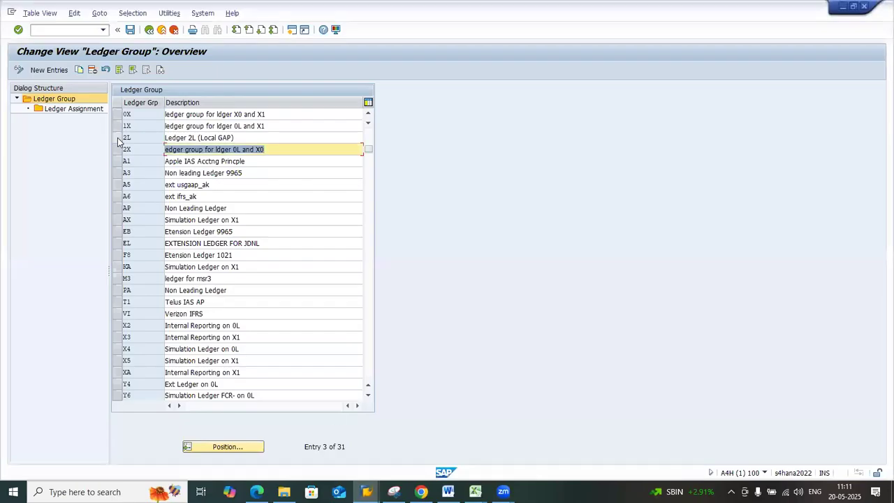
click(117, 139)
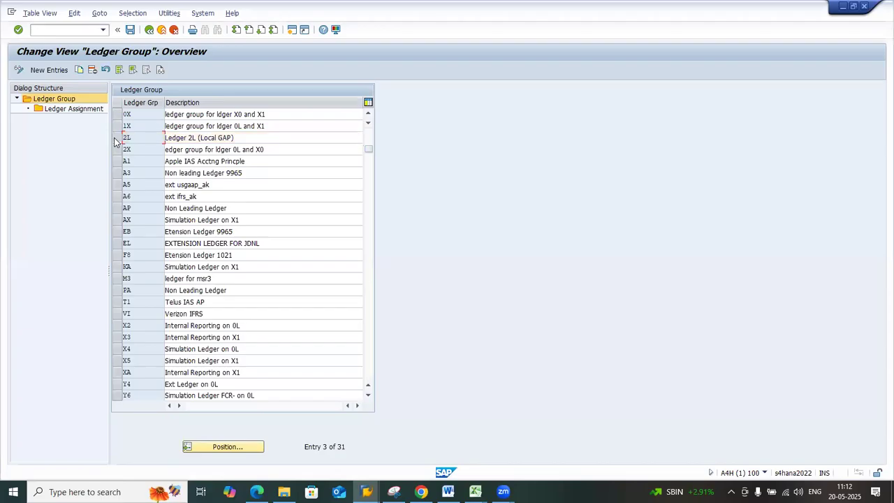
click(118, 116)
double_click(92, 112)
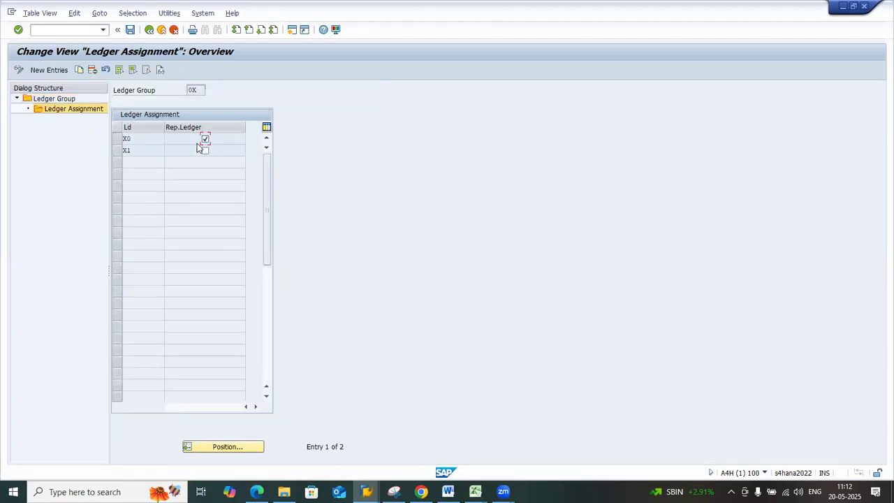
click(117, 139)
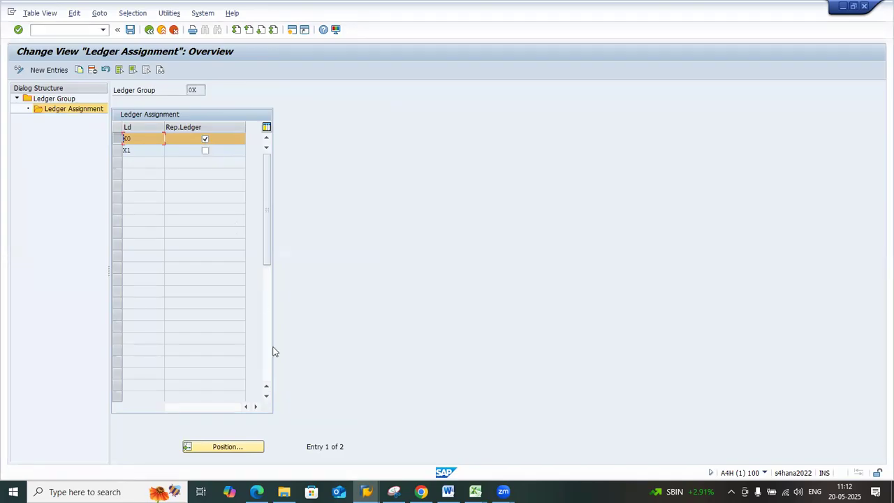
Recheck the representative ledger rules in the Excel workbook, and go back to group 0X's Ledger Assignment in SAP
click(476, 492)
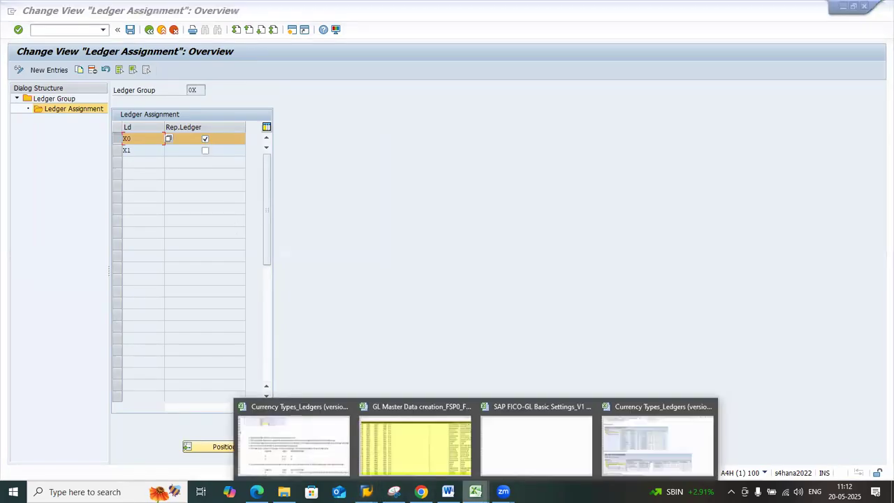
click(319, 444)
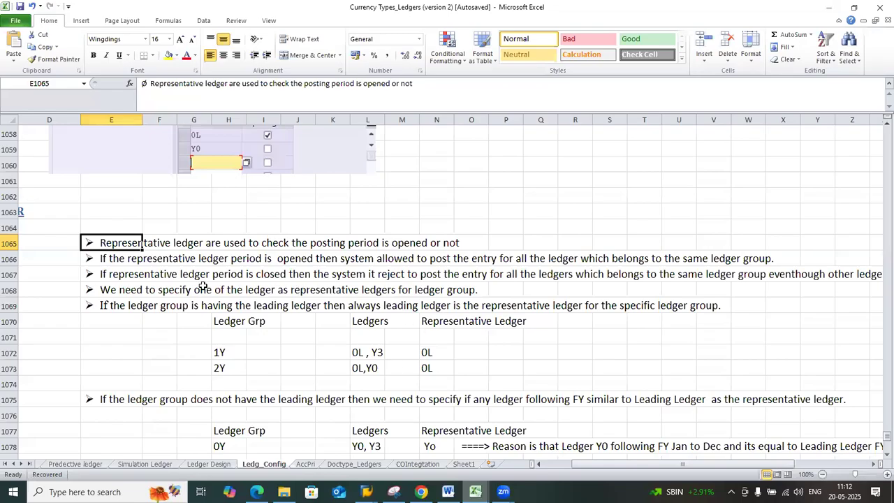
key(alt+Tab)
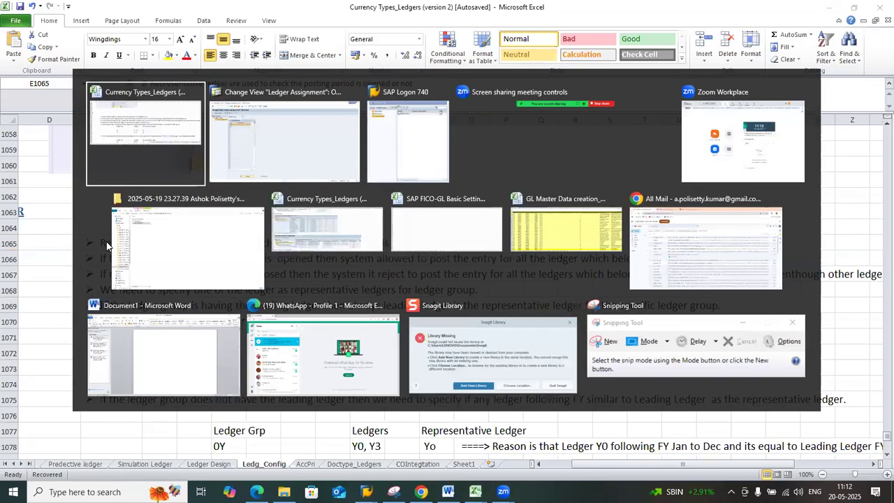
key(alt+Tab)
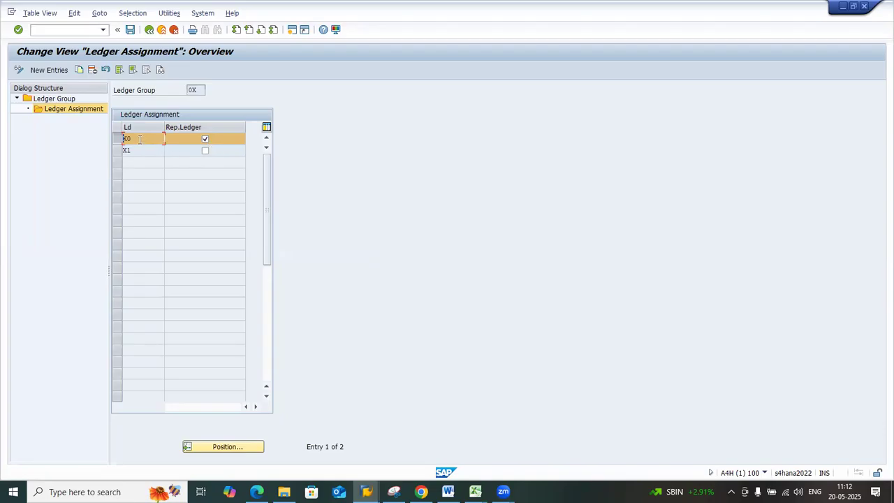
Open the Ledger customizing overview in a second SAP session, and close the consistency check messages
key(Down)
click(91, 31)
click(103, 31)
click(74, 54)
key(Left)
text(/n)
key(Return)
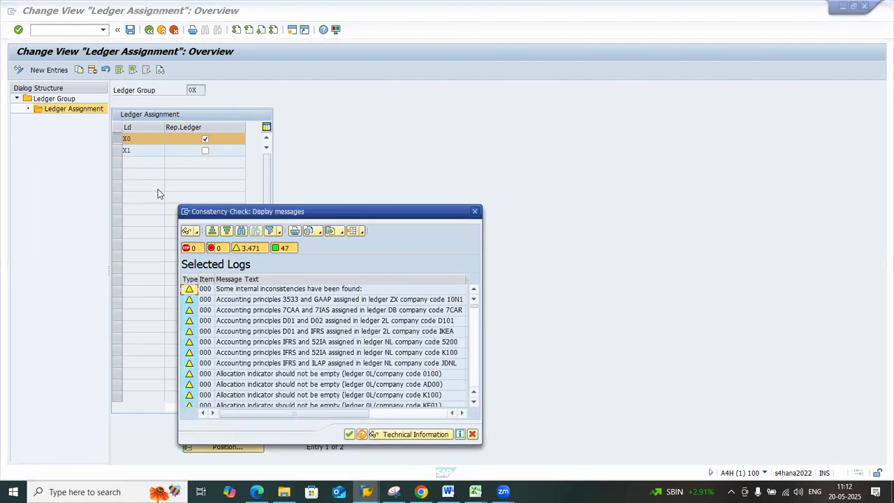
click(349, 434)
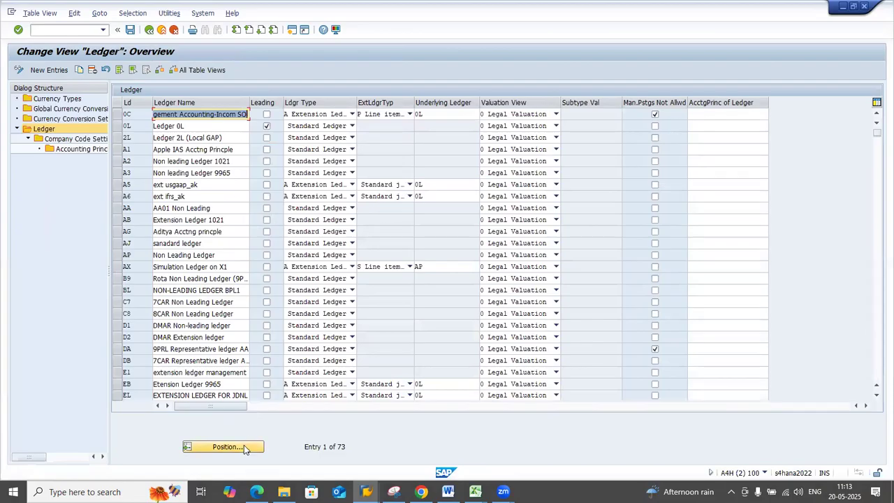
click(244, 448)
text(2L)
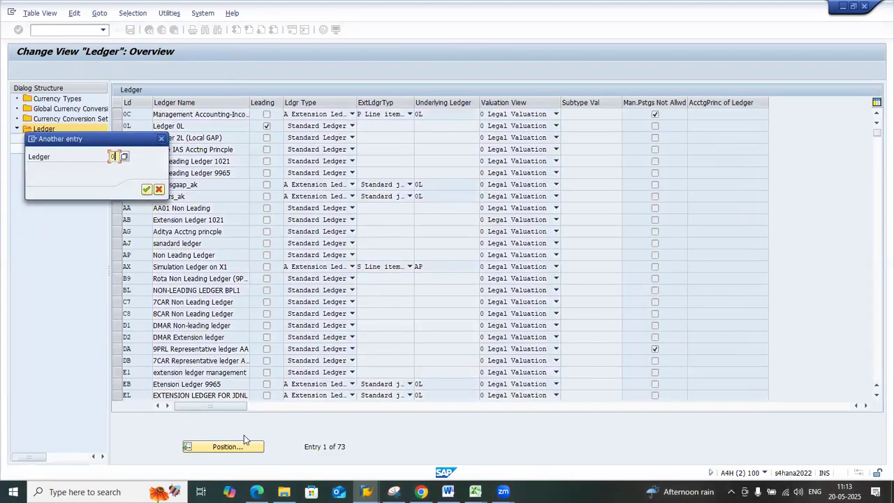
key(Return)
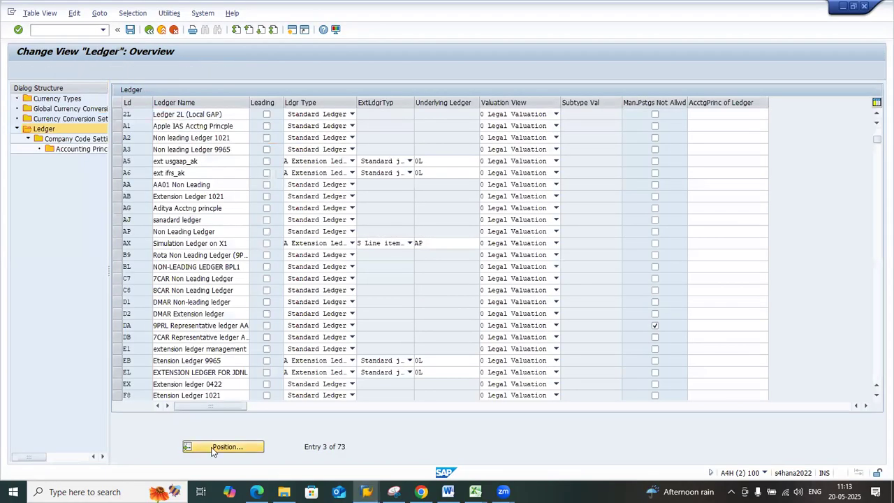
Position the ledger list at X, open the company code settings of ledger X0 and check the posting period variants after dismissing the consistency messages
click(213, 447)
text(x)
key(Return)
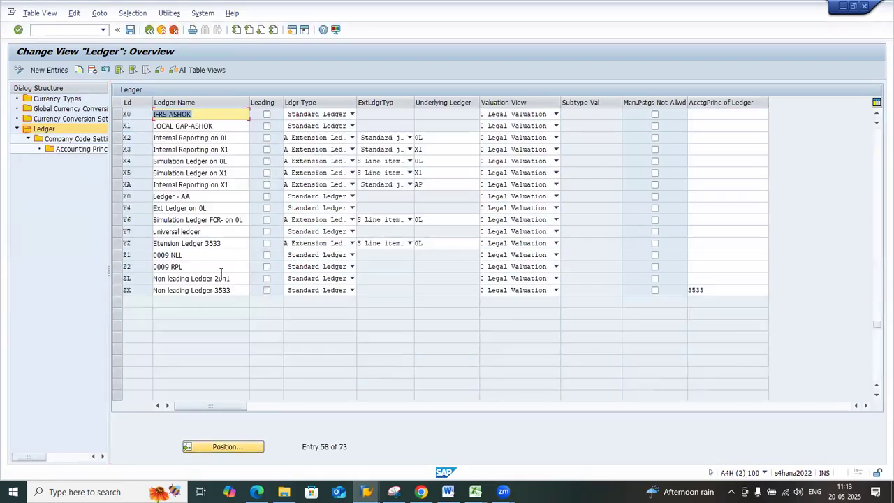
click(117, 114)
double_click(74, 138)
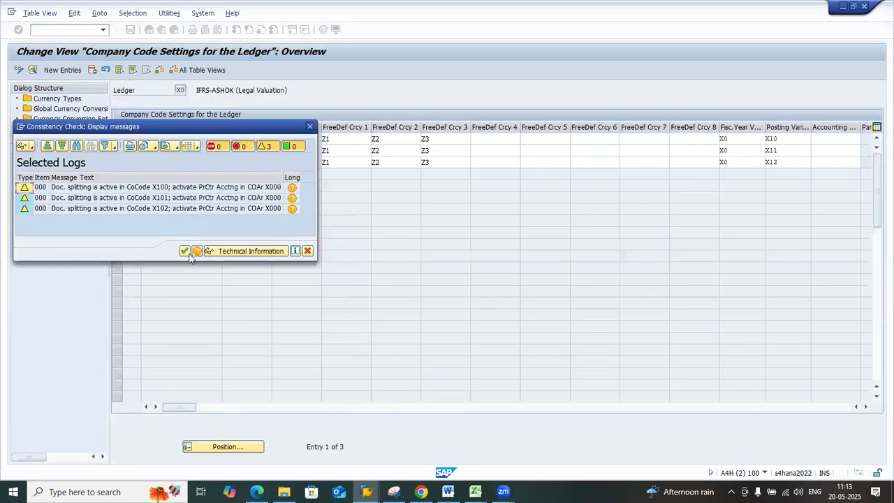
click(185, 251)
drag(781, 139, 761, 166)
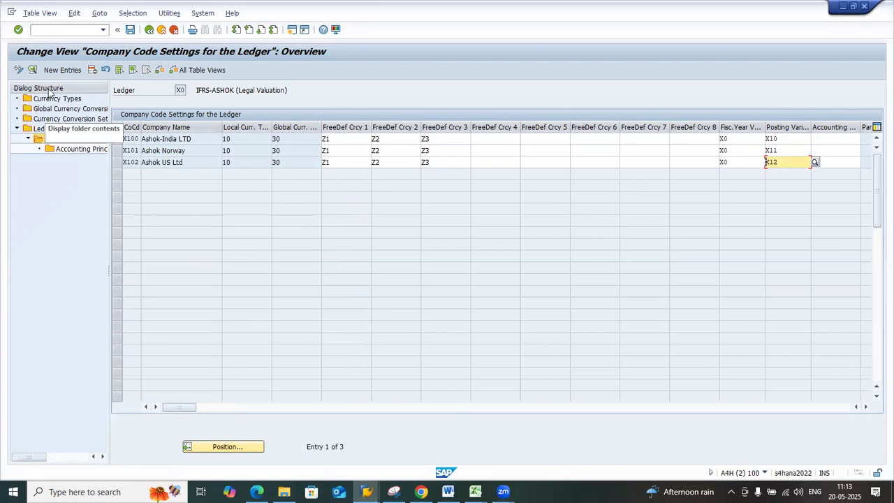
Open transaction OB52 in a new session and check the posting periods of posting period variant X10
click(79, 30)
text(ob52)
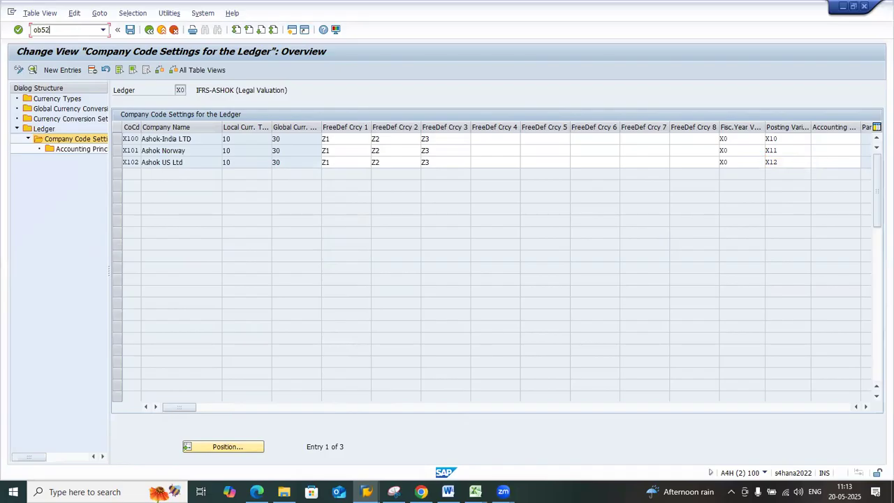
key(Home)
text(/o)
key(Return)
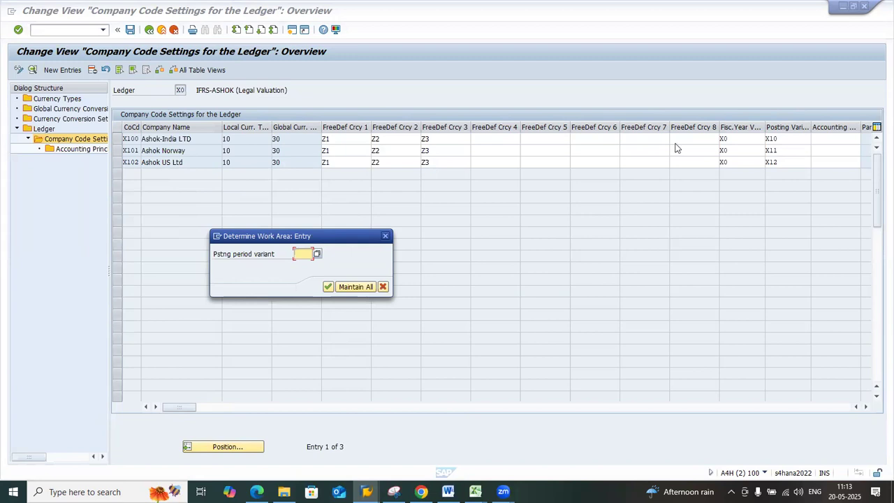
text(x10)
key(Return)
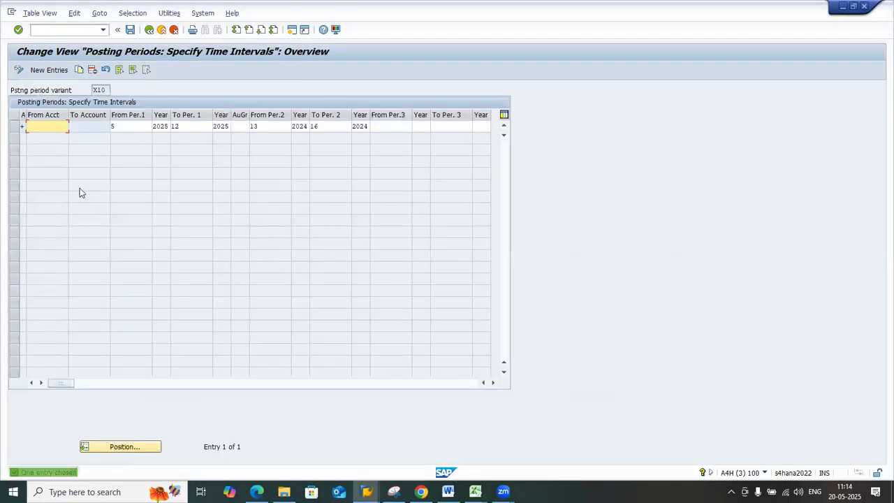
click(113, 127)
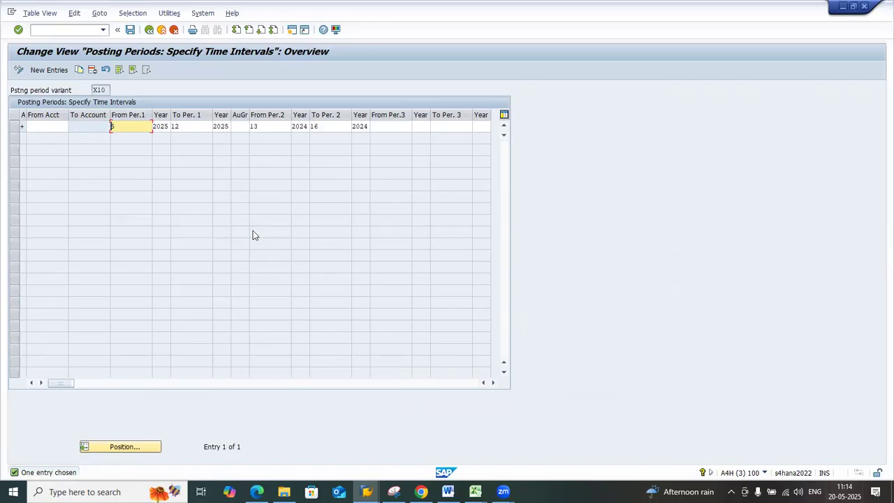
click(106, 91)
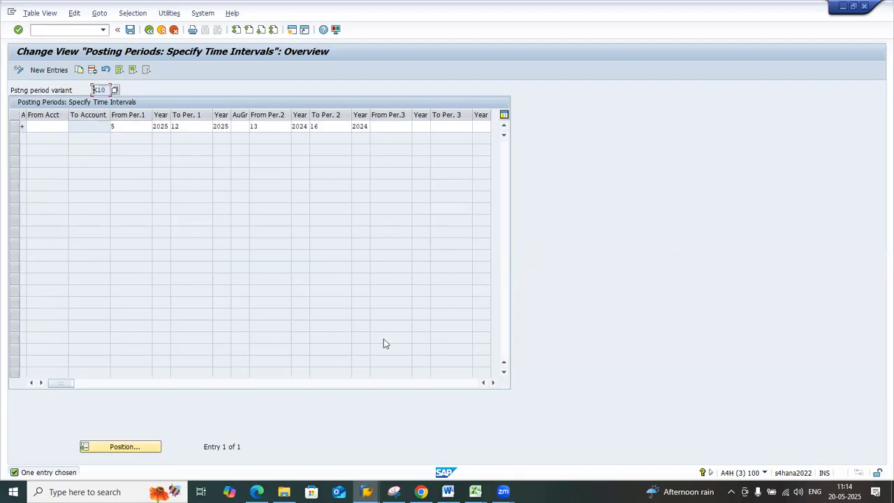
Return to the Ledger Assignment session of group 0X and check the entries of ledgers X0 and X1
click(366, 491)
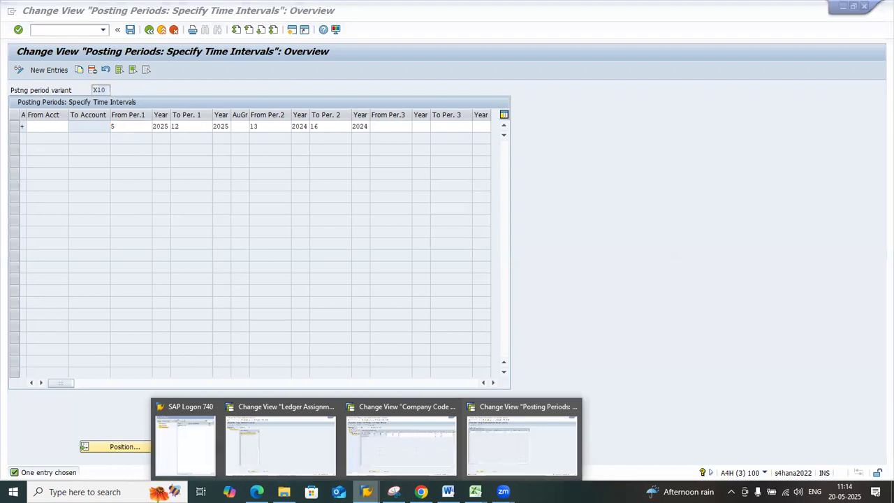
click(288, 453)
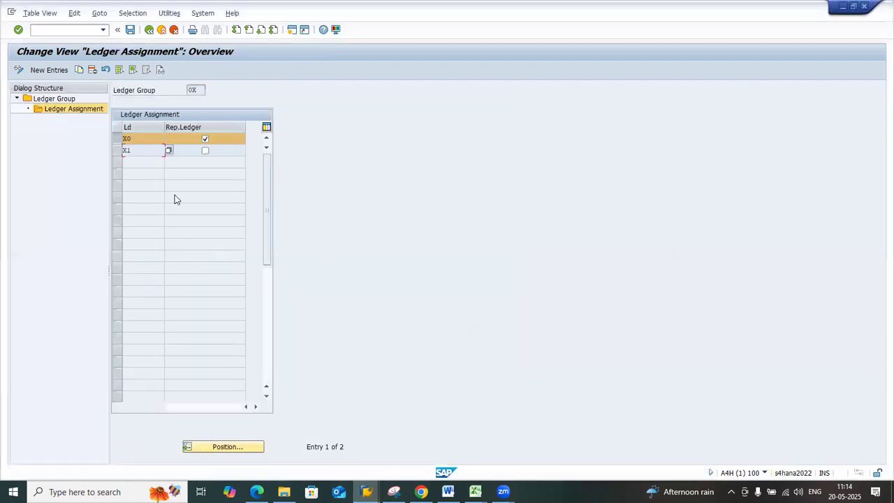
click(116, 142)
click(117, 151)
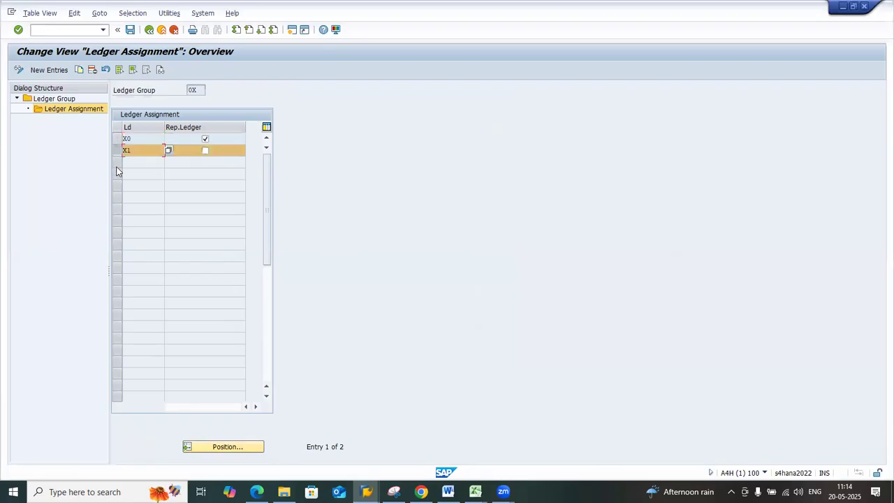
click(141, 149)
click(120, 151)
drag(136, 150, 122, 150)
click(123, 150)
click(122, 151)
click(123, 150)
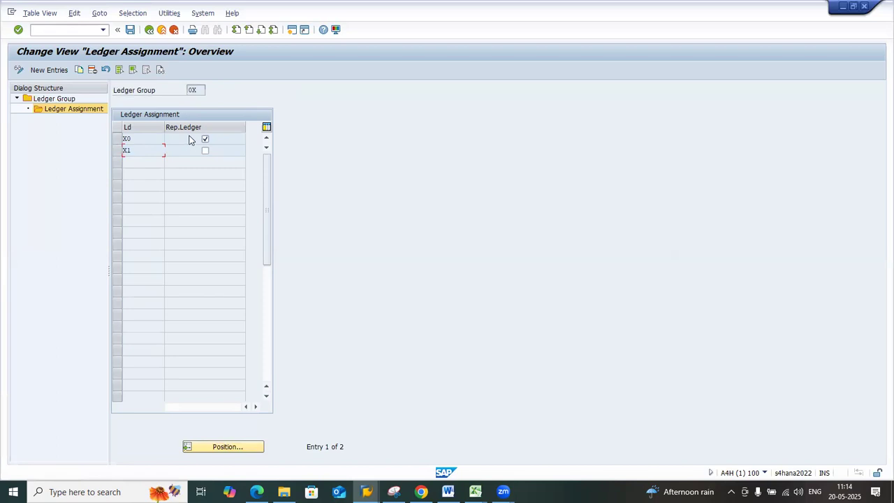
Mark the rows of both ledgers X0 and X1 in group 0X, clear the marks and select only X1
click(117, 139)
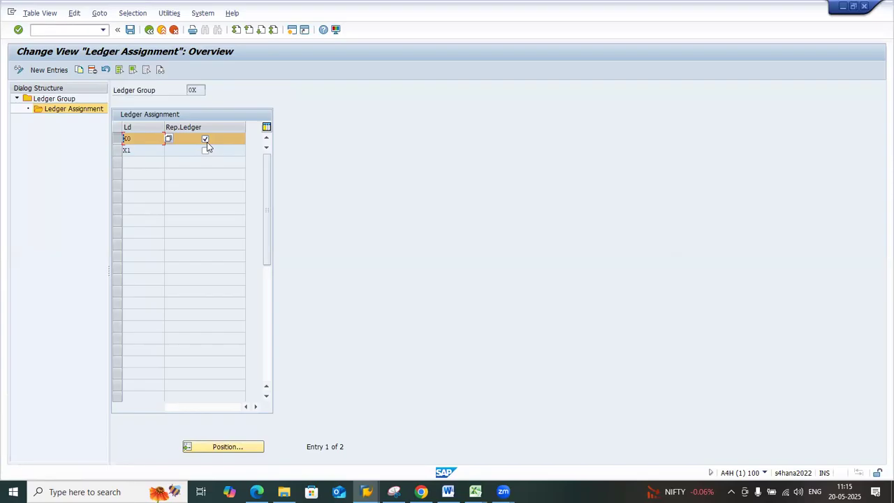
click(117, 151)
click(197, 91)
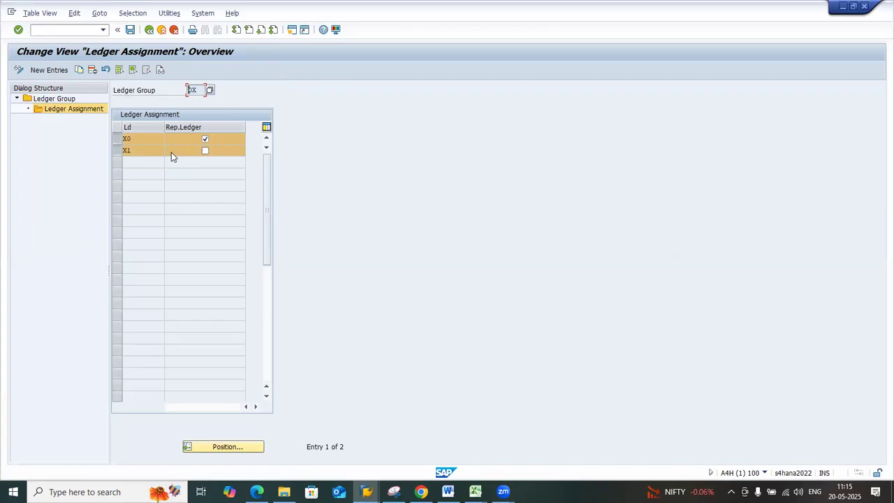
click(118, 149)
click(117, 138)
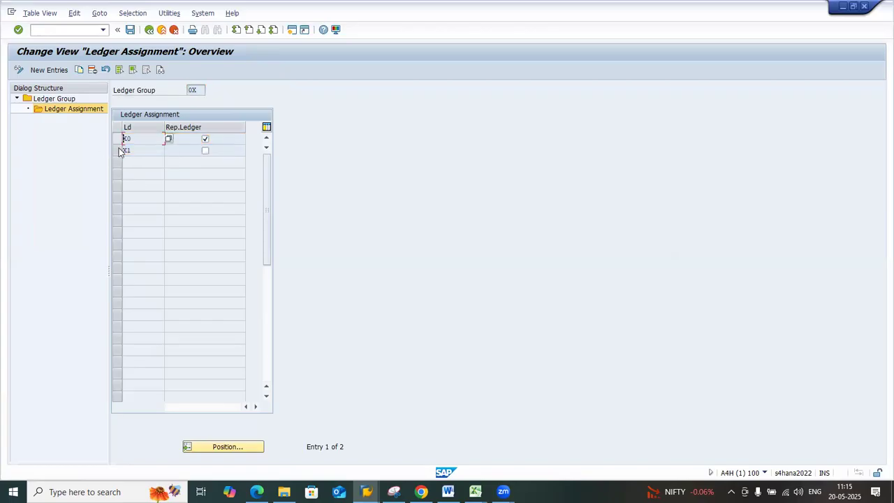
click(118, 151)
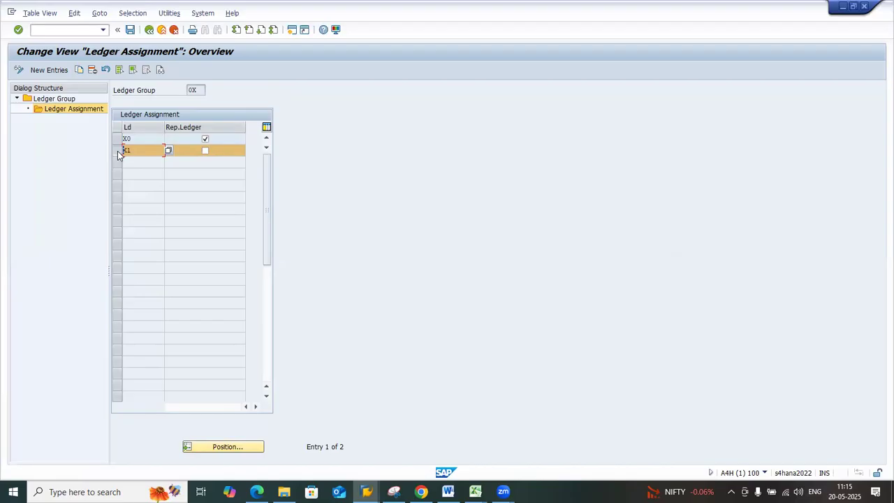
Open the Company Code Global Data view in a new session and display the details of company code X100
click(88, 32)
text(/ooby)
key(Return)
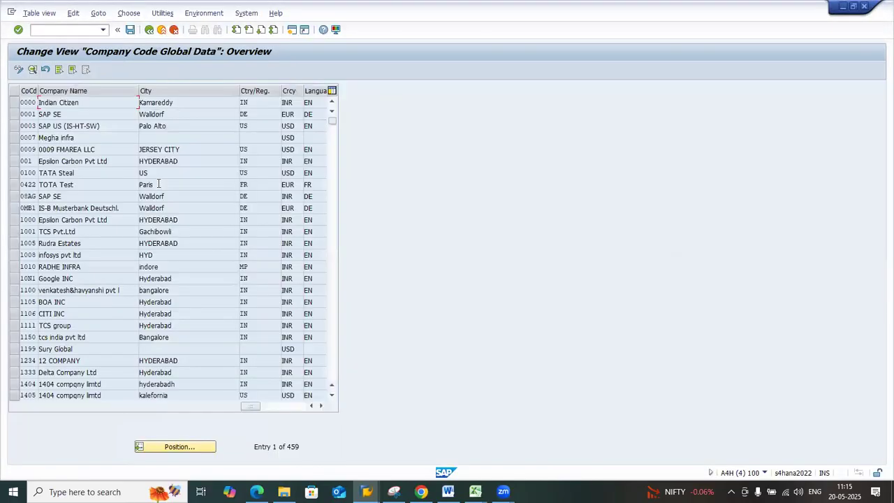
click(183, 440)
text(x1yy)
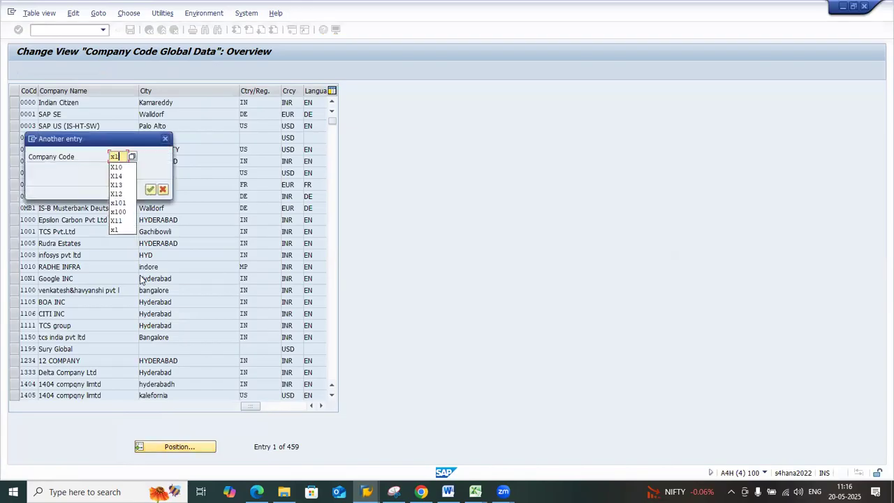
key(Return)
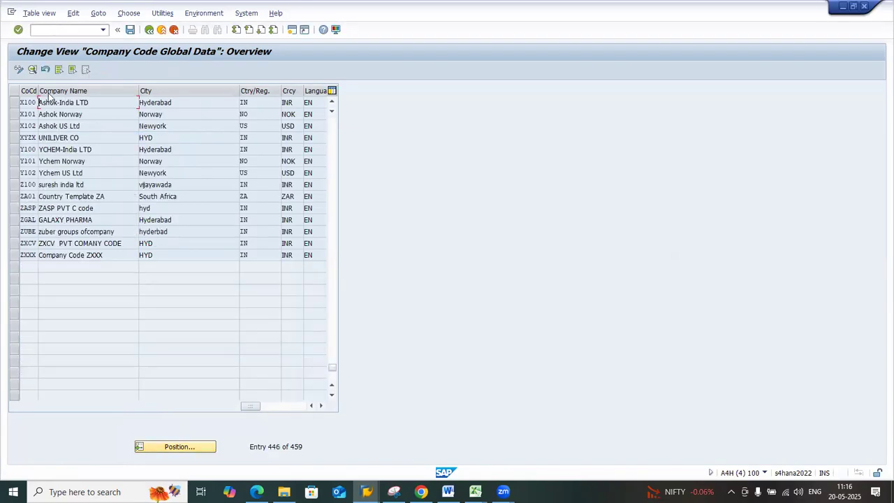
double_click(29, 103)
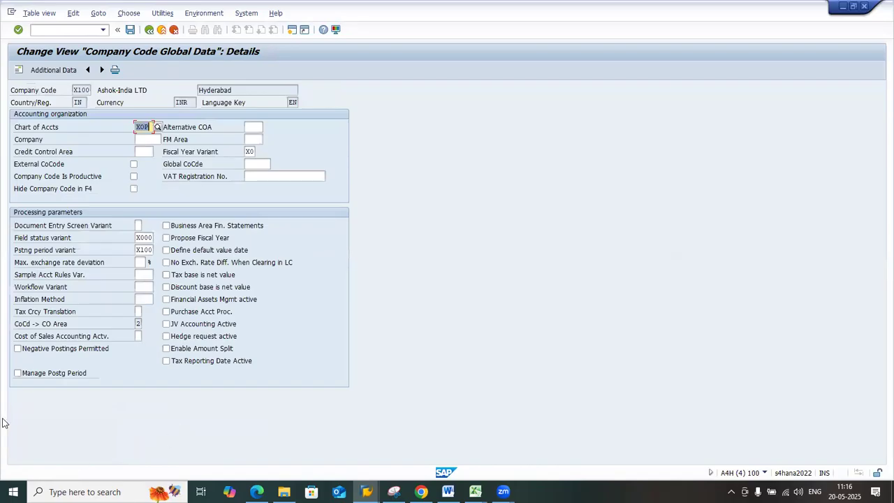
Try the Manage Postg Period option for company code X100, comparing it with ledger X1 of group 0X, and clear the option again
click(49, 375)
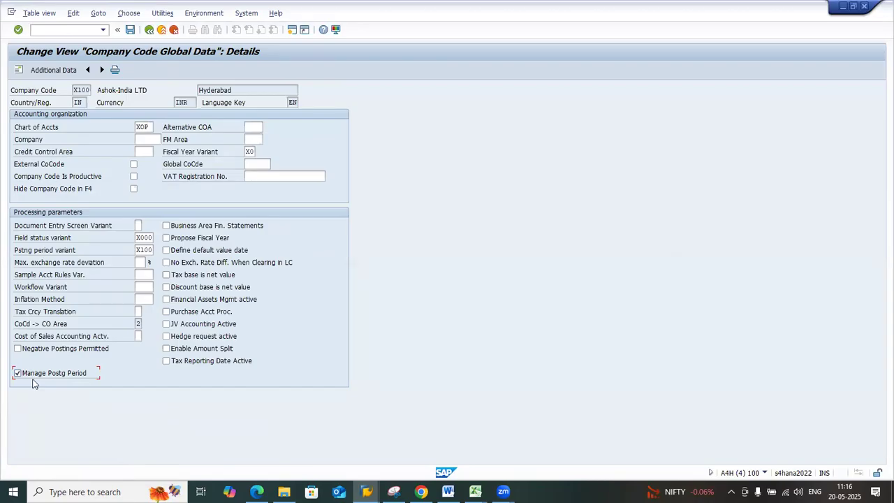
key(alt+Tab)
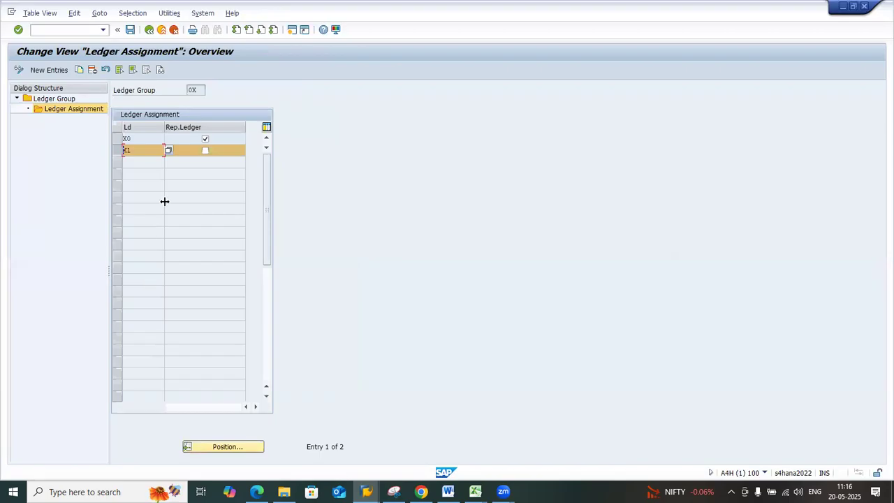
click(136, 148)
key(alt+Tab)
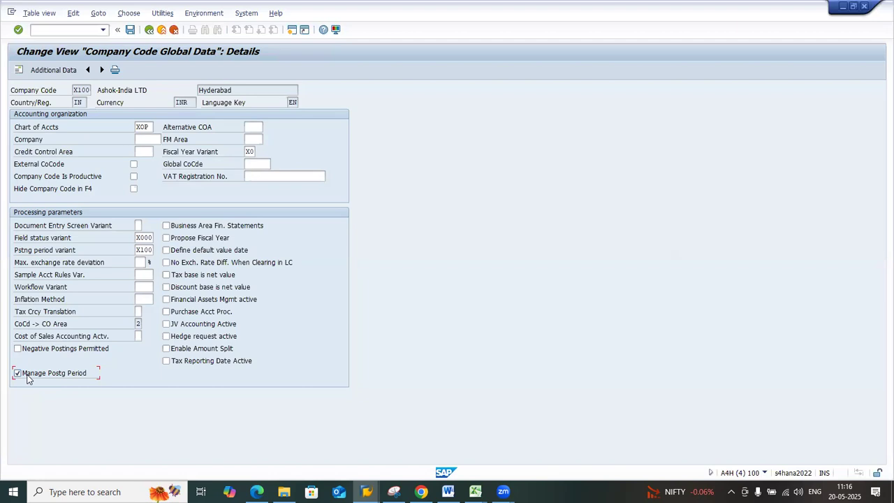
key(alt+Tab)
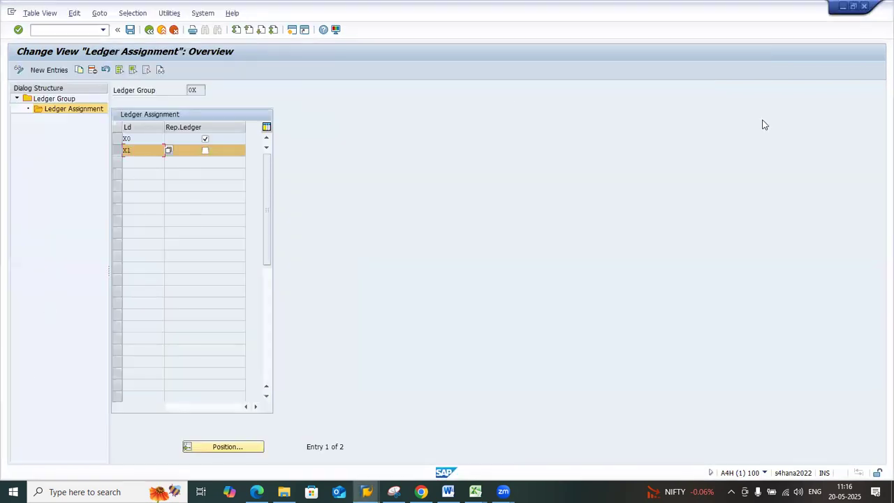
Compare the ledger assignment of group 0X with the global data of company code X100 and deselect the row of ledger X1
click(200, 91)
key(alt+Tab)
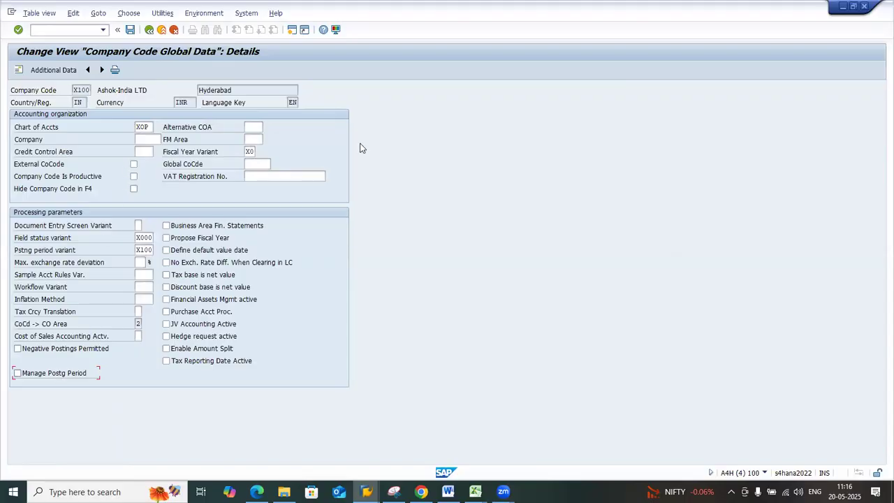
key(alt+Tab)
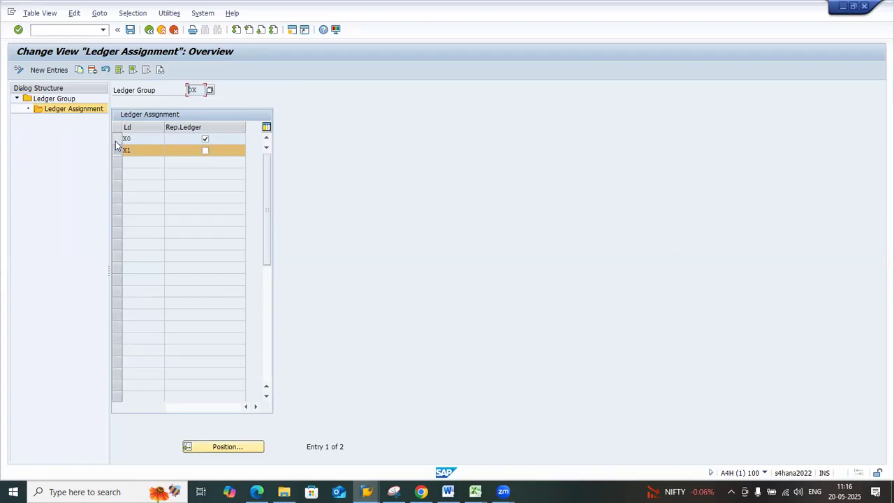
click(119, 148)
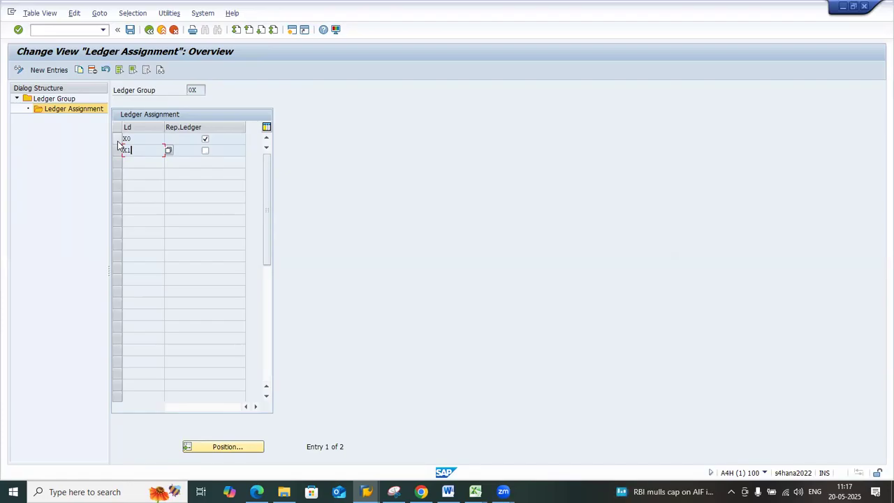
key(alt+Tab)
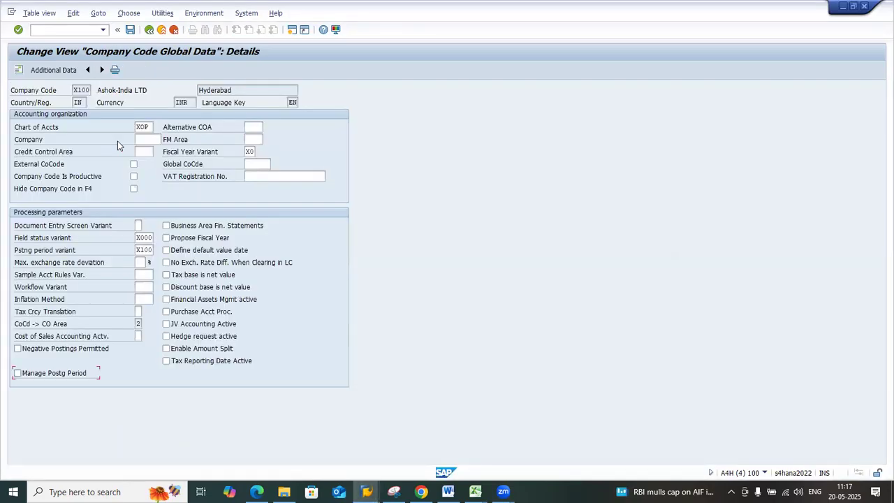
Return to the Ledger Assignment session of group 0X and leave the ledger group maintenance for the SAP Customizing Implementation Guide
key(alt+Tab)
click(149, 30)
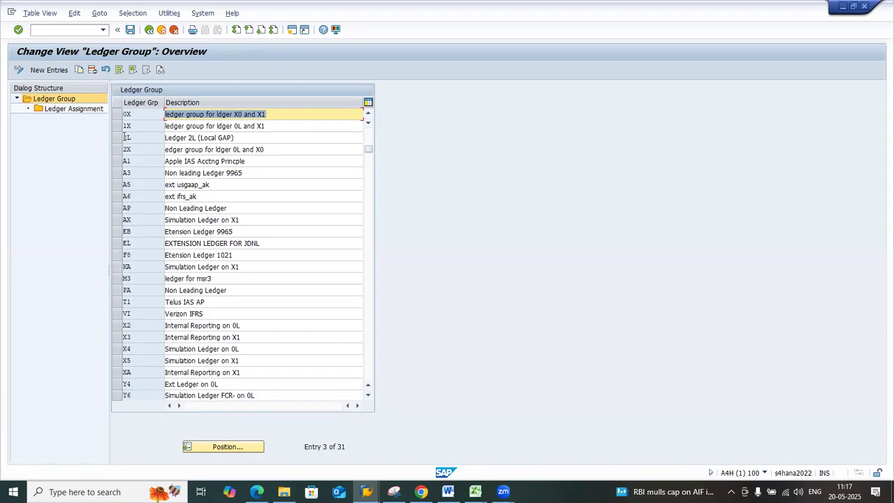
click(149, 30)
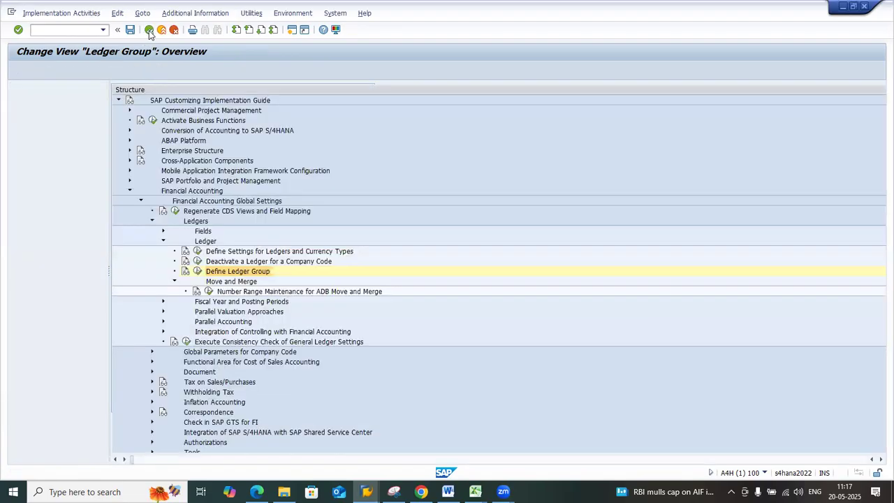